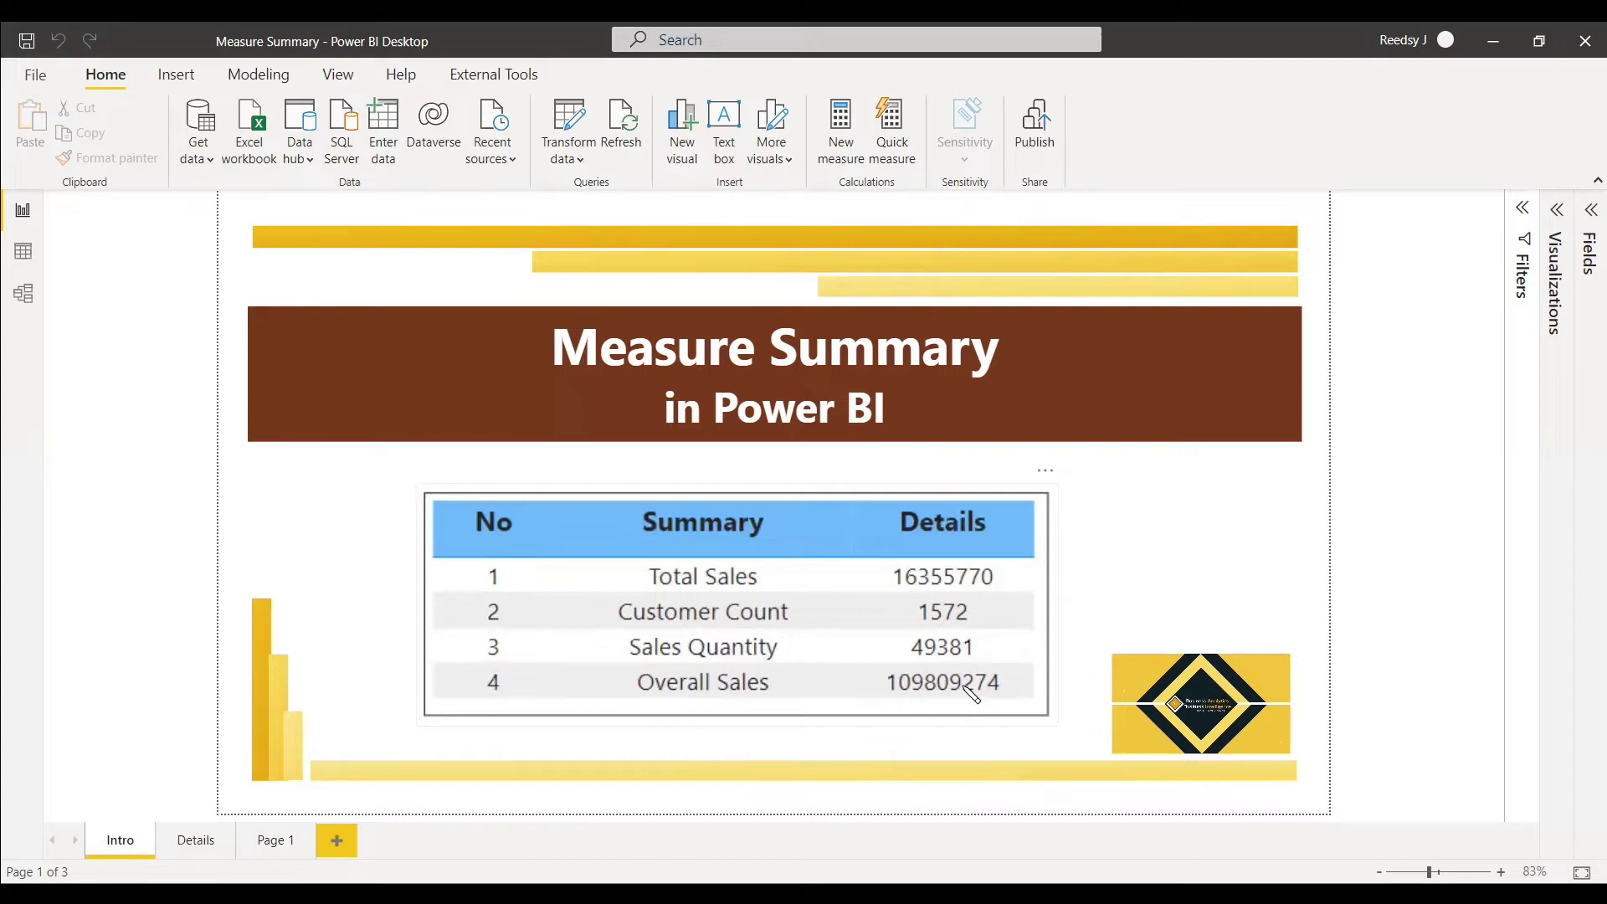
# Step: View the finished Details page, then switch to the empty Page 1
pyautogui.click(195, 844)
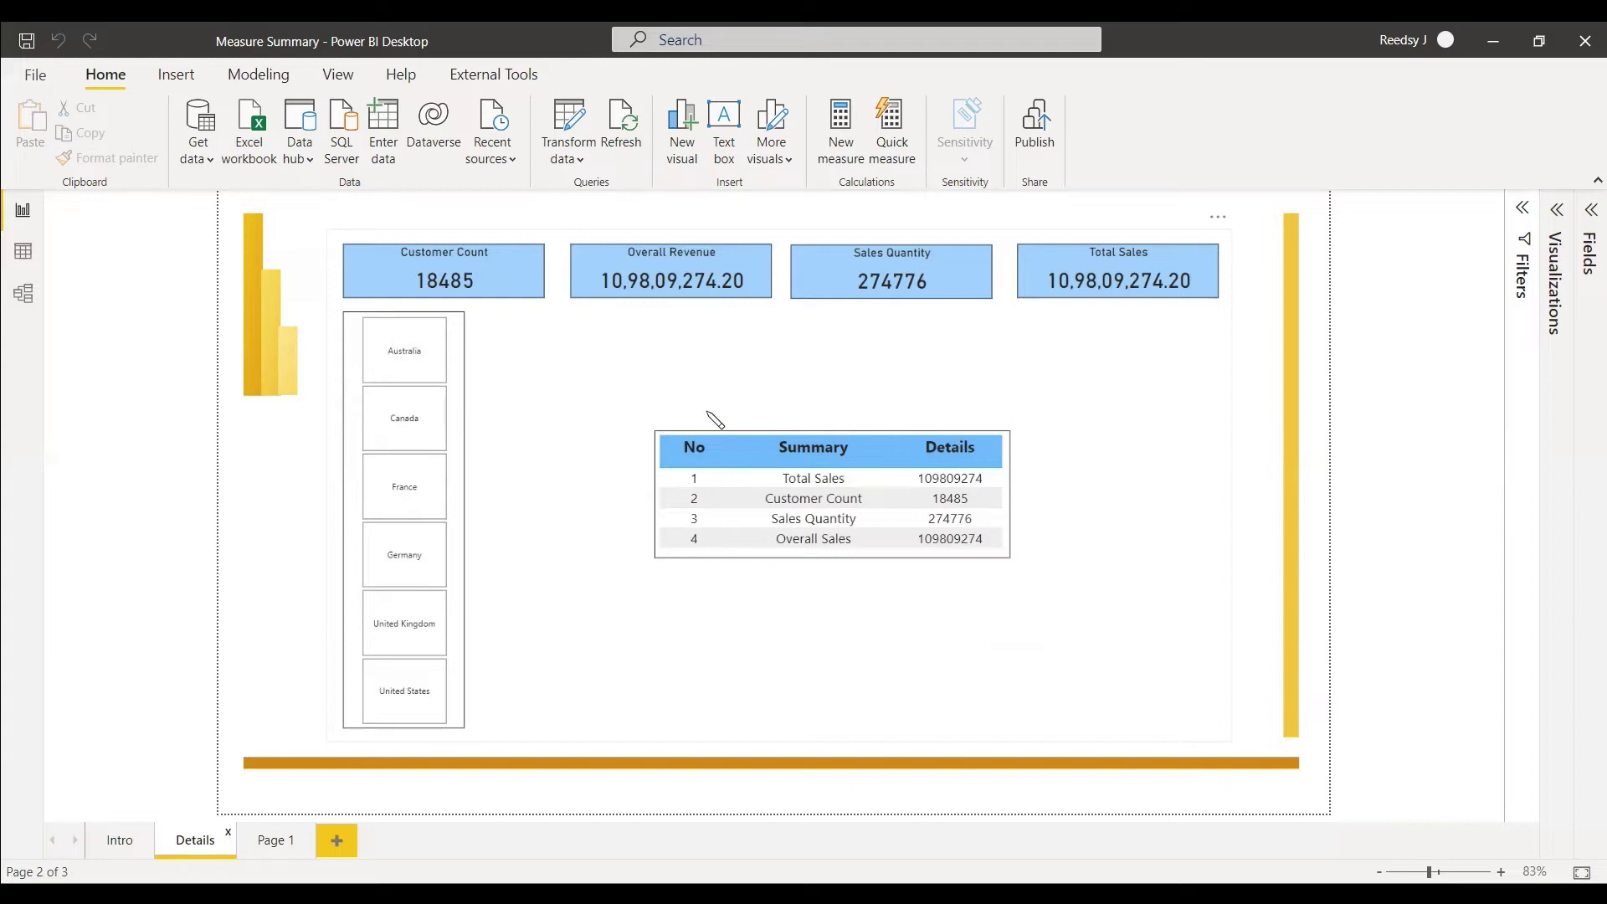
pyautogui.click(278, 843)
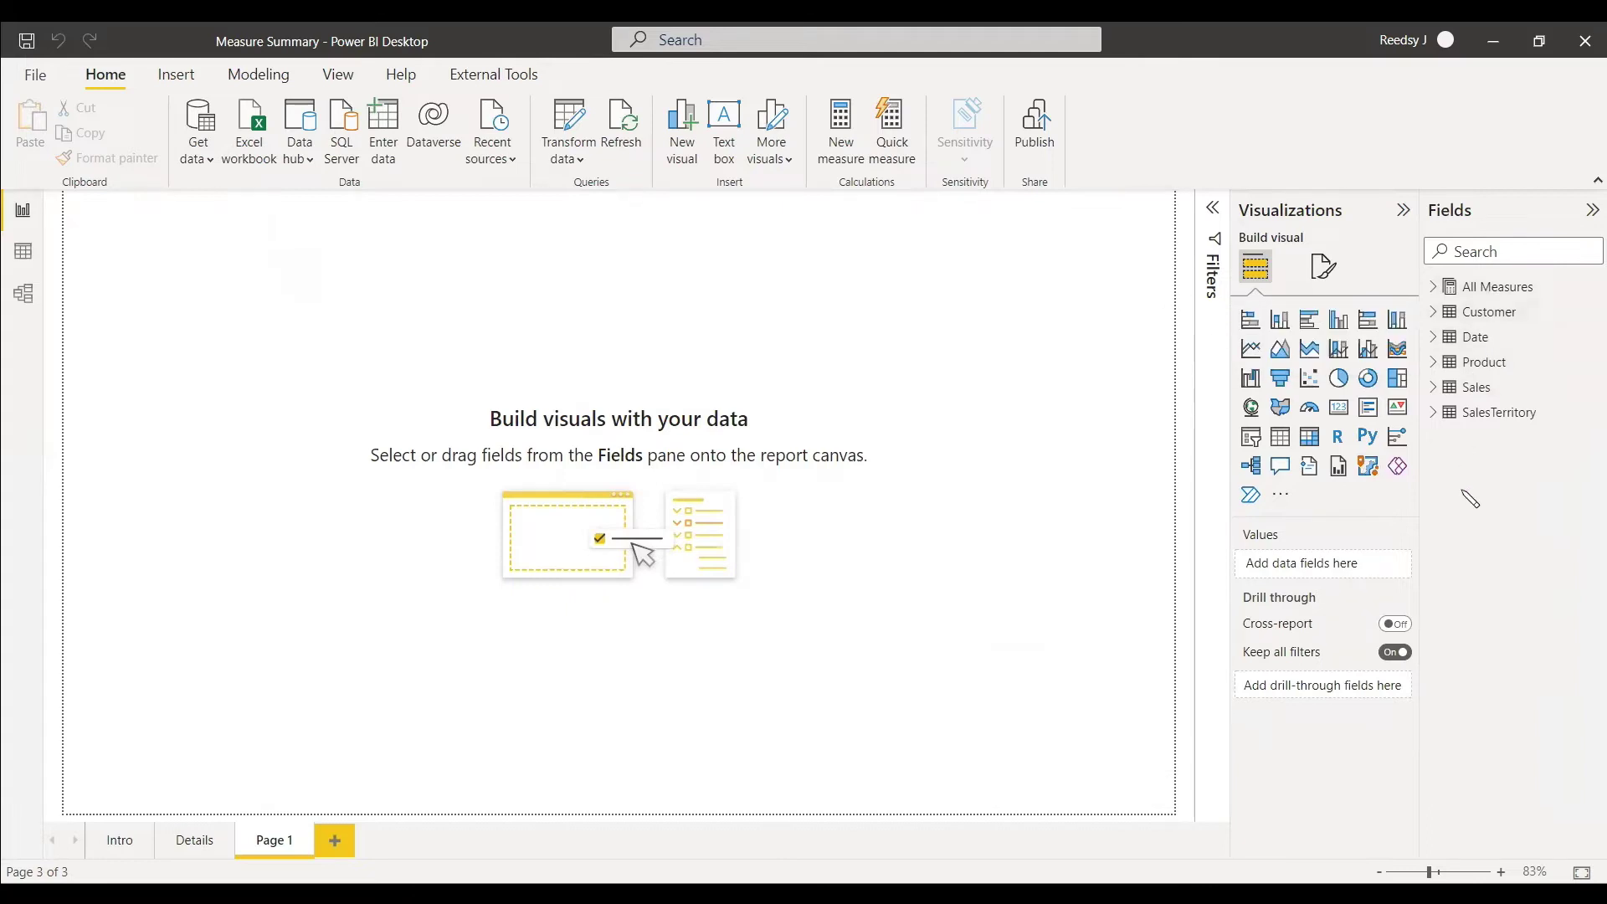
# Step: Inspect the Total Sales, Overall Revenue, Order Quantity and Customer Count formulas, then expand SalesTerritory
pyautogui.click(1435, 291)
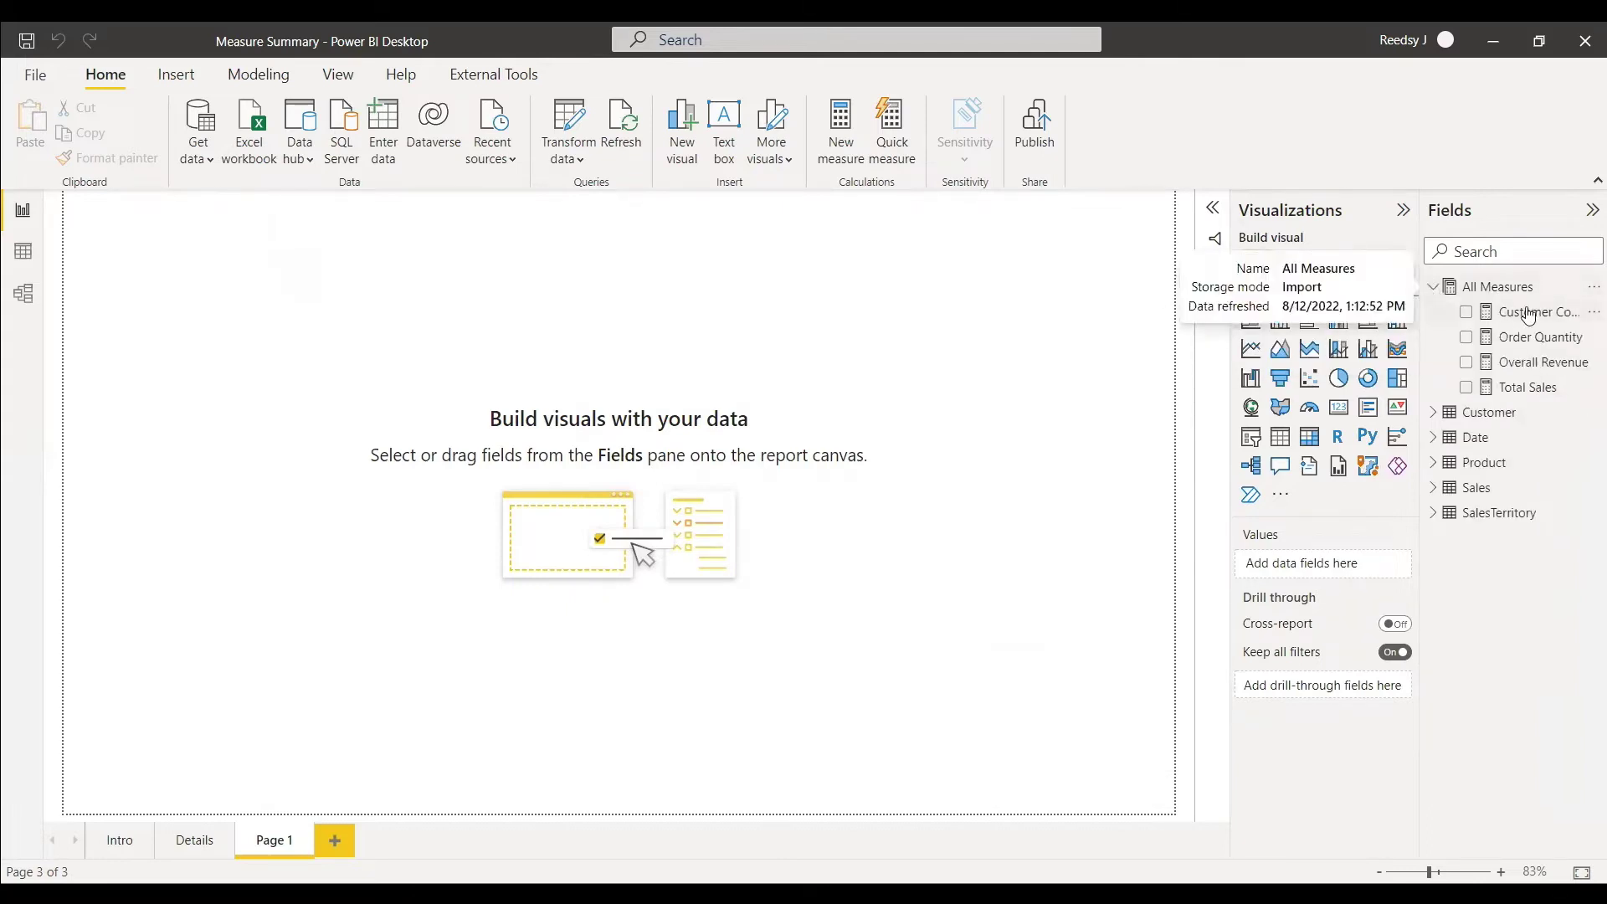
pyautogui.click(1515, 392)
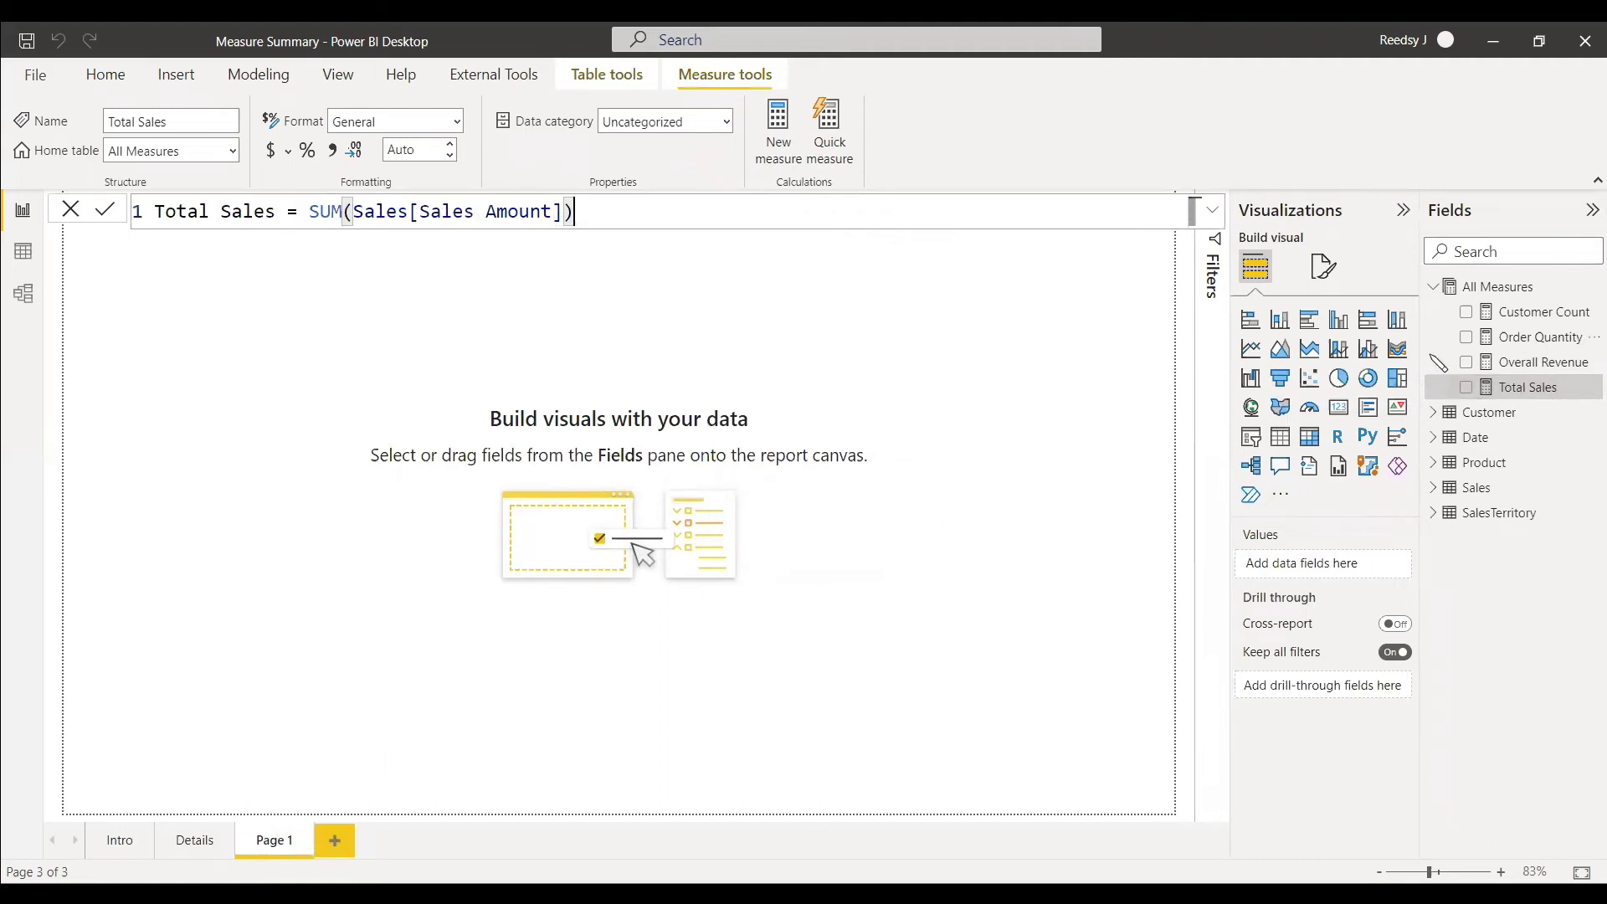
pyautogui.click(1522, 363)
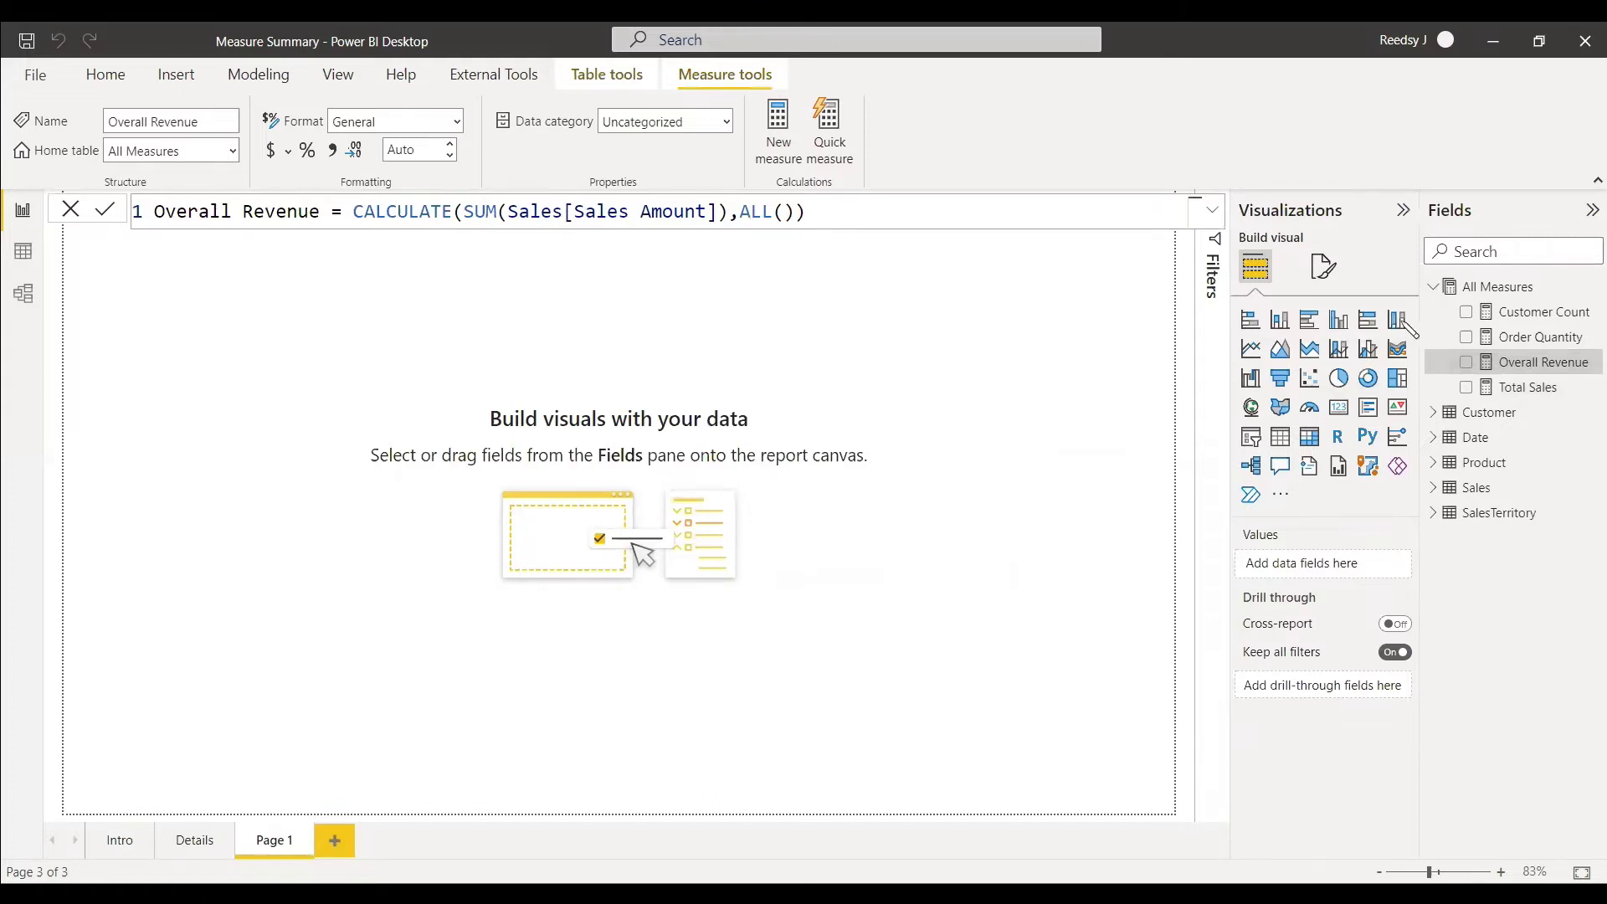
pyautogui.click(1557, 337)
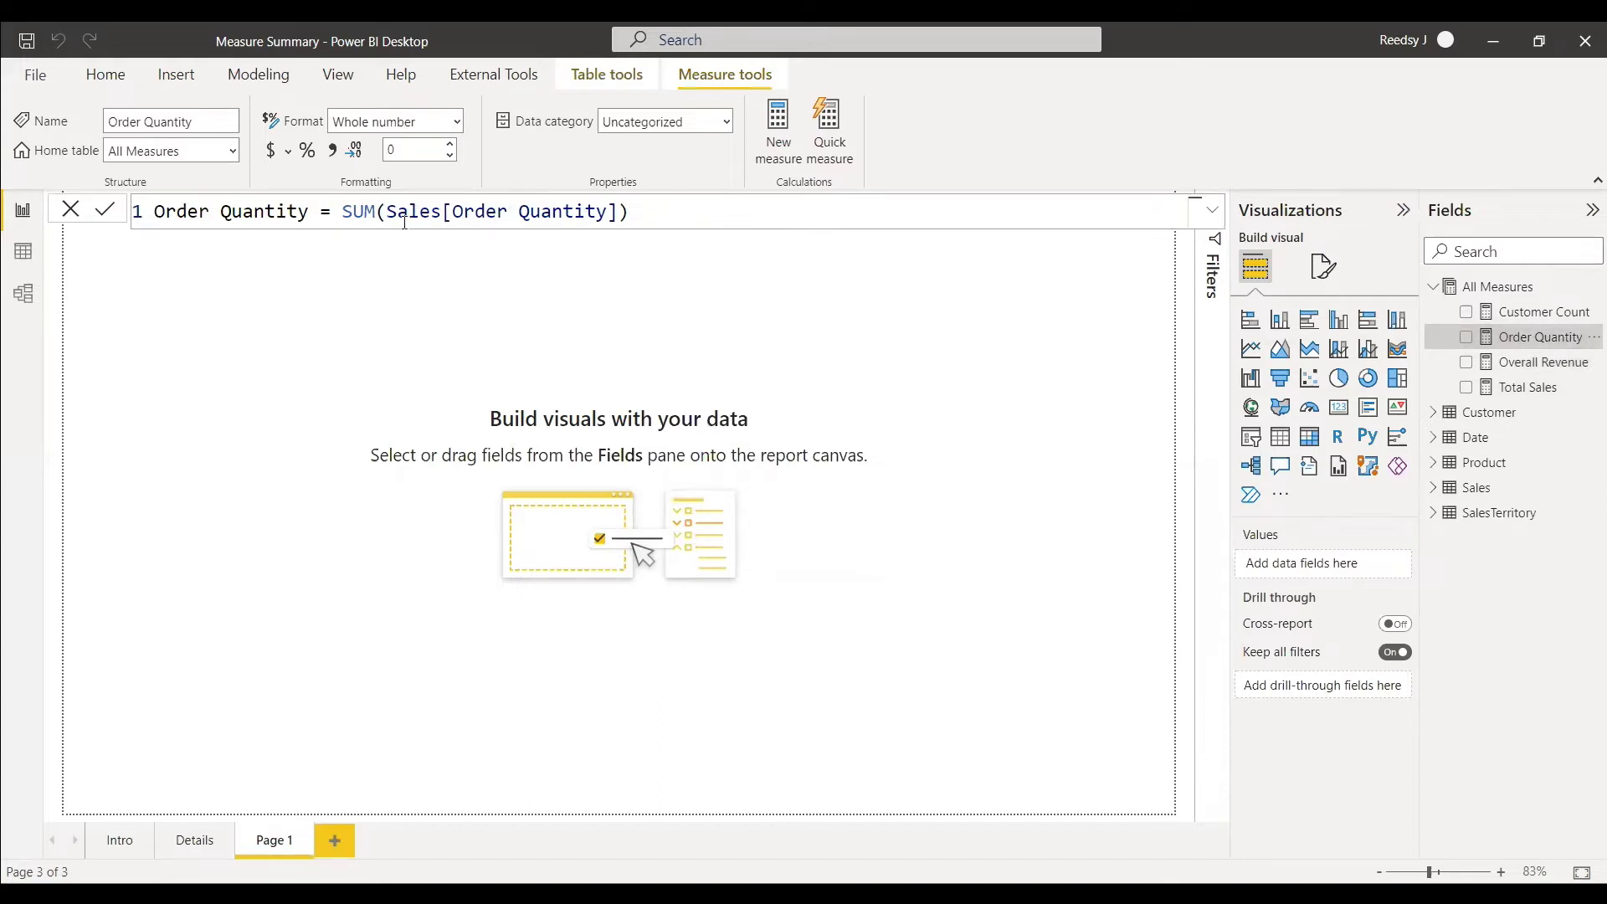
pyautogui.click(1540, 311)
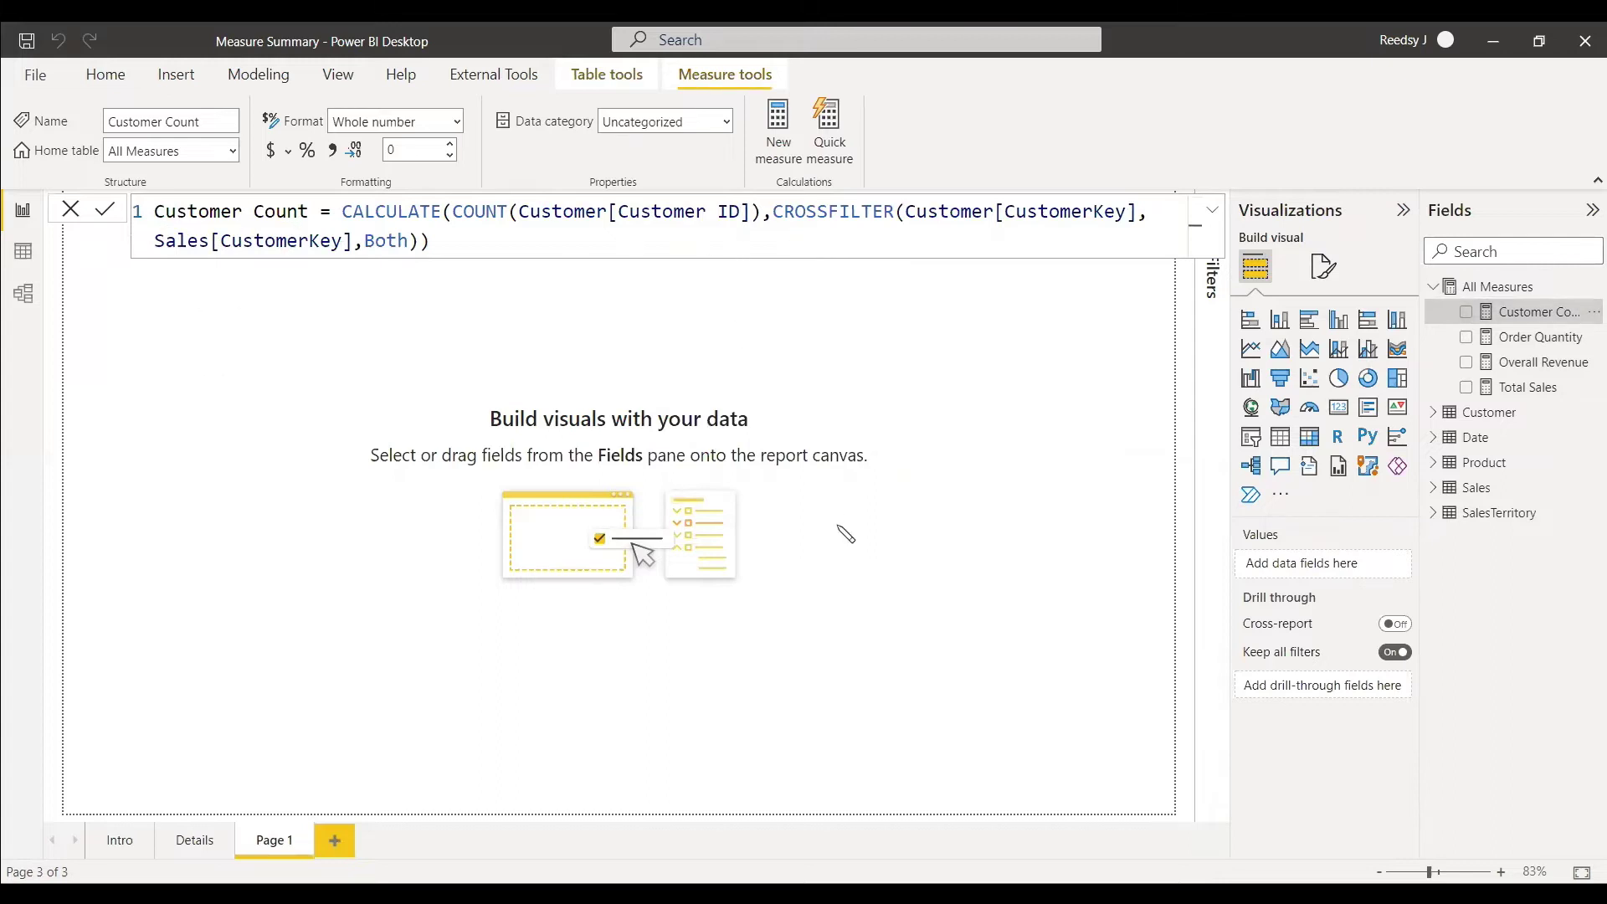
pyautogui.click(71, 210)
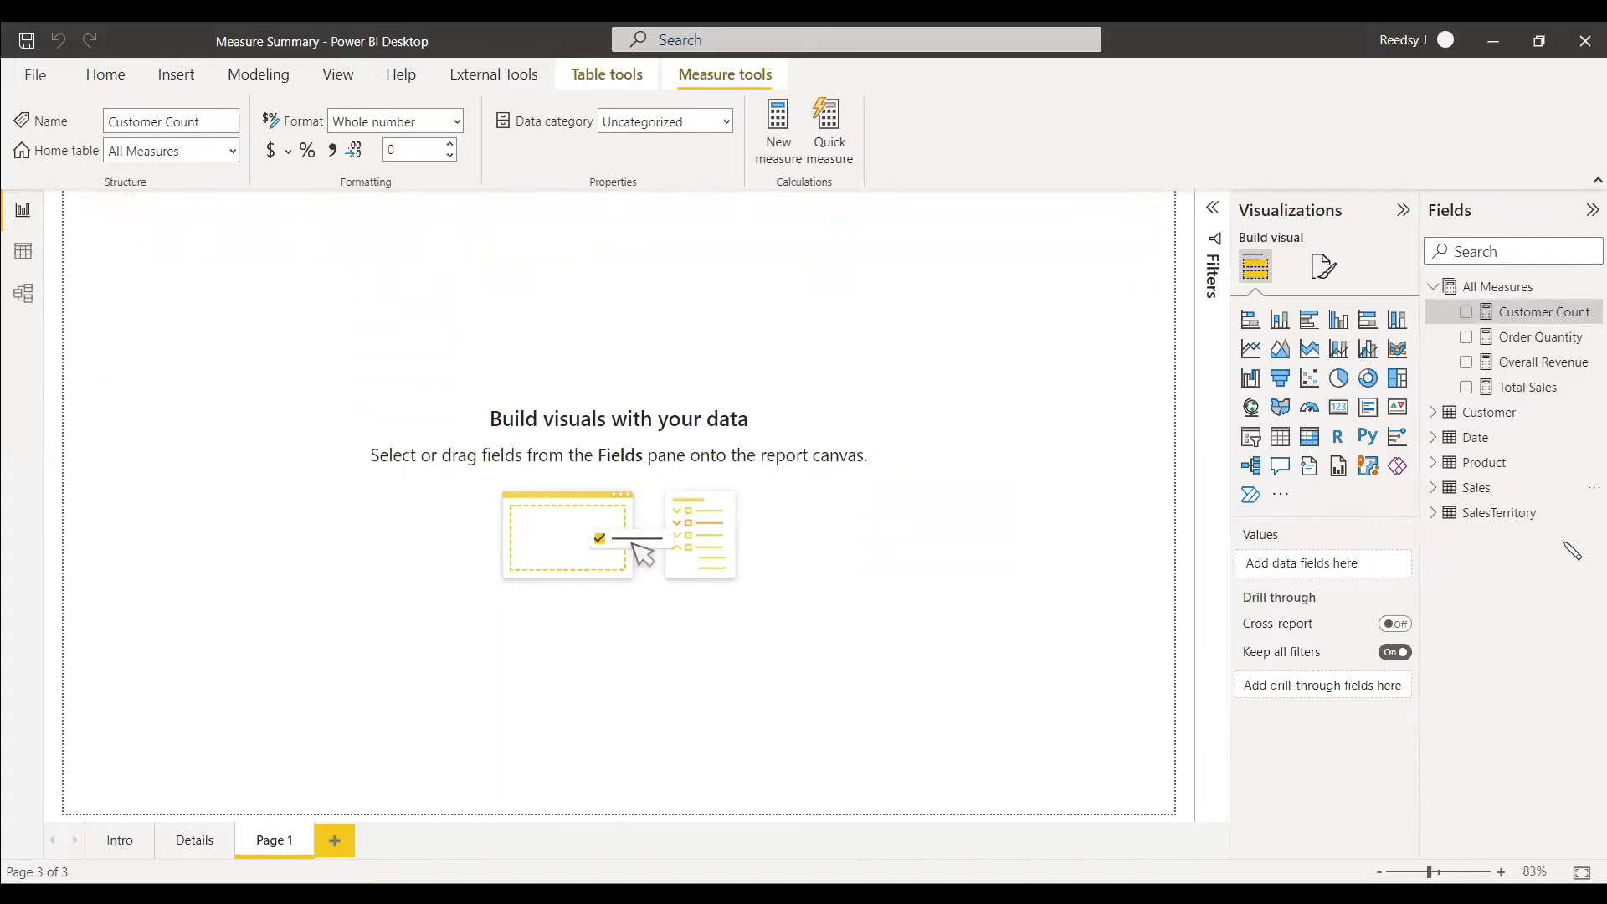
pyautogui.click(1435, 514)
# Step: Add a short card strip showing Overall Revenue at the top of the page
pyautogui.click(1536, 646)
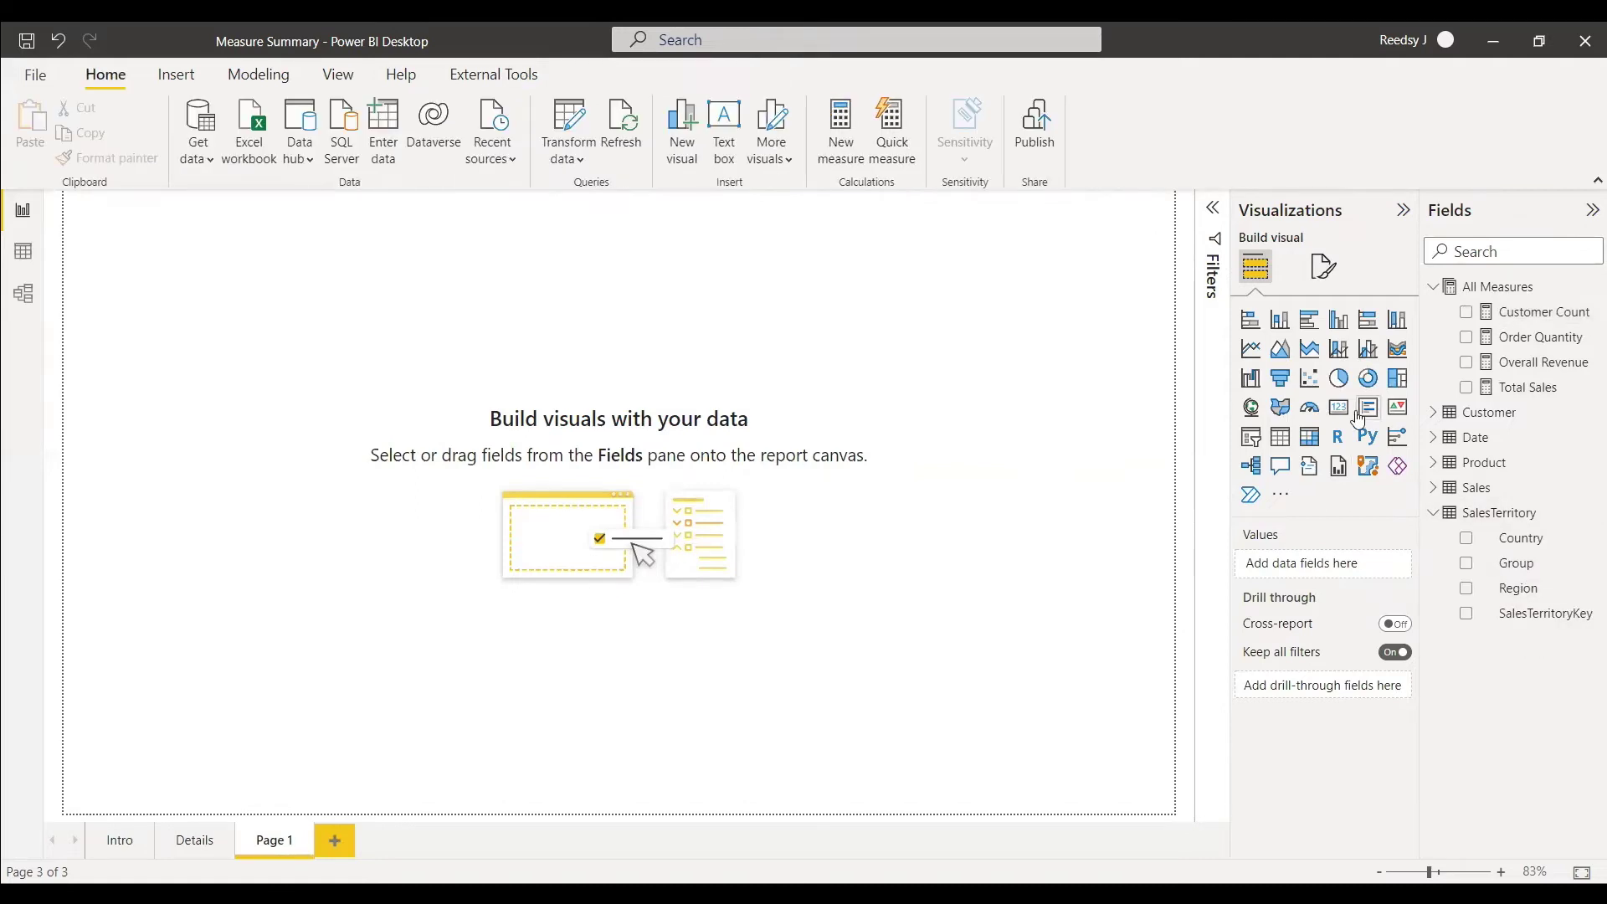
pyautogui.click(1338, 408)
pyautogui.moveTo(214, 369); pyautogui.dragTo(232, 402)
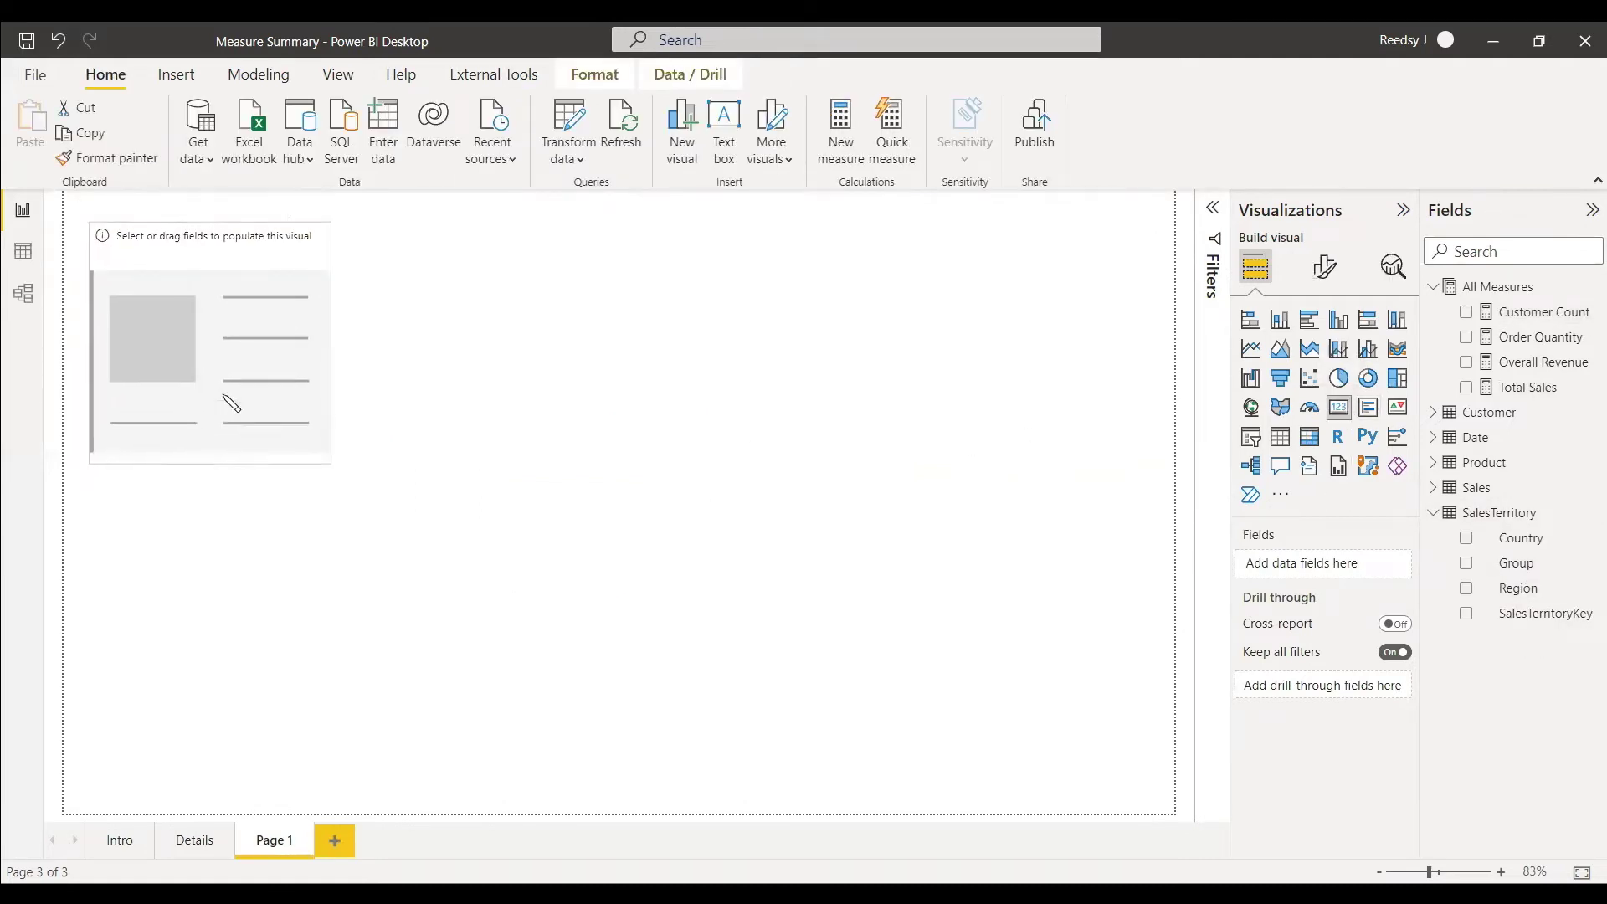
pyautogui.moveTo(211, 455); pyautogui.dragTo(212, 342)
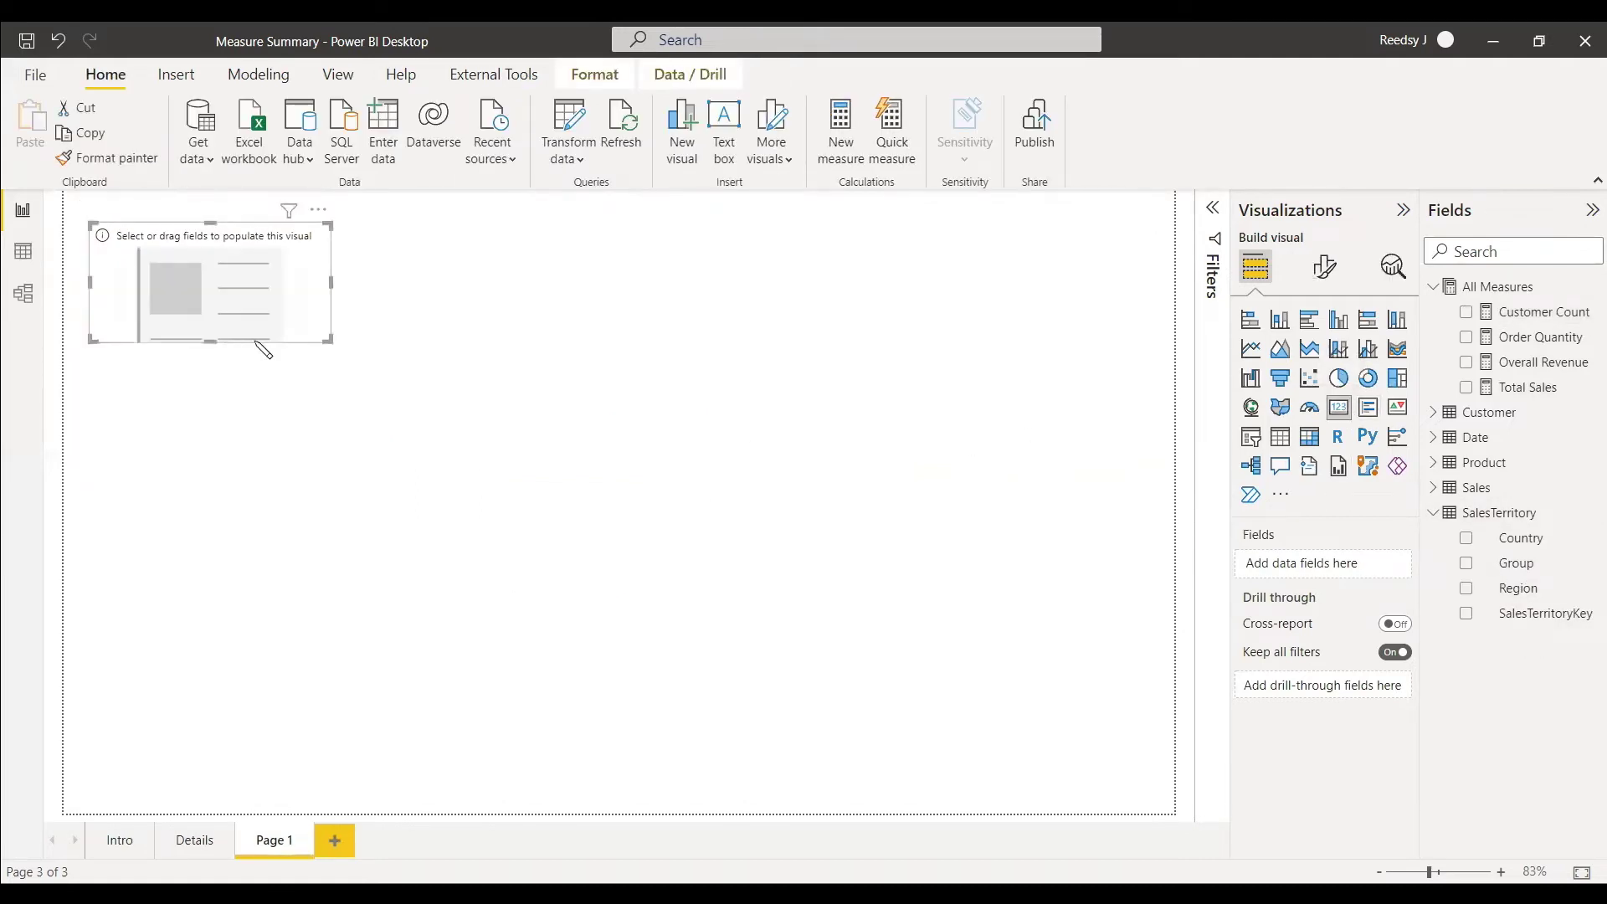
pyautogui.click(1466, 362)
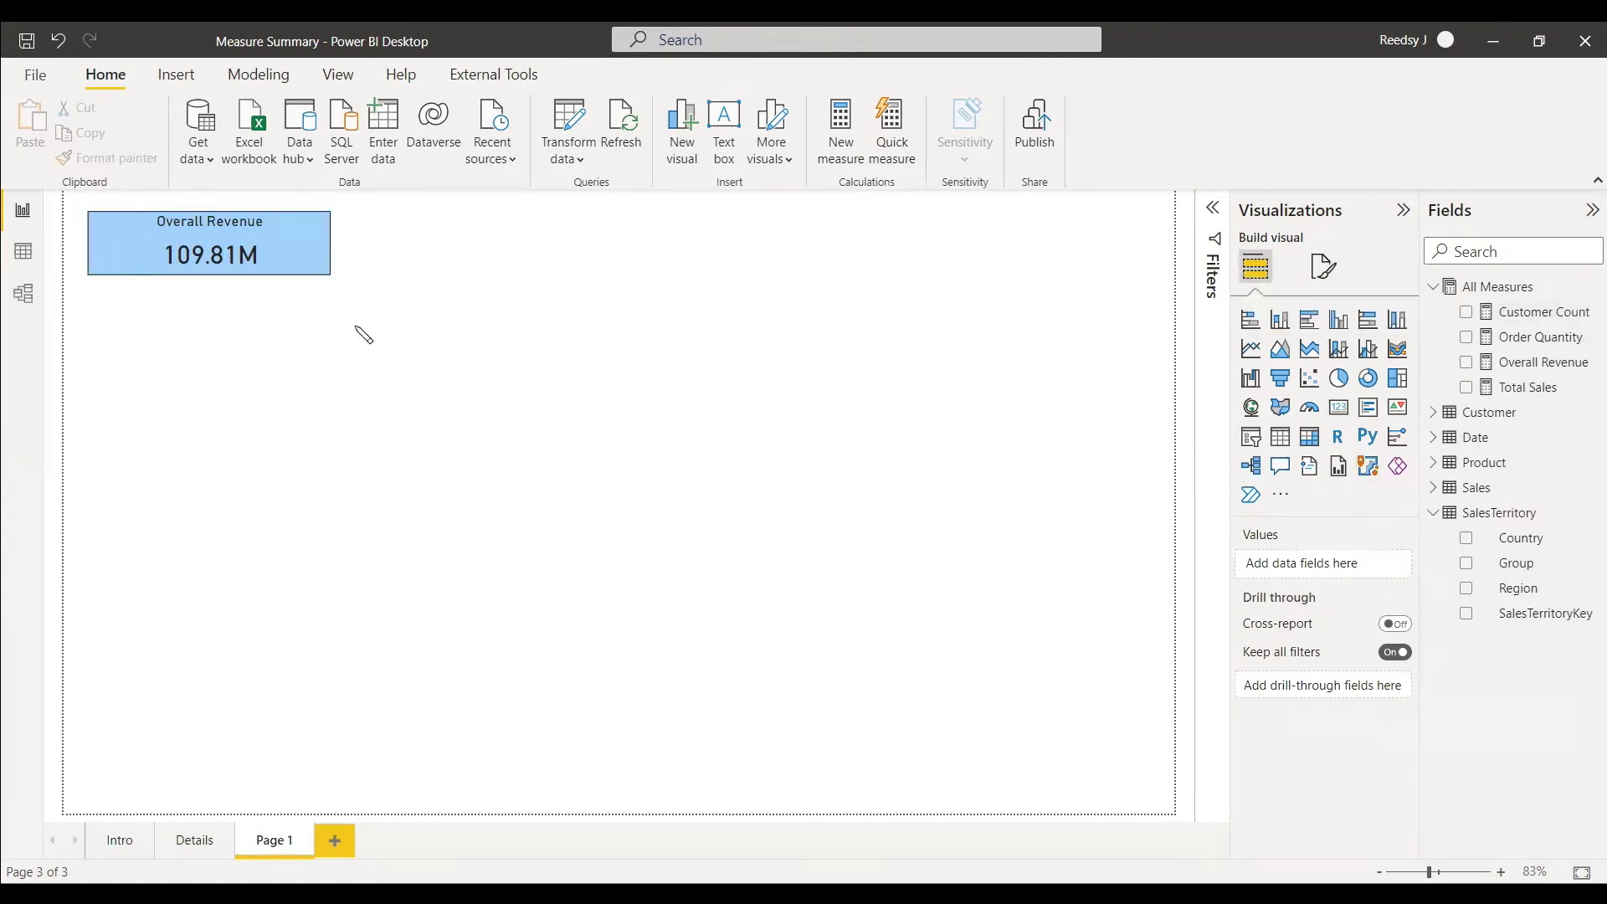
# Step: Duplicate the card and switch the copy's field to Customer Count
pyautogui.click(306, 264)
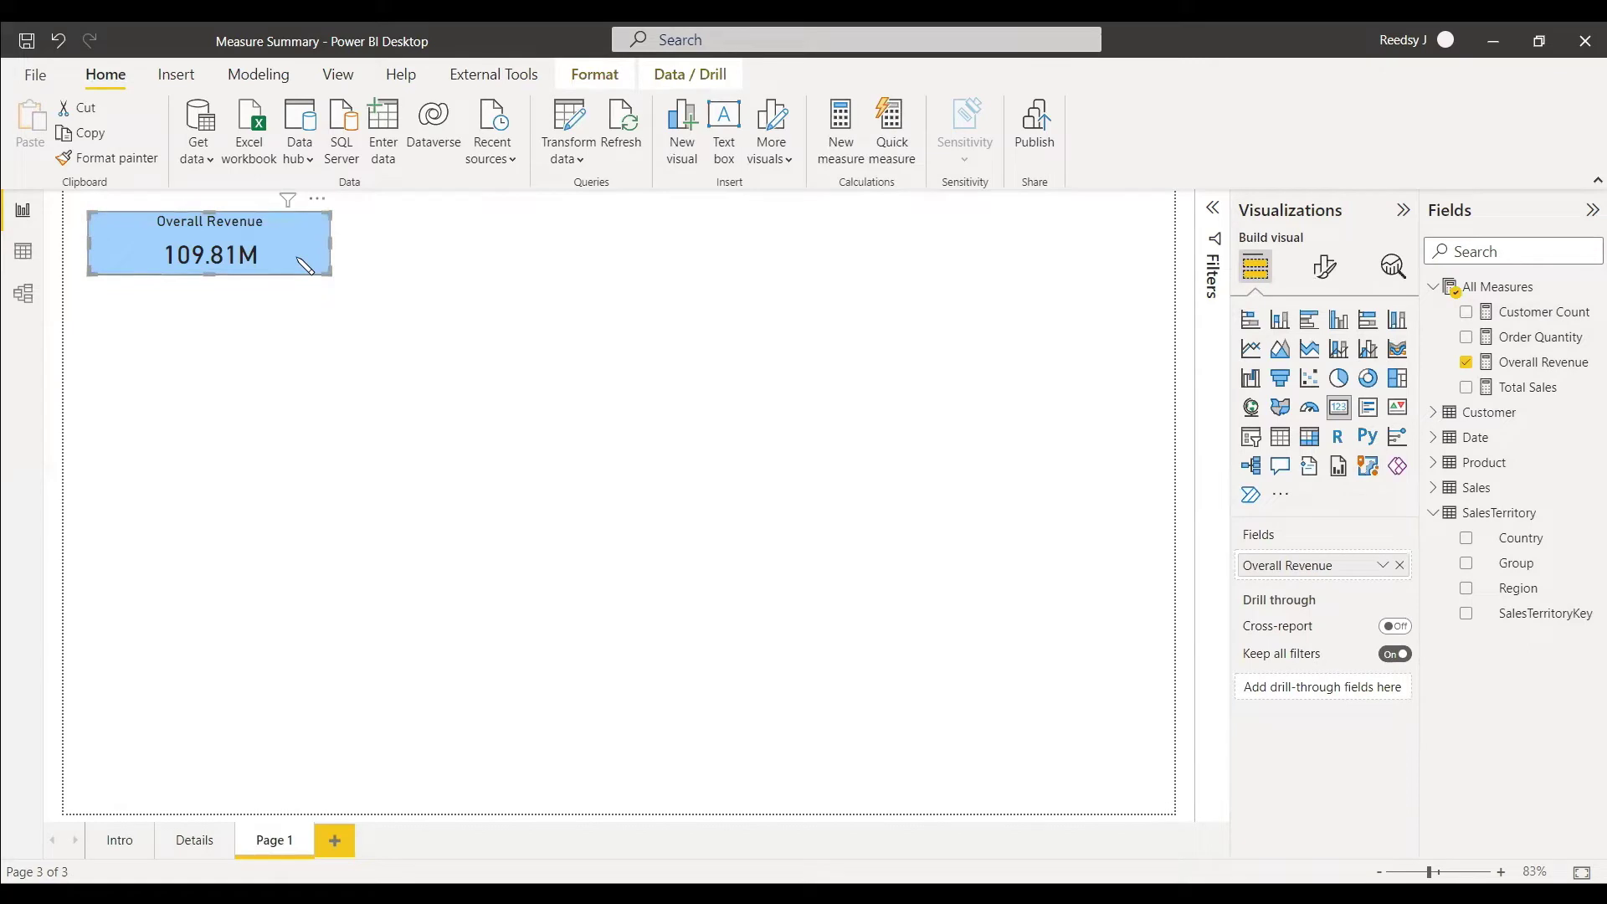
pyautogui.hotkey('ctrl', 'c')
pyautogui.hotkey('ctrl', 'v')
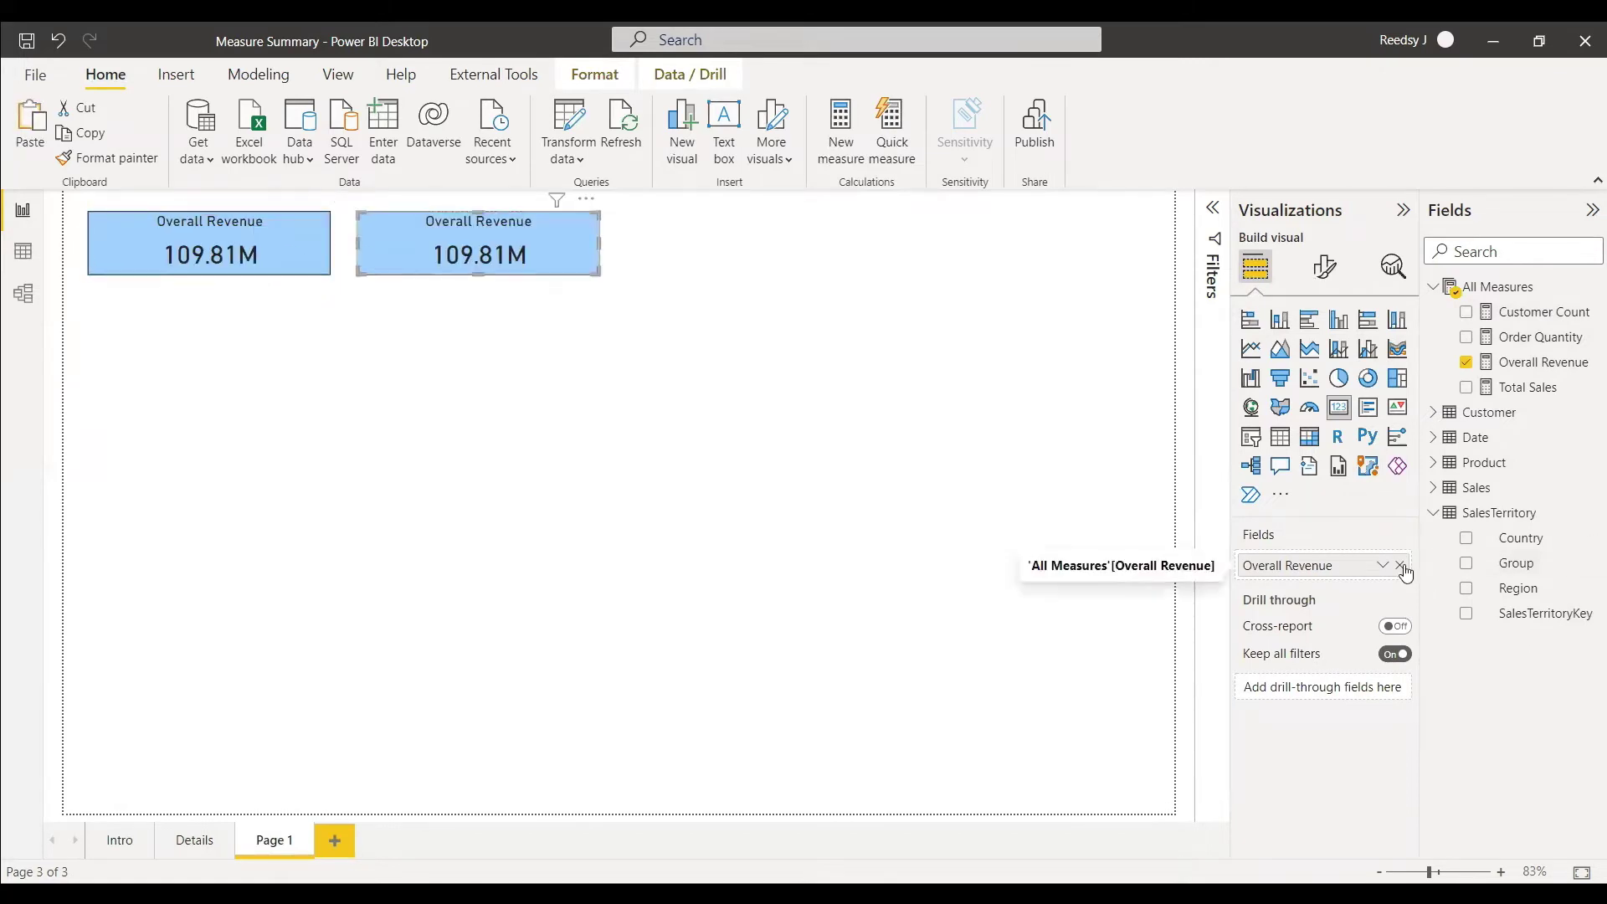
pyautogui.click(1400, 566)
pyautogui.moveTo(1507, 312); pyautogui.dragTo(595, 278)
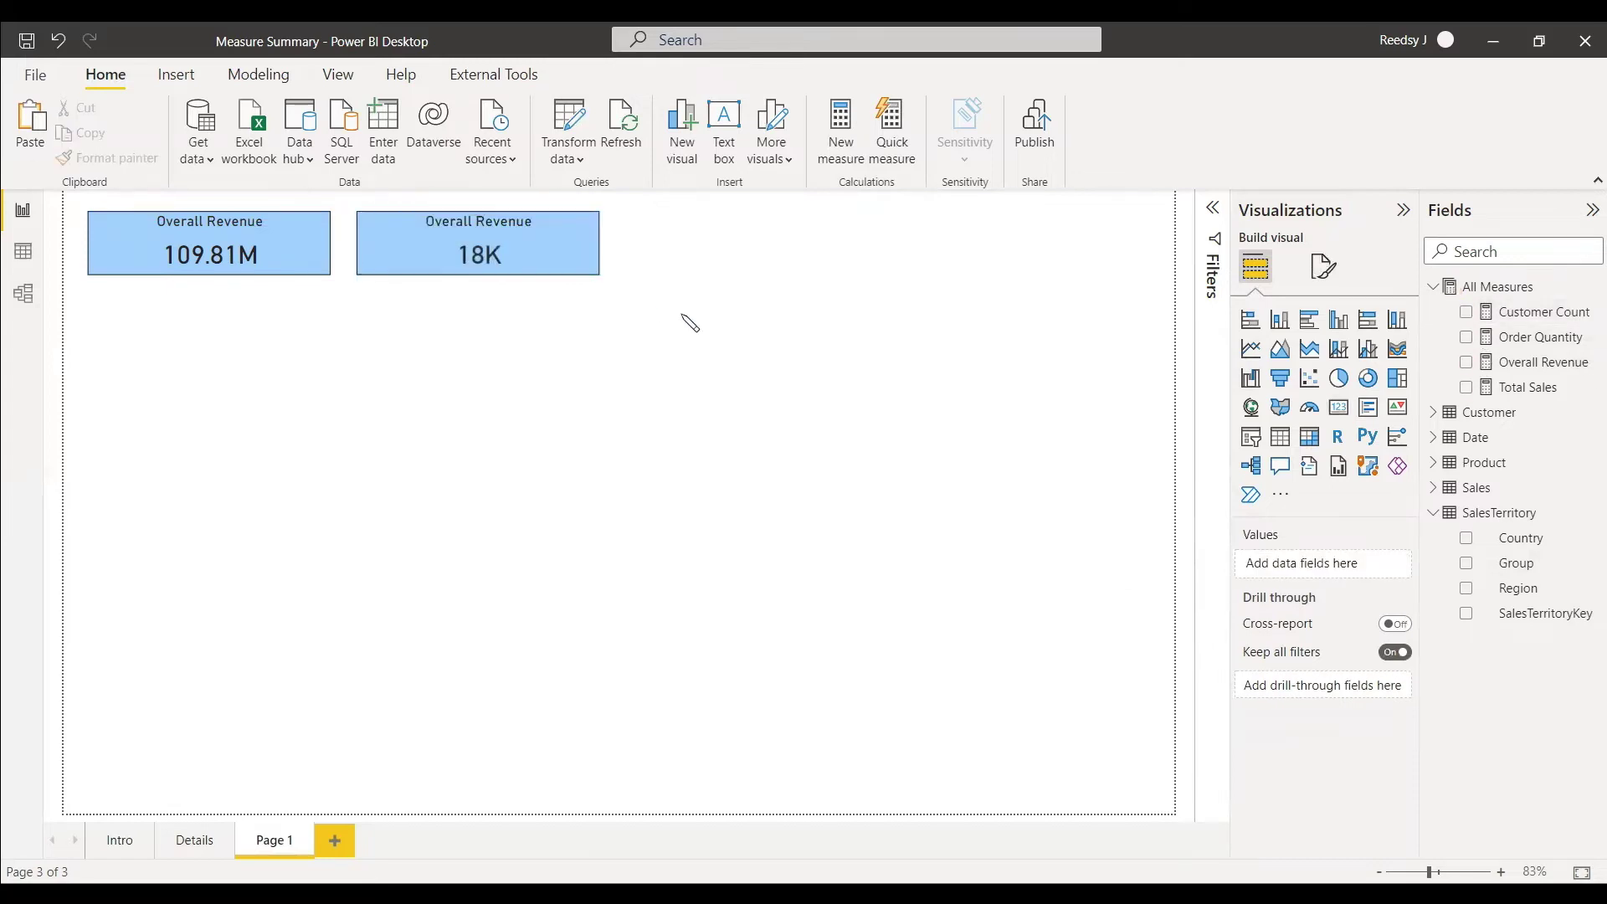
# Step: Paste a third card beside the 18K card showing Order Quantity
pyautogui.click(318, 268)
pyautogui.hotkey('ctrl', 'c')
pyautogui.hotkey('ctrl', 'v')
pyautogui.moveTo(818, 312); pyautogui.dragTo(849, 262)
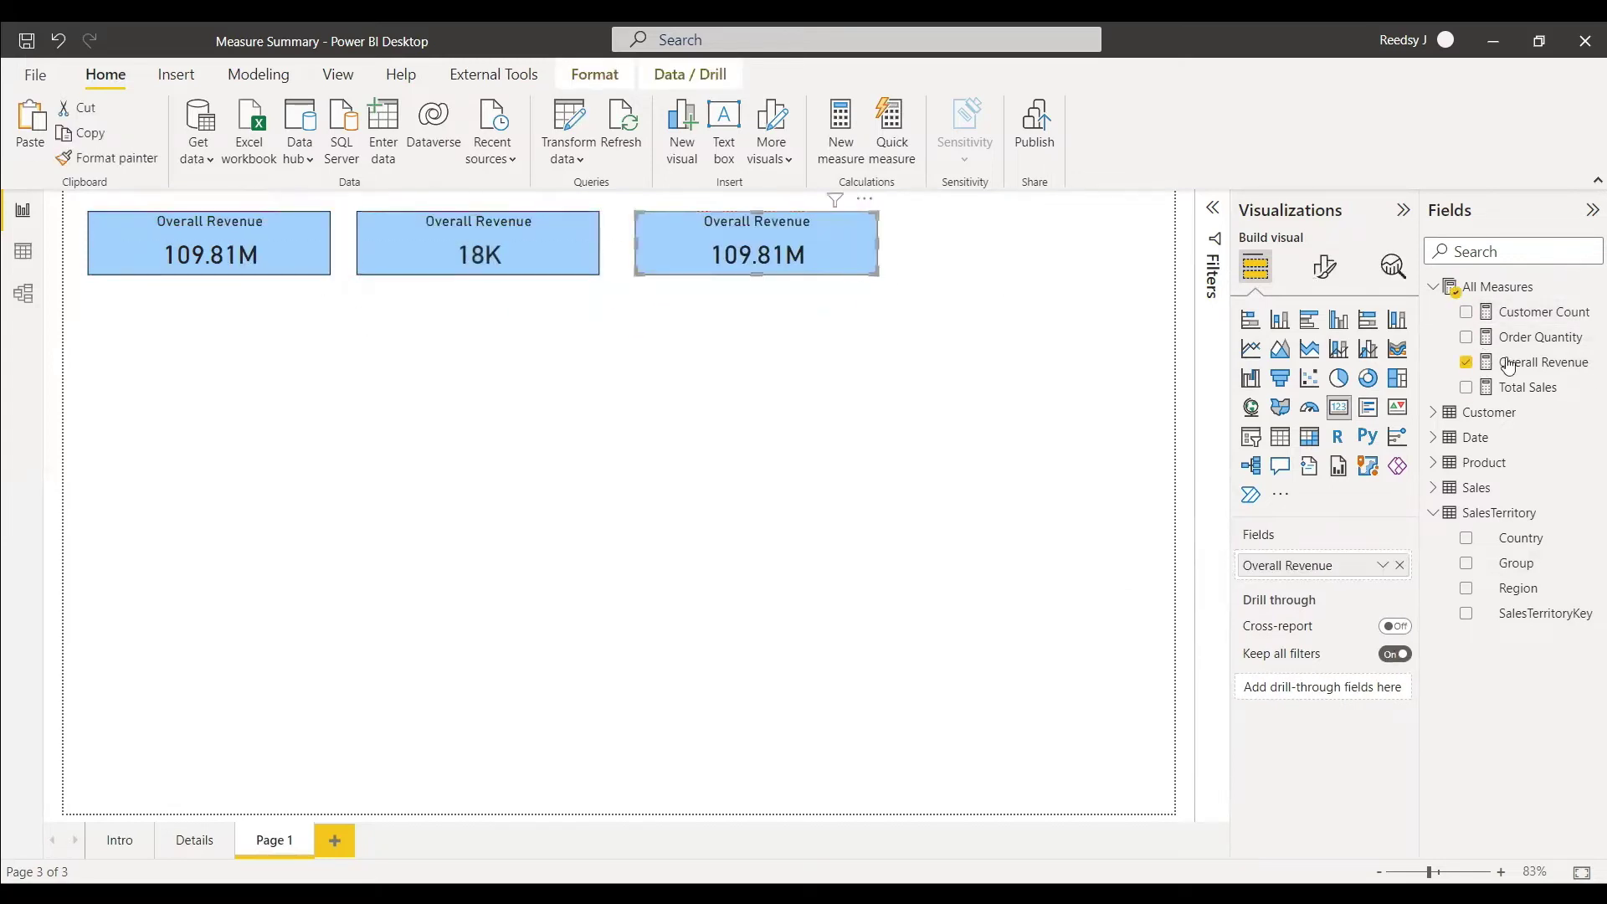
pyautogui.click(1466, 338)
pyautogui.click(823, 401)
# Step: Paste a fourth card at the end of the row showing Total Sales
pyautogui.click(306, 266)
pyautogui.hotkey('ctrl', 'c')
pyautogui.hotkey('ctrl', 'v')
pyautogui.moveTo(704, 335); pyautogui.dragTo(1105, 266)
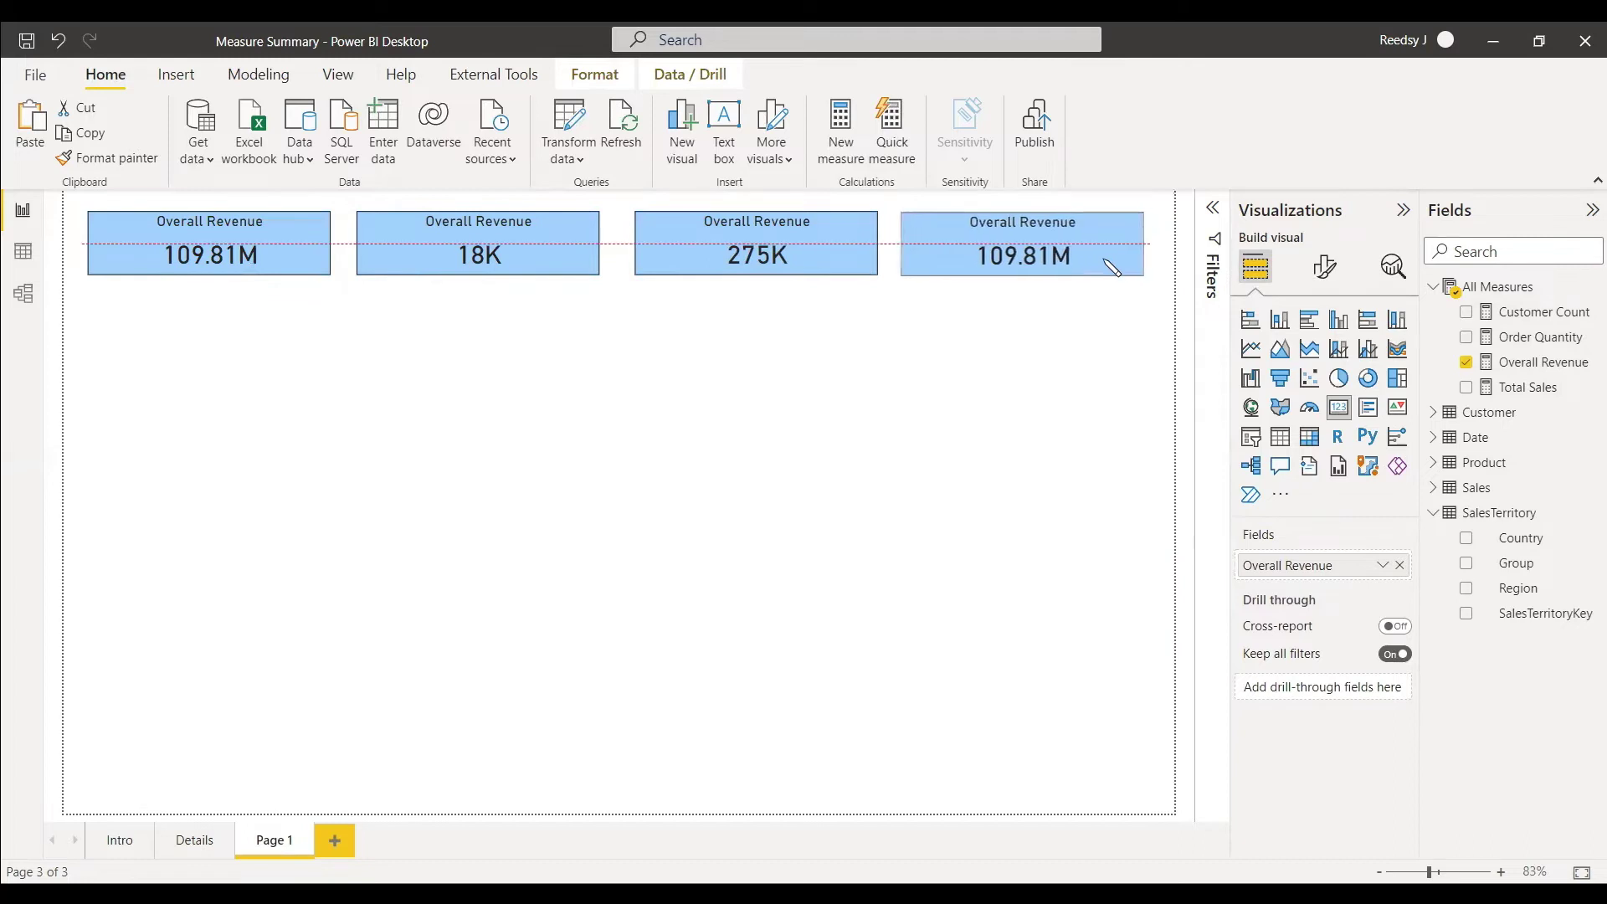
pyautogui.click(1467, 389)
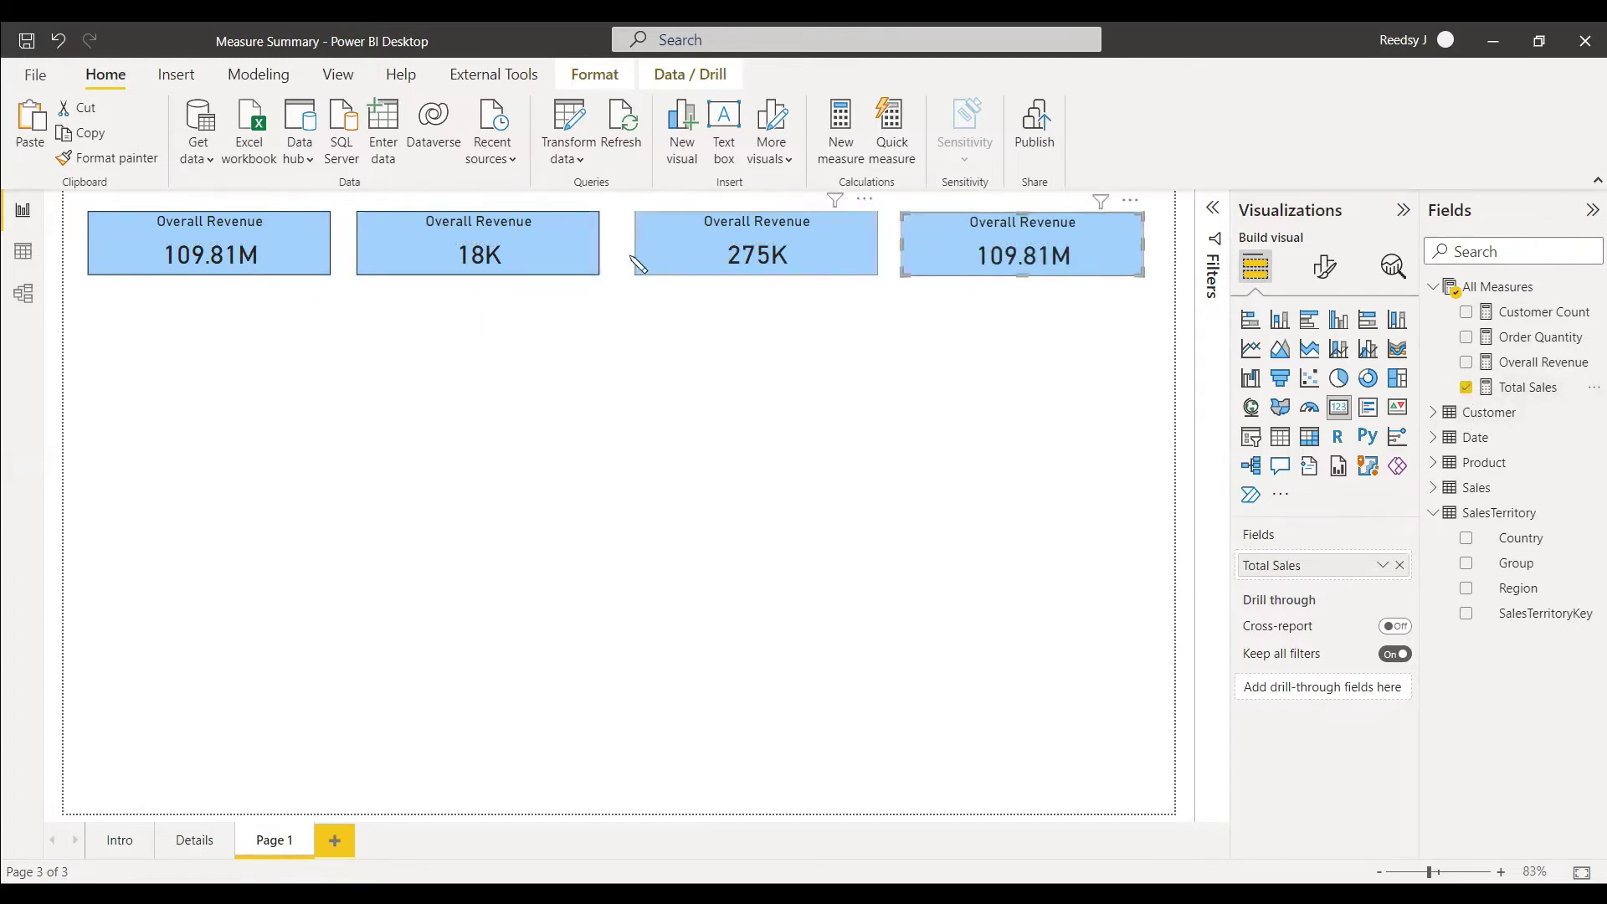
# Step: Retitle the 18K card Customer Count via Format visual > General > Title text
pyautogui.click(574, 261)
pyautogui.click(1325, 270)
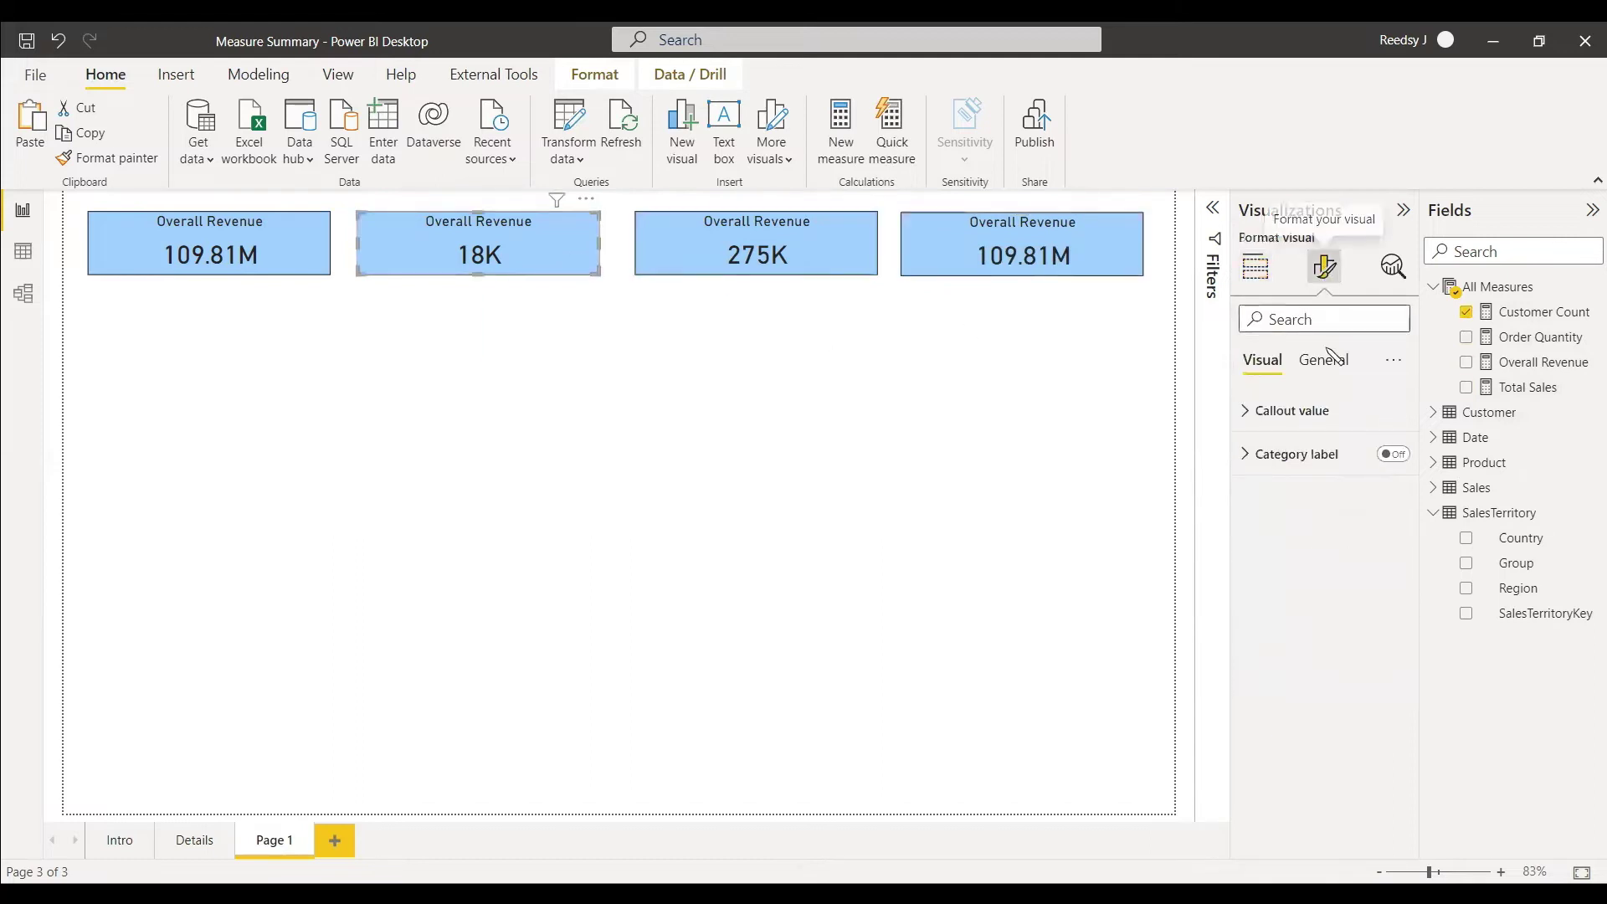
pyautogui.click(1317, 365)
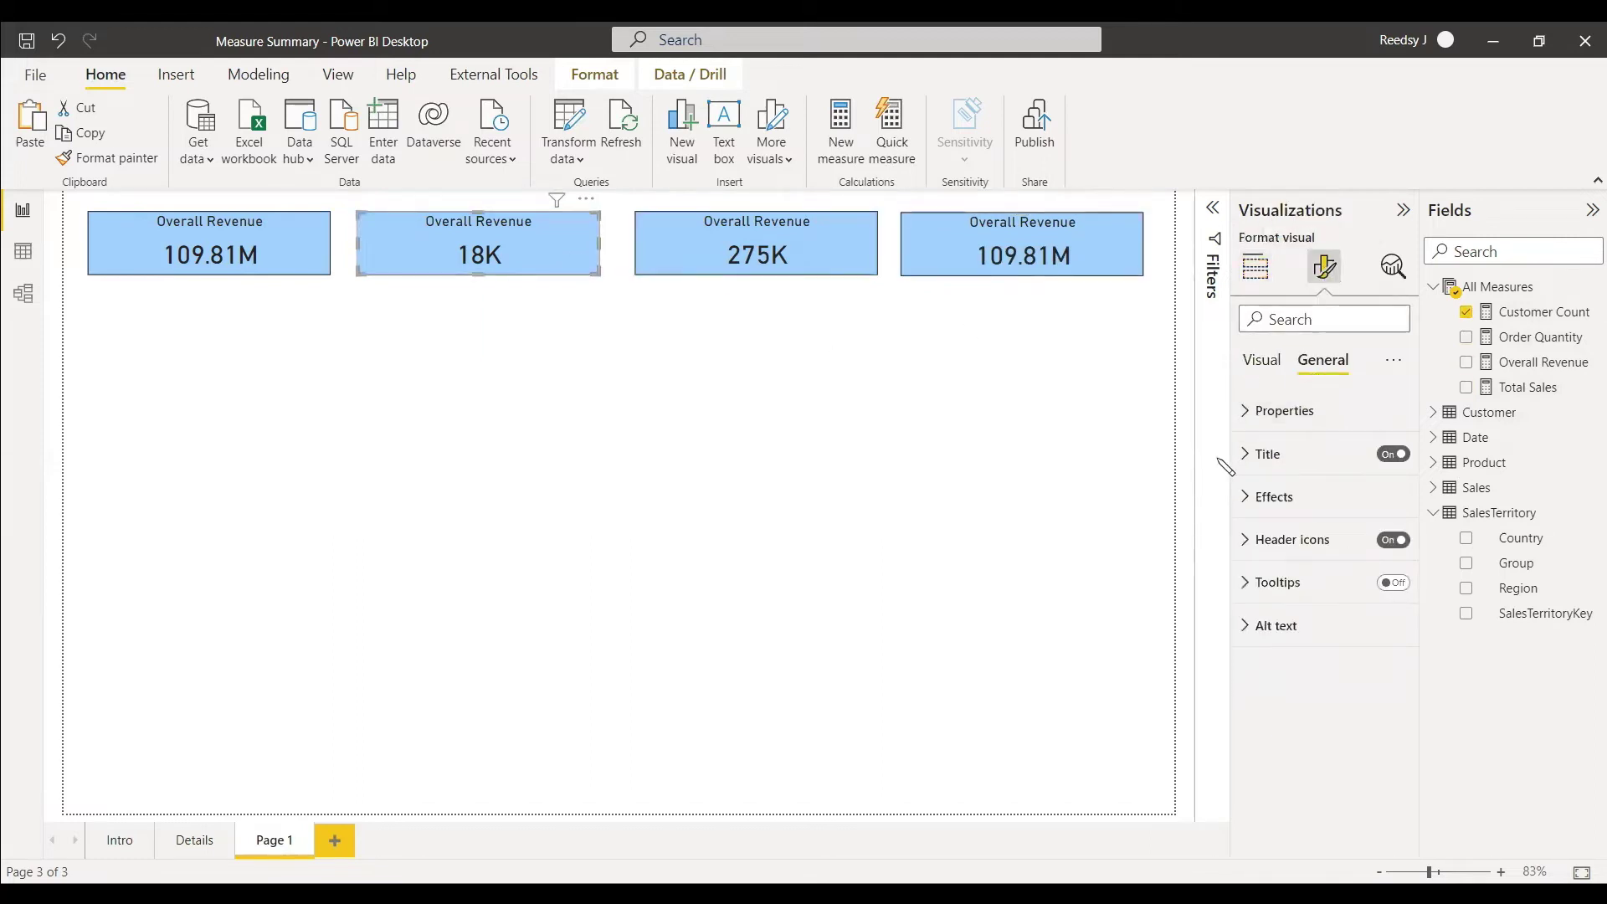
pyautogui.click(1281, 454)
pyautogui.click(1314, 521)
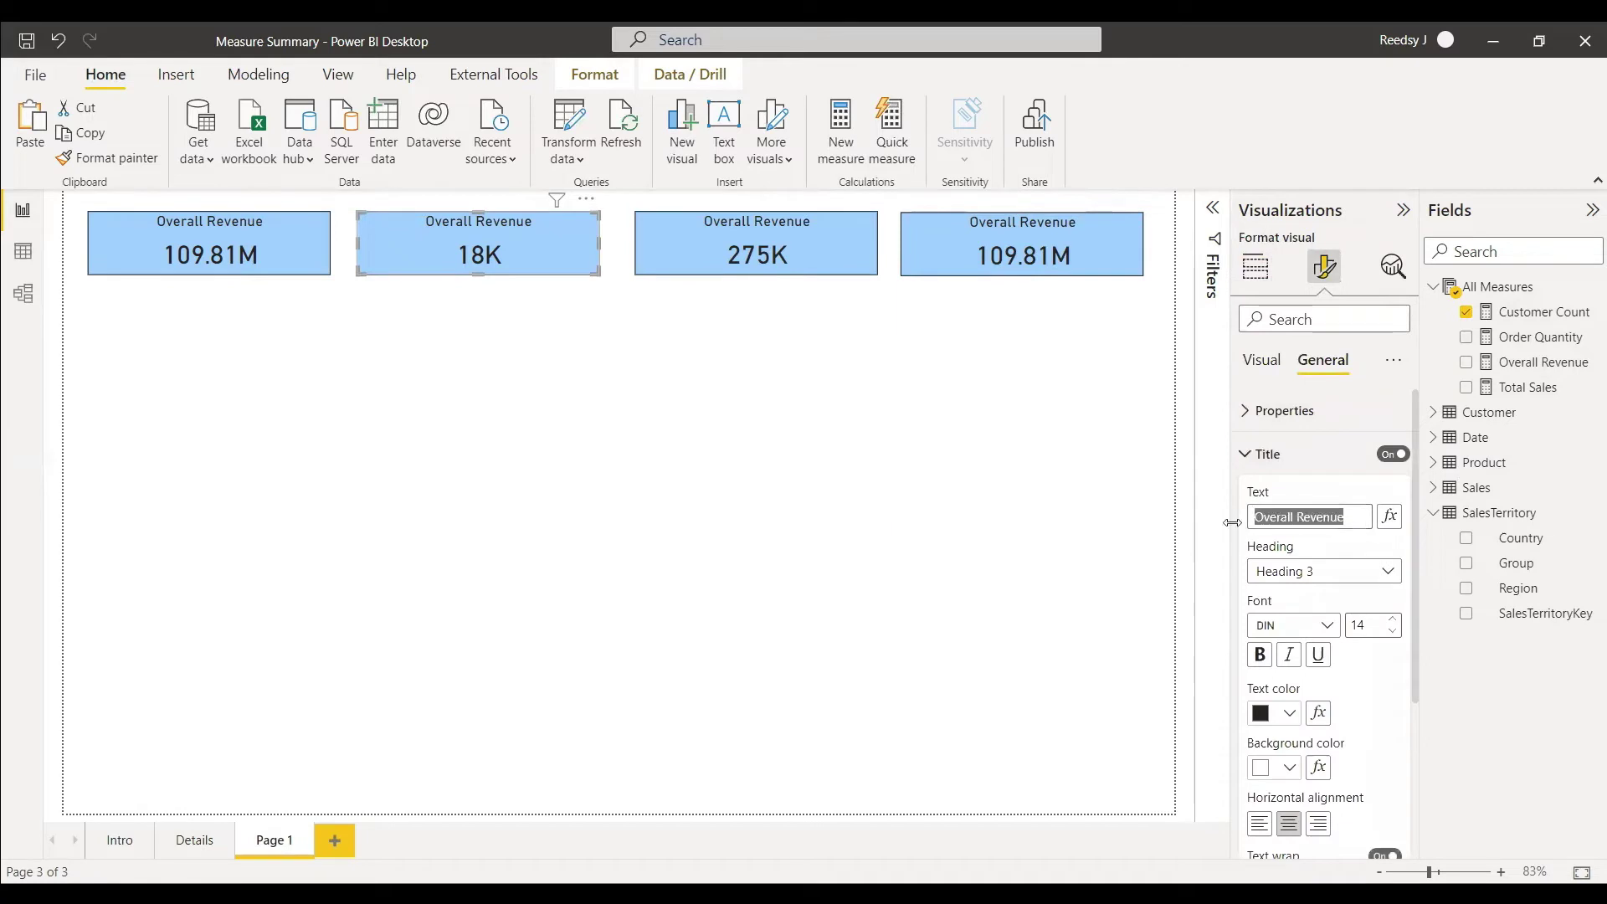
pyautogui.click(860, 621)
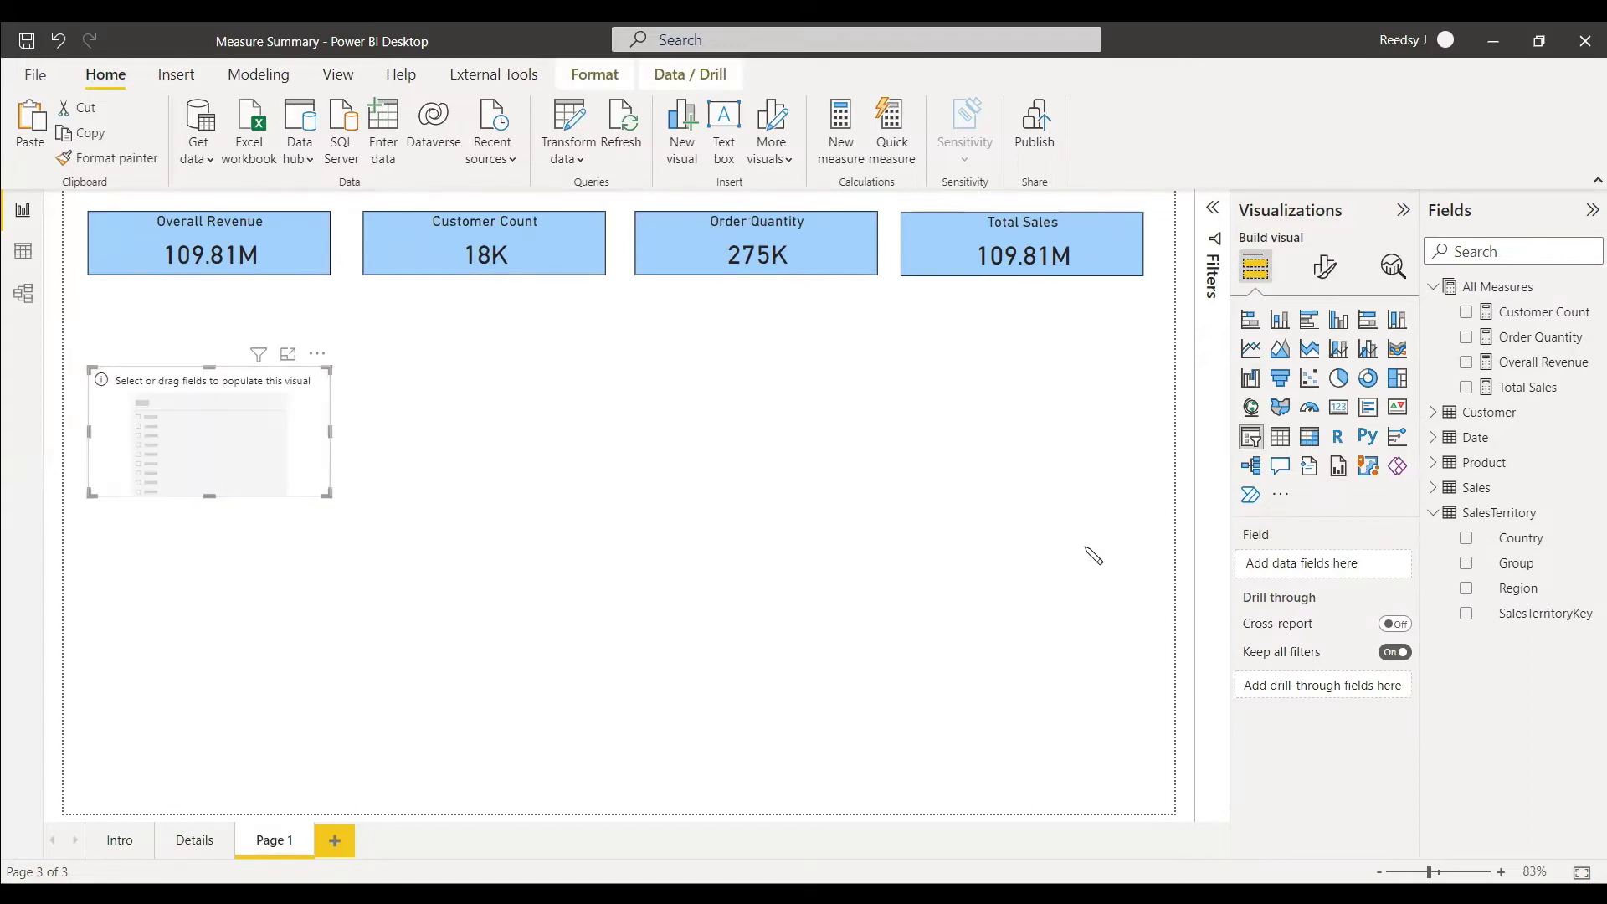
# Step: Fill the slicer with the Country field and filter the cards to Australia
pyautogui.click(1466, 540)
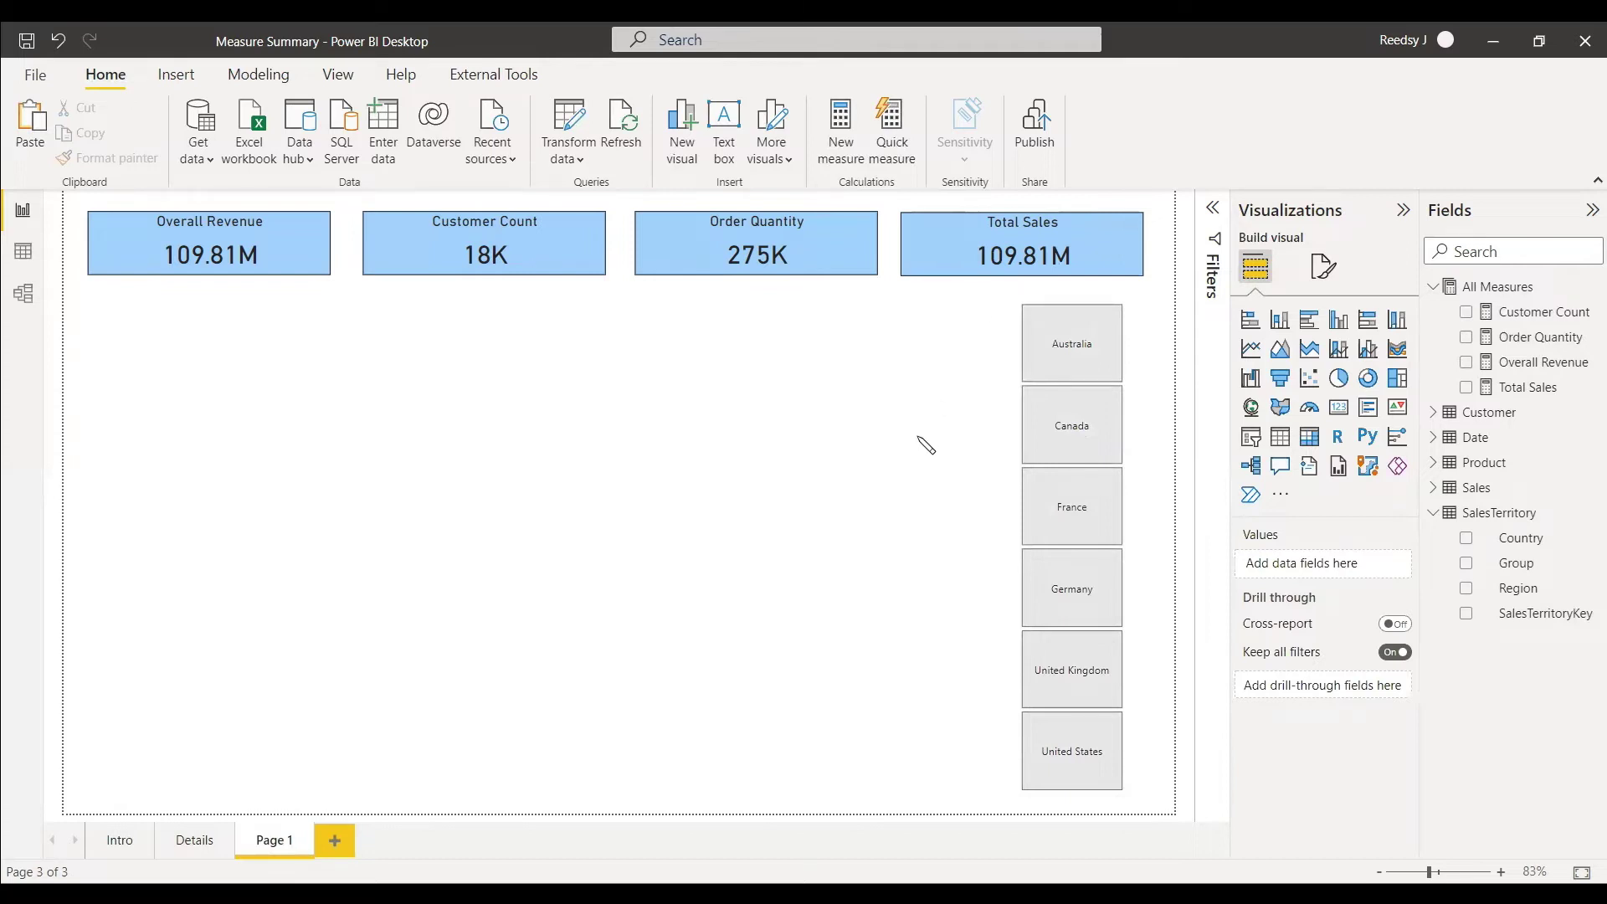
pyautogui.click(1084, 337)
pyautogui.click(1085, 338)
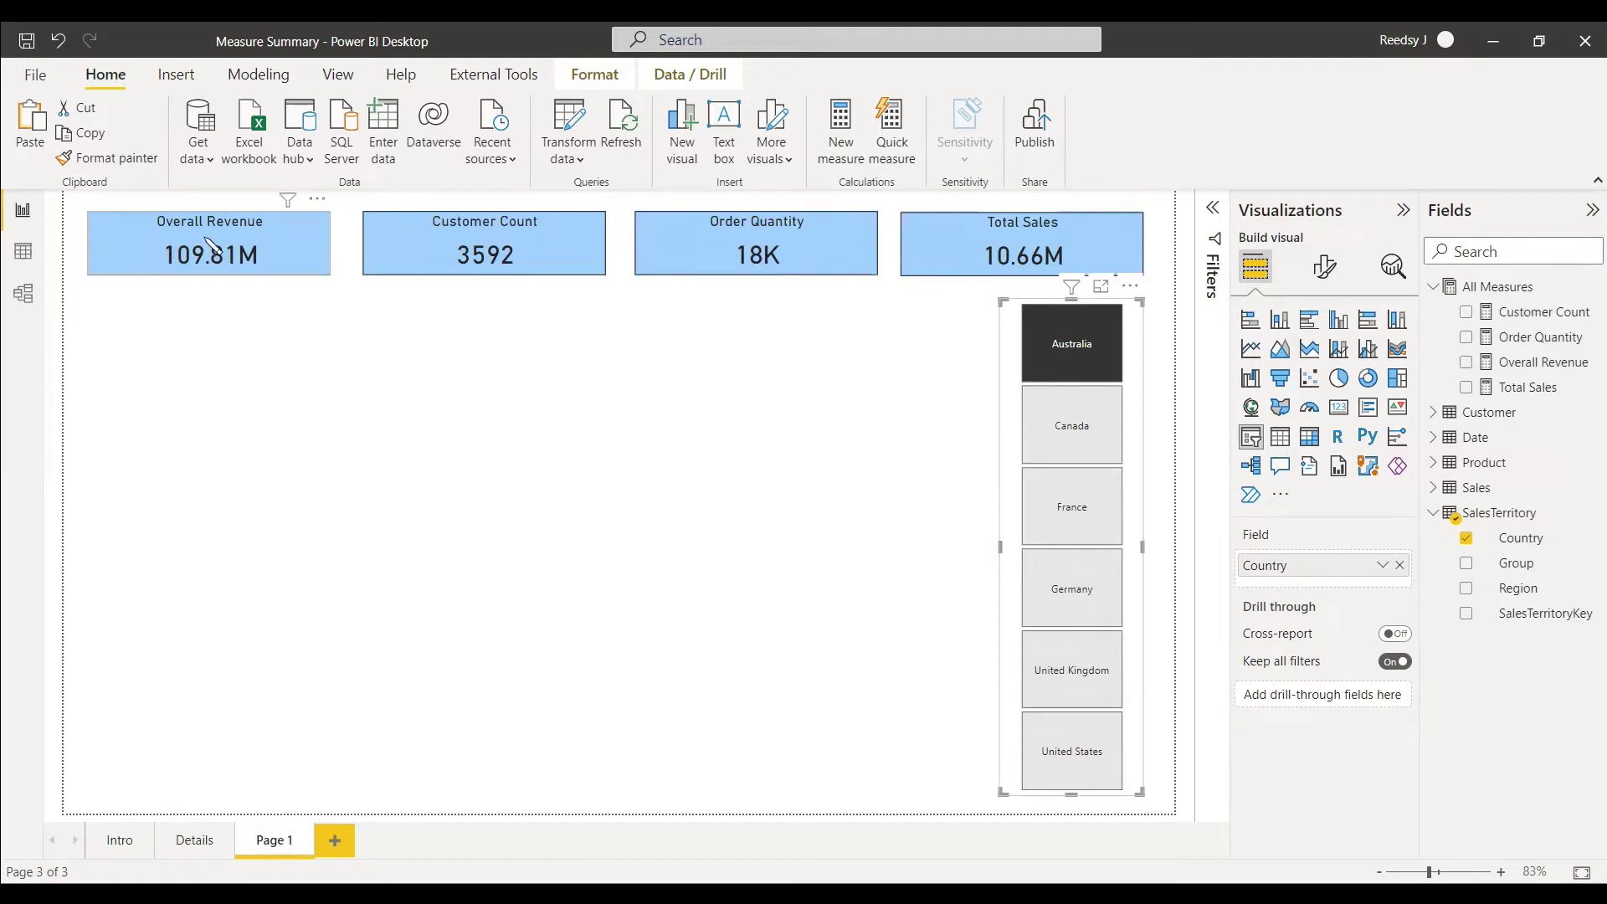
# Step: Clear the Australia selection, deselect the slicer, and switch to the Details page
pyautogui.click(1077, 343)
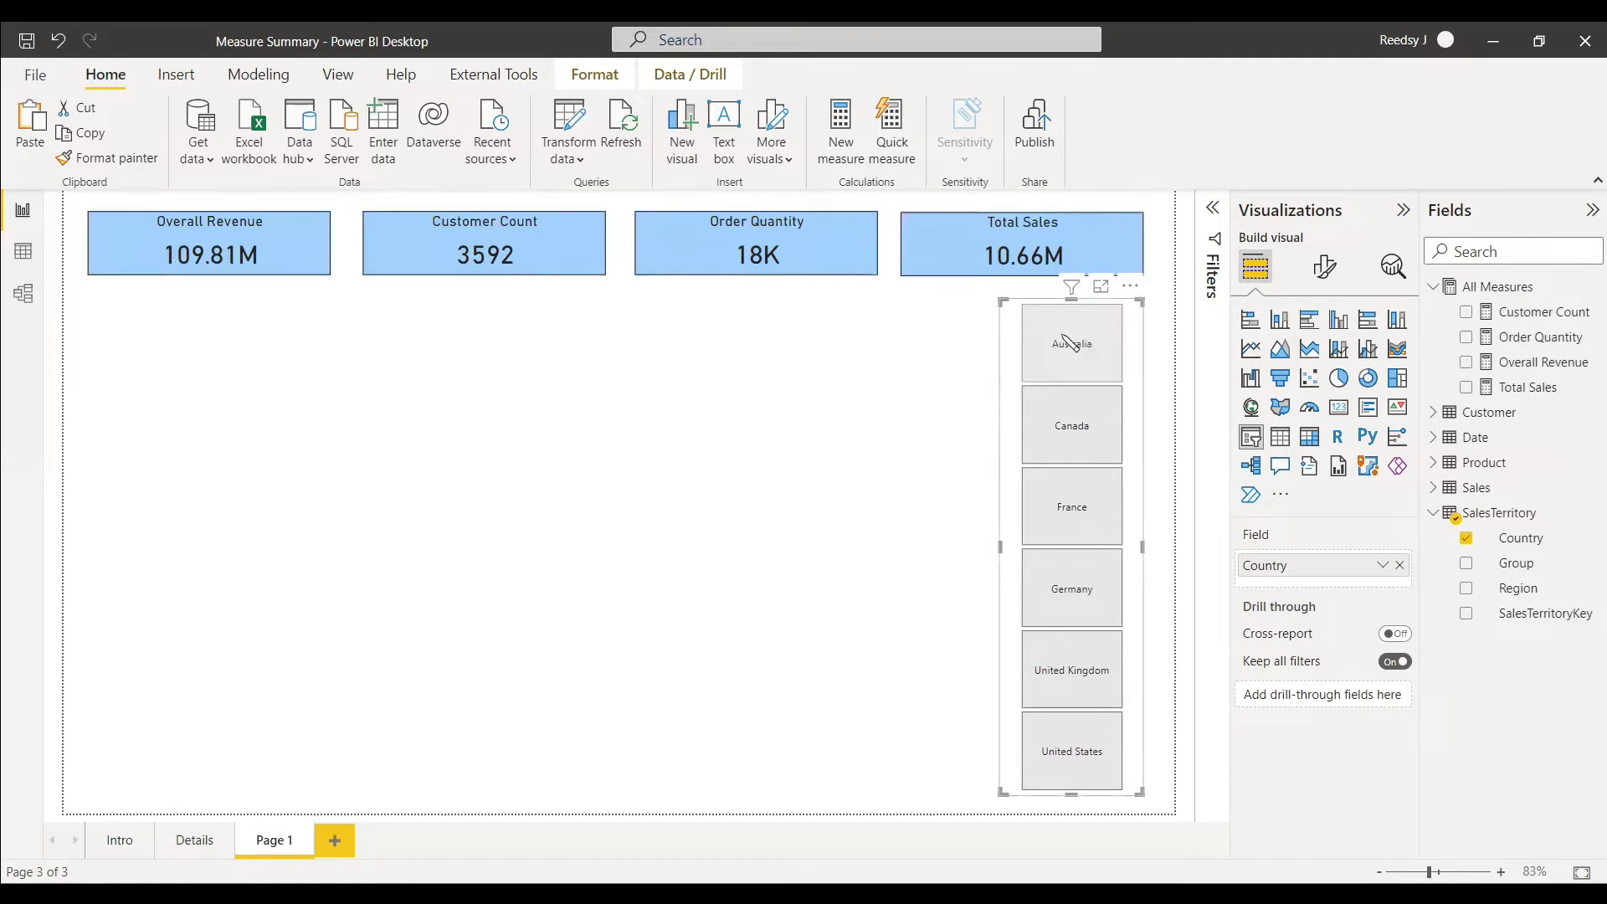
pyautogui.click(741, 469)
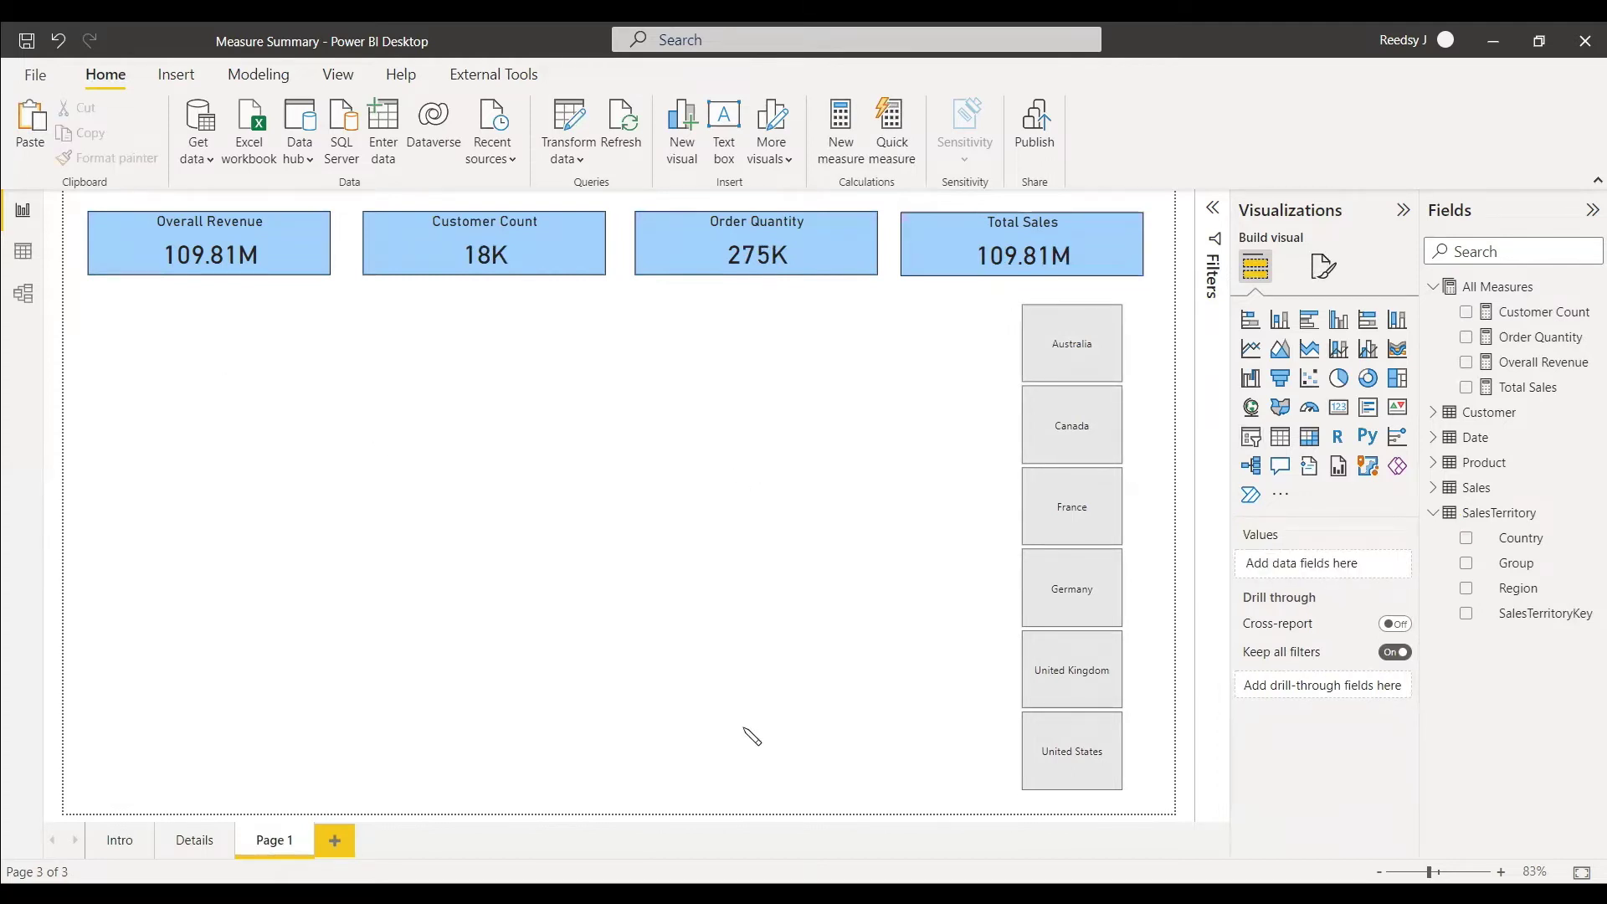
pyautogui.hotkey('ctrl', 'pageup')
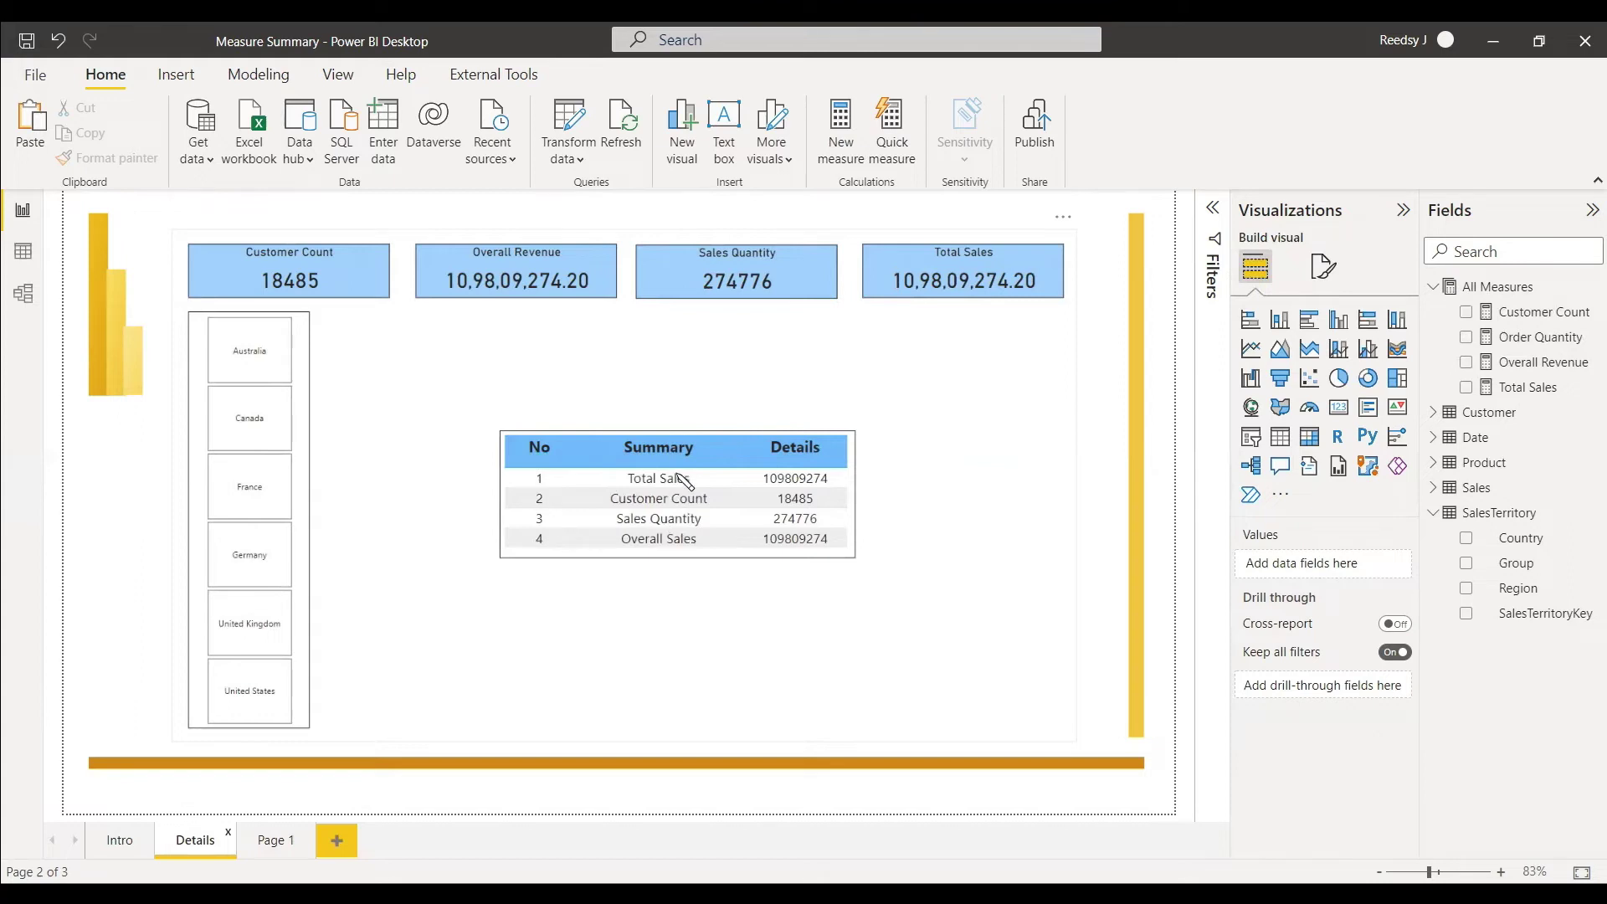
# Step: Return to Page 1, check the Modeling commands, and begin a hand-entered table with Enter data
pyautogui.click(276, 840)
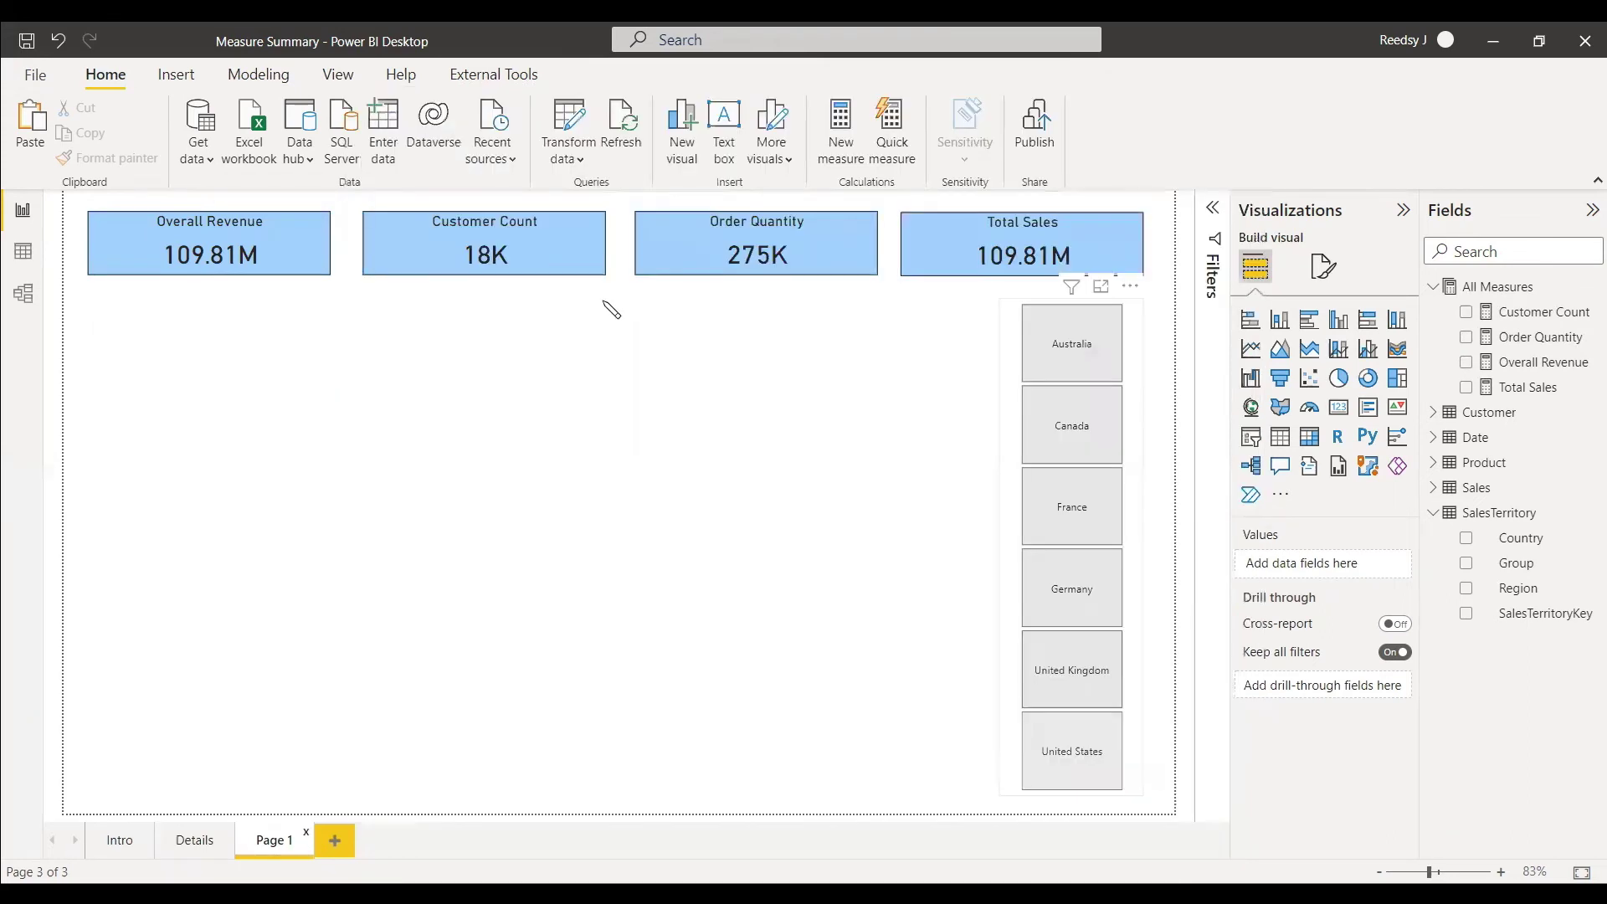
pyautogui.hotkey('alt', 'm')
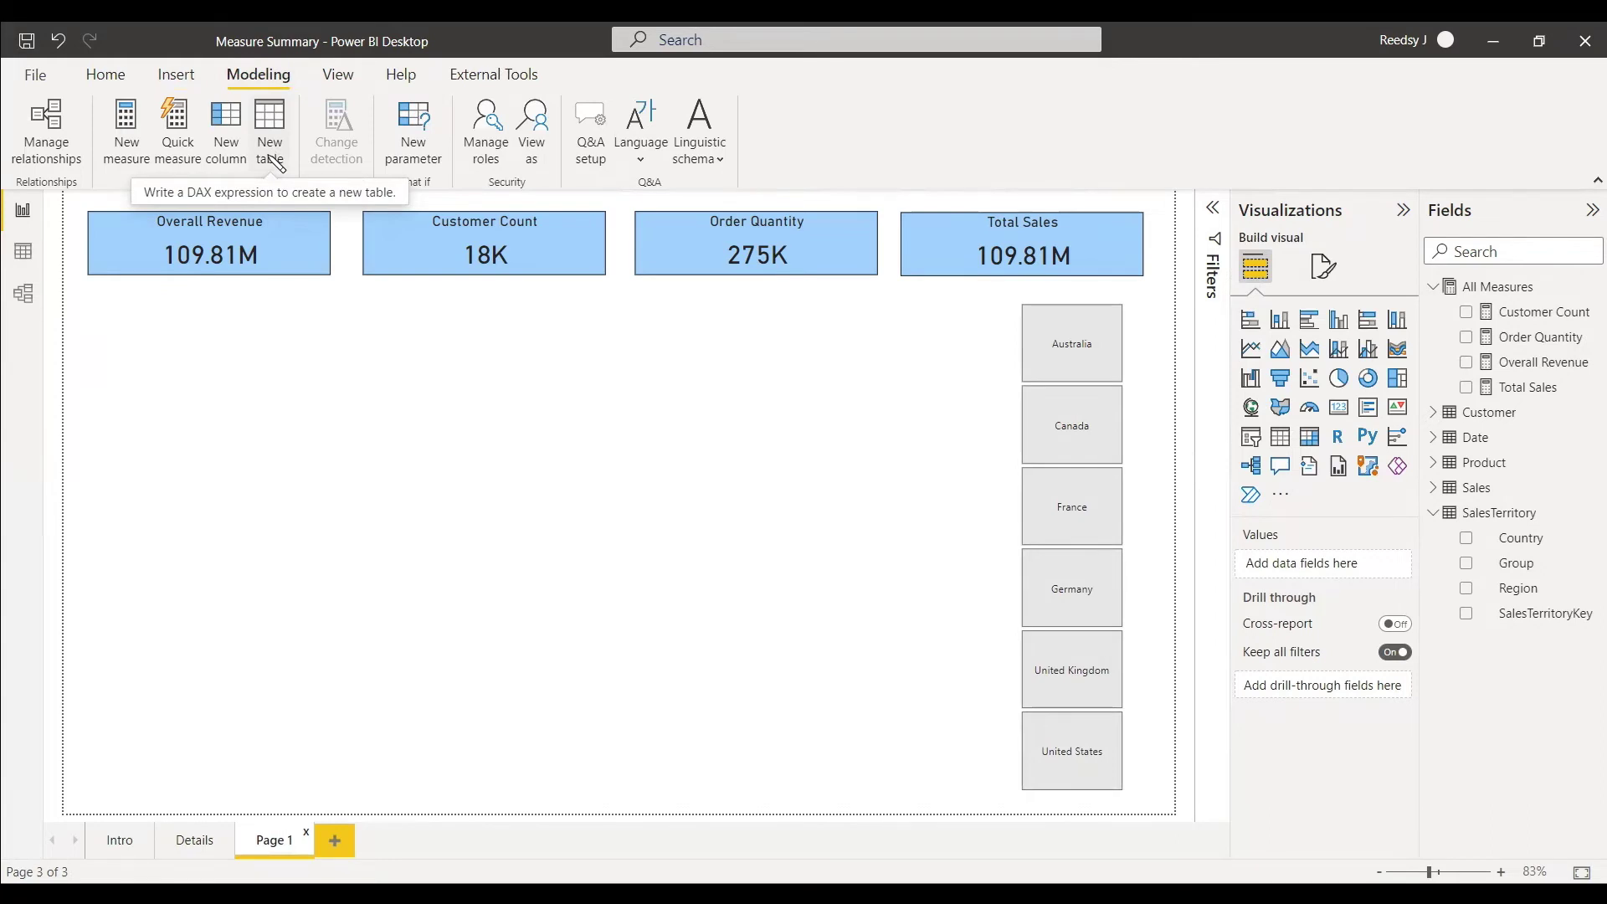
pyautogui.click(104, 73)
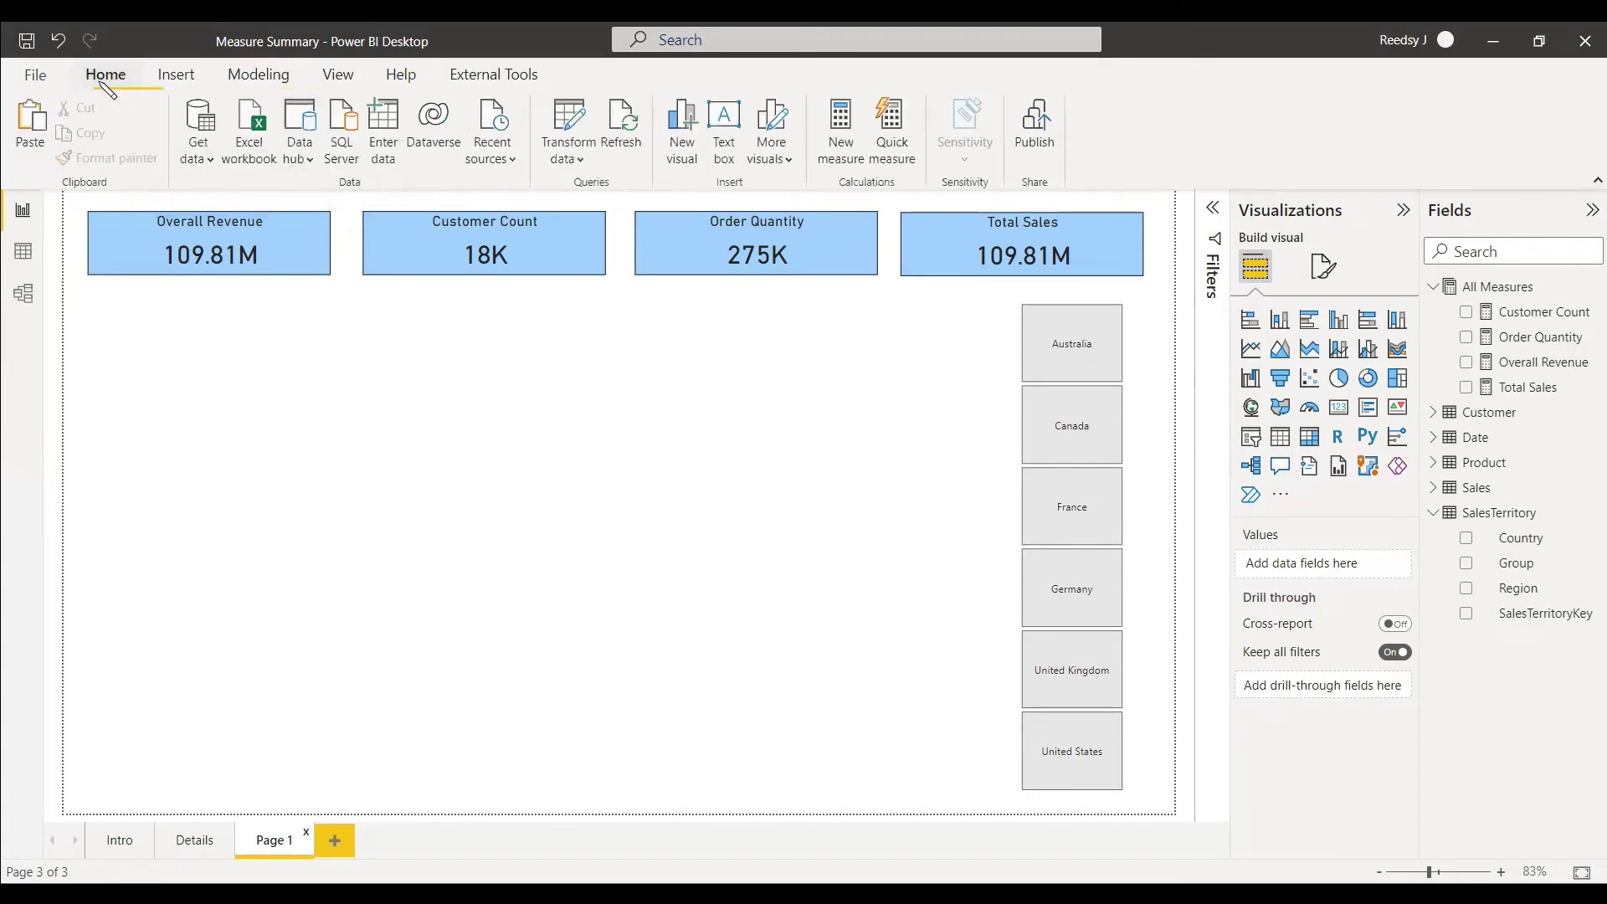
pyautogui.click(387, 130)
# Step: Create columns No and Summary and enter row 1: 1, Total Sales
pyautogui.write('No')
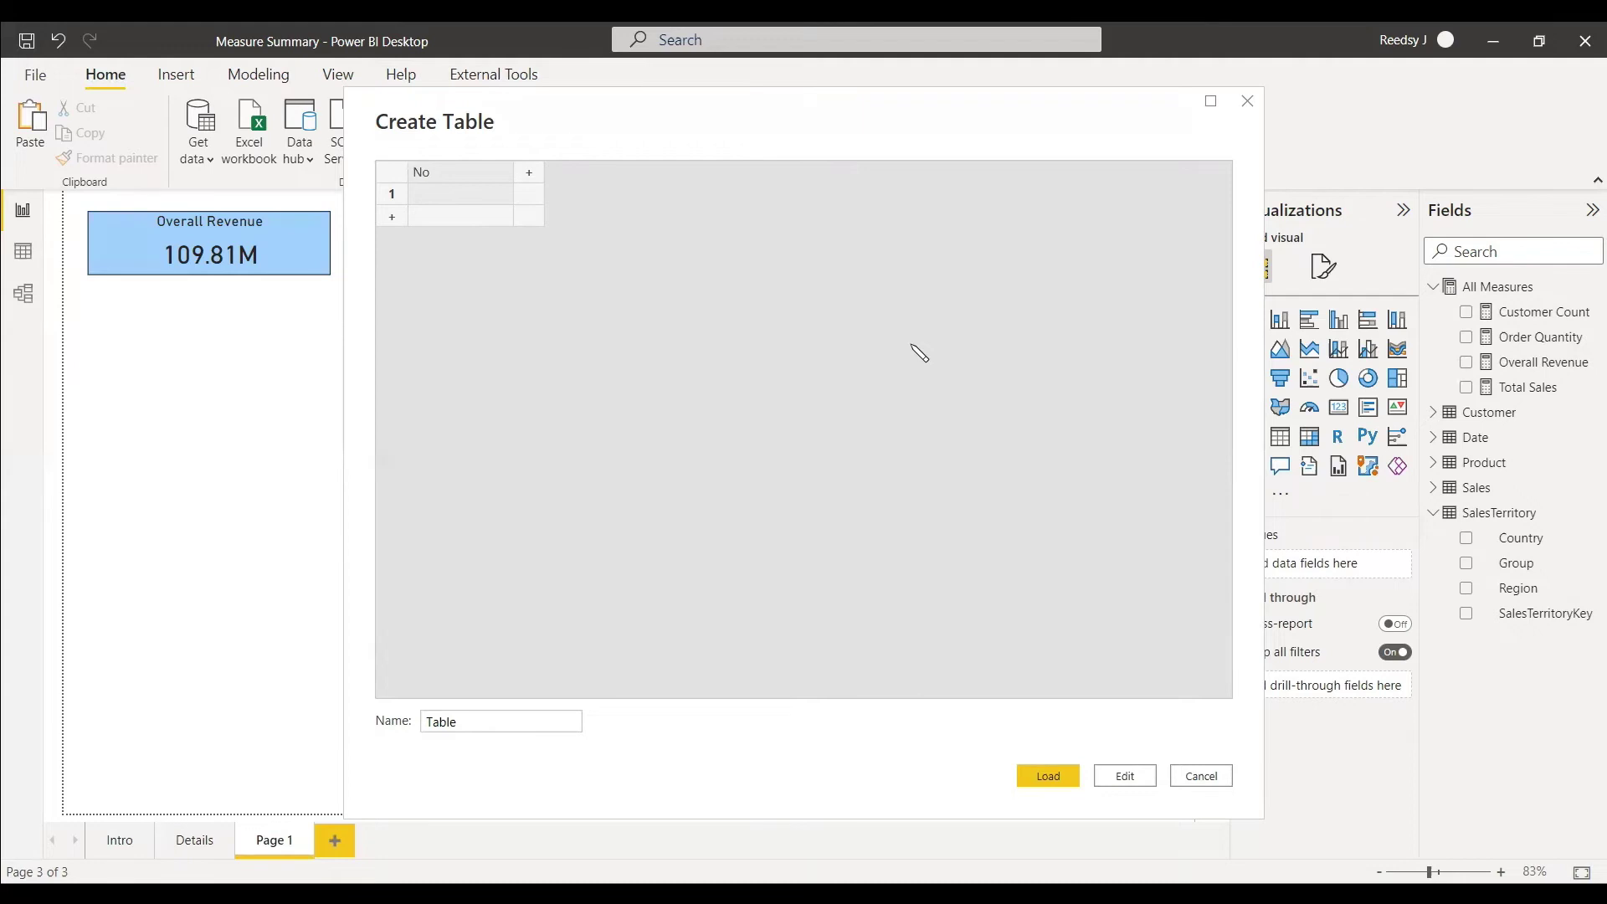
pyautogui.press('Tab')
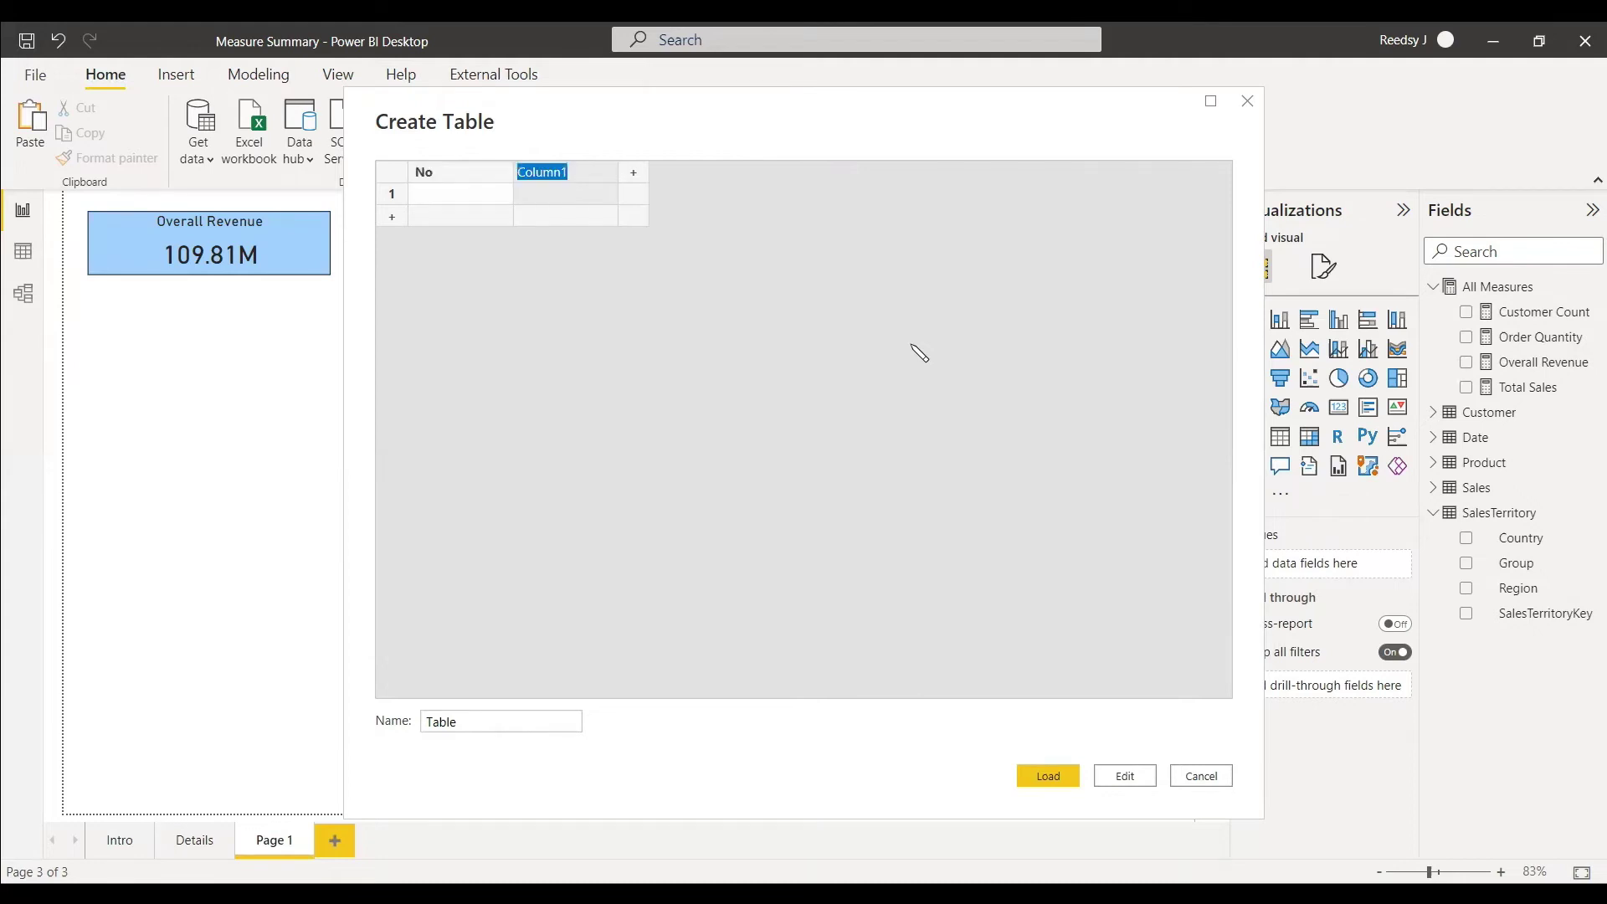
pyautogui.write('Summary')
pyautogui.click(459, 200)
pyautogui.write('1')
pyautogui.press('Tab')
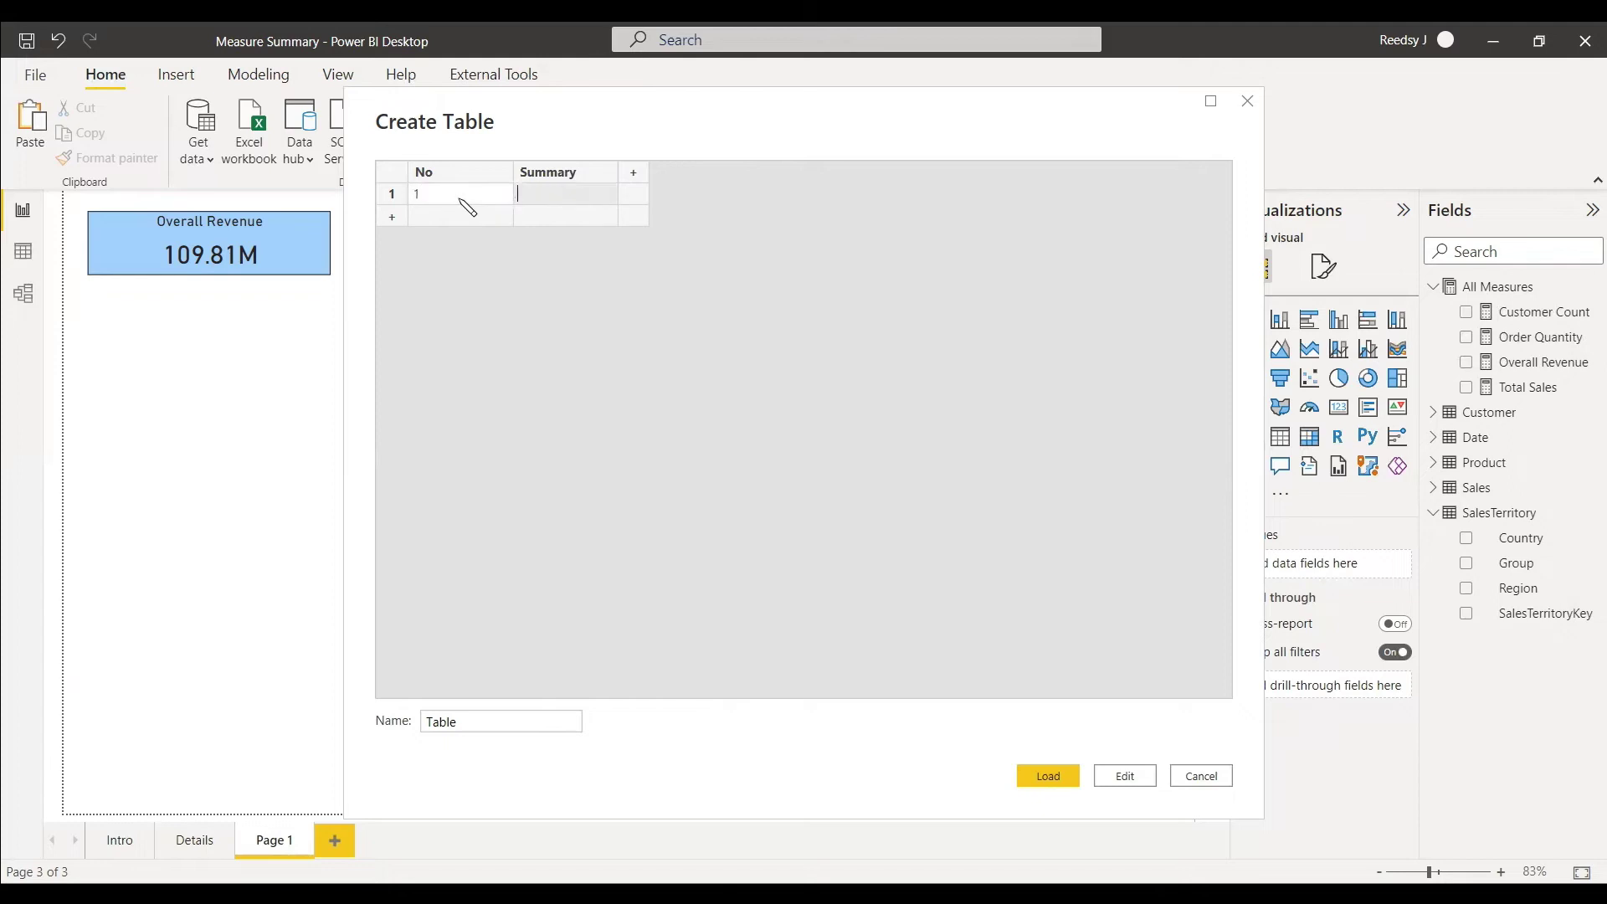
pyautogui.write('Total Sales')
# Step: Add rows 2 Customer Count, 3 Order Quantity and 4 Overall Revenue
pyautogui.click(449, 216)
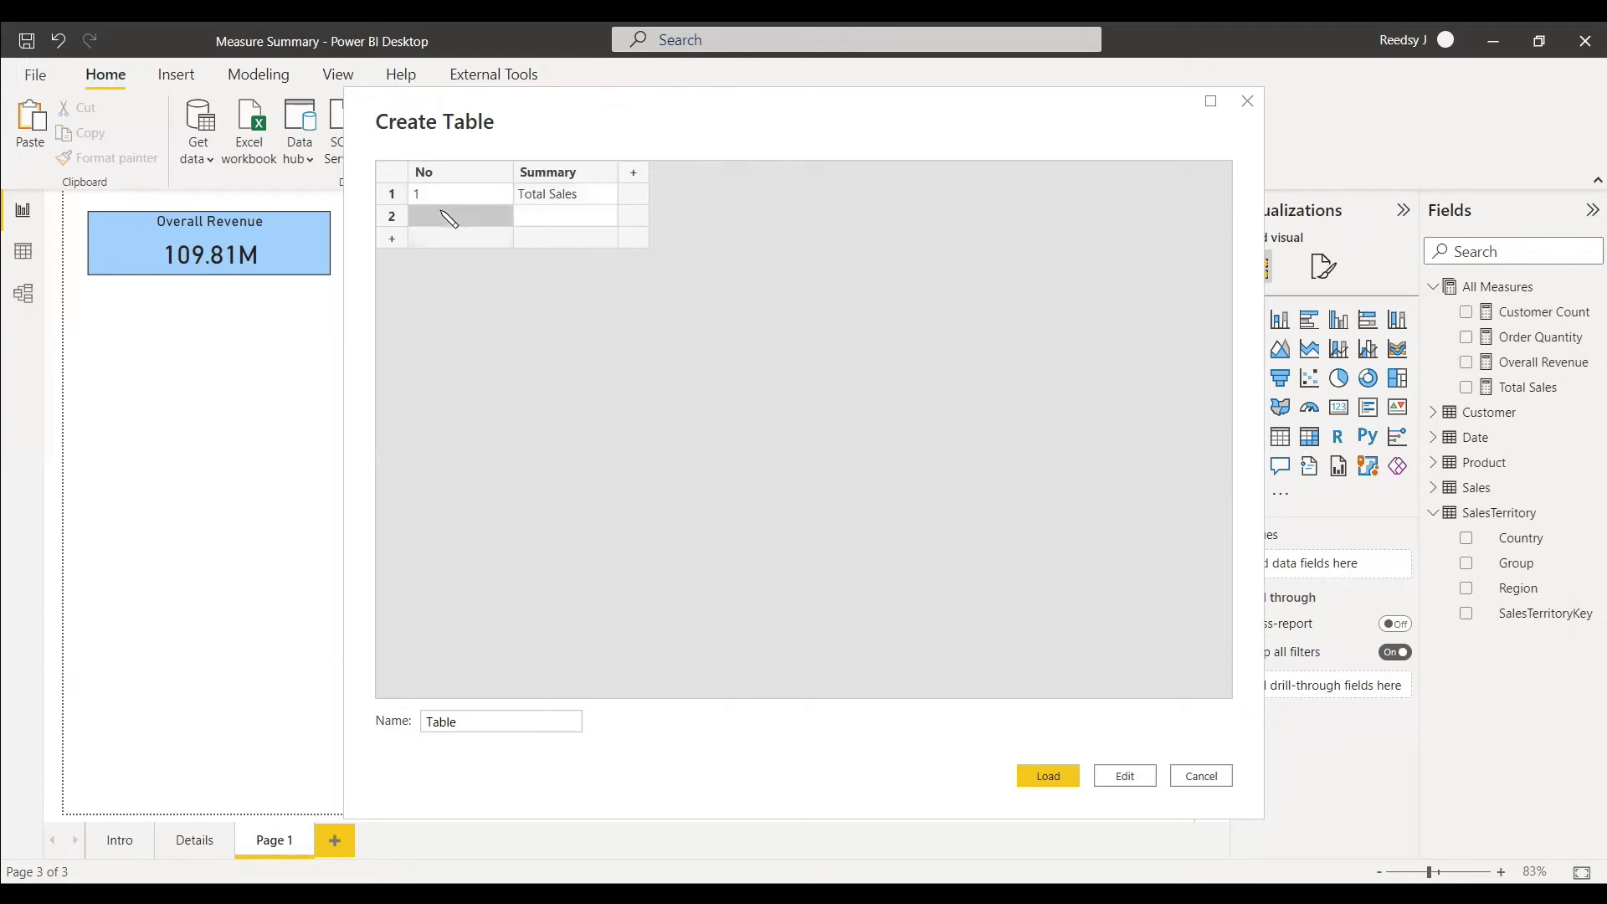
pyautogui.write('2')
pyautogui.click(523, 215)
pyautogui.write('Customer Count')
pyautogui.click(431, 241)
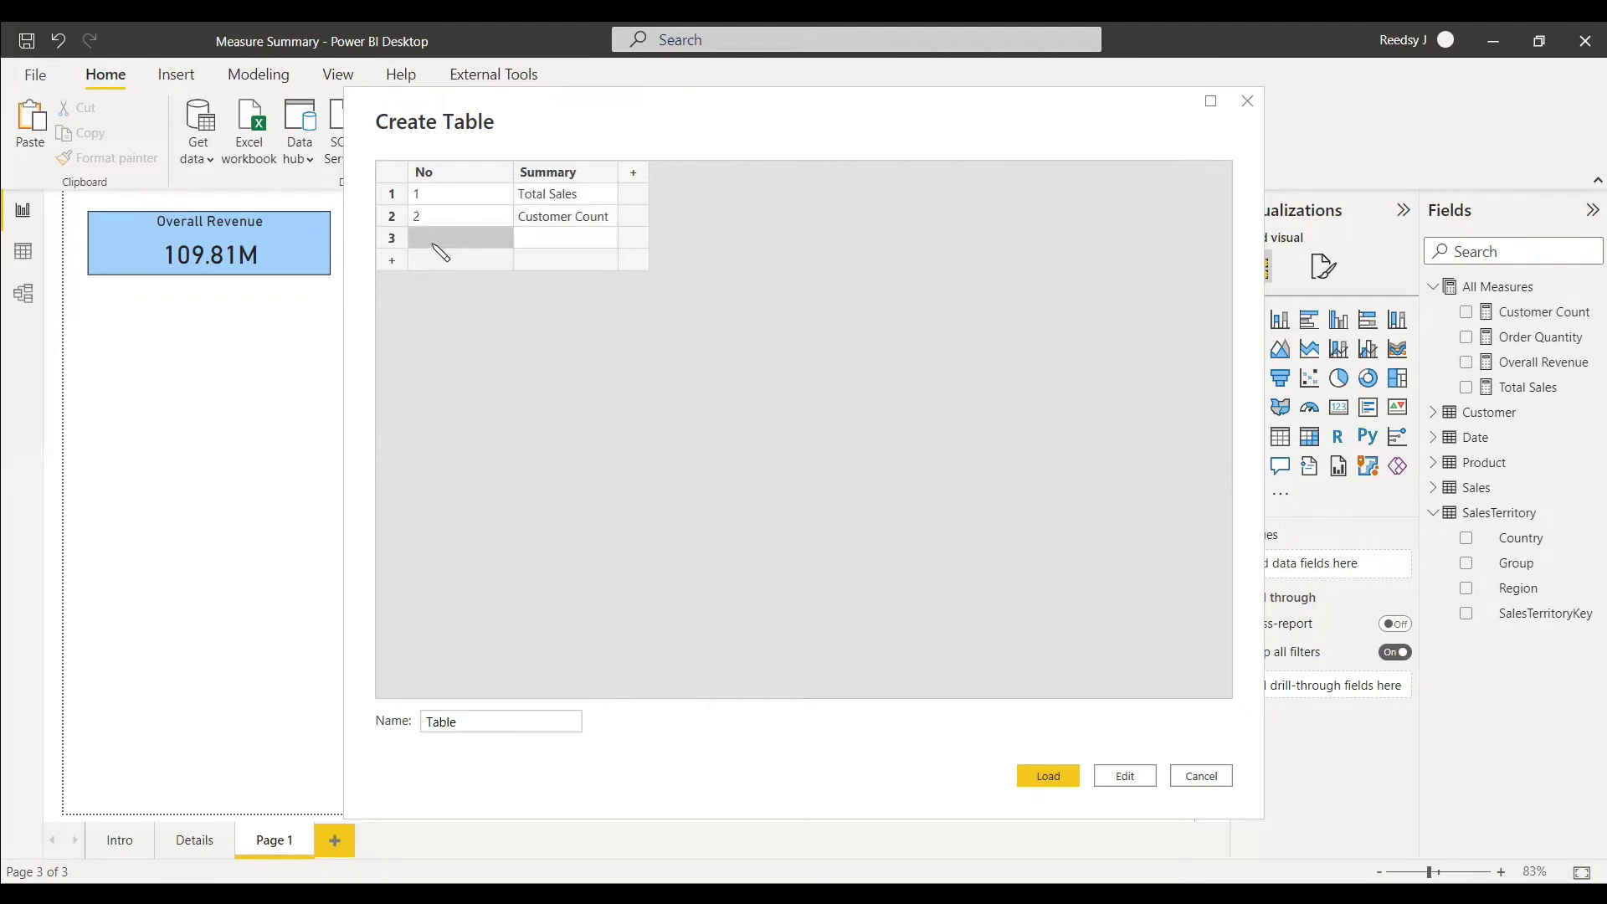
pyautogui.write('3')
pyautogui.press('Tab')
pyautogui.write('Order Quantity')
pyautogui.click(432, 260)
pyautogui.write('4')
pyautogui.press('Tab')
pyautogui.write('Overall Revenue')
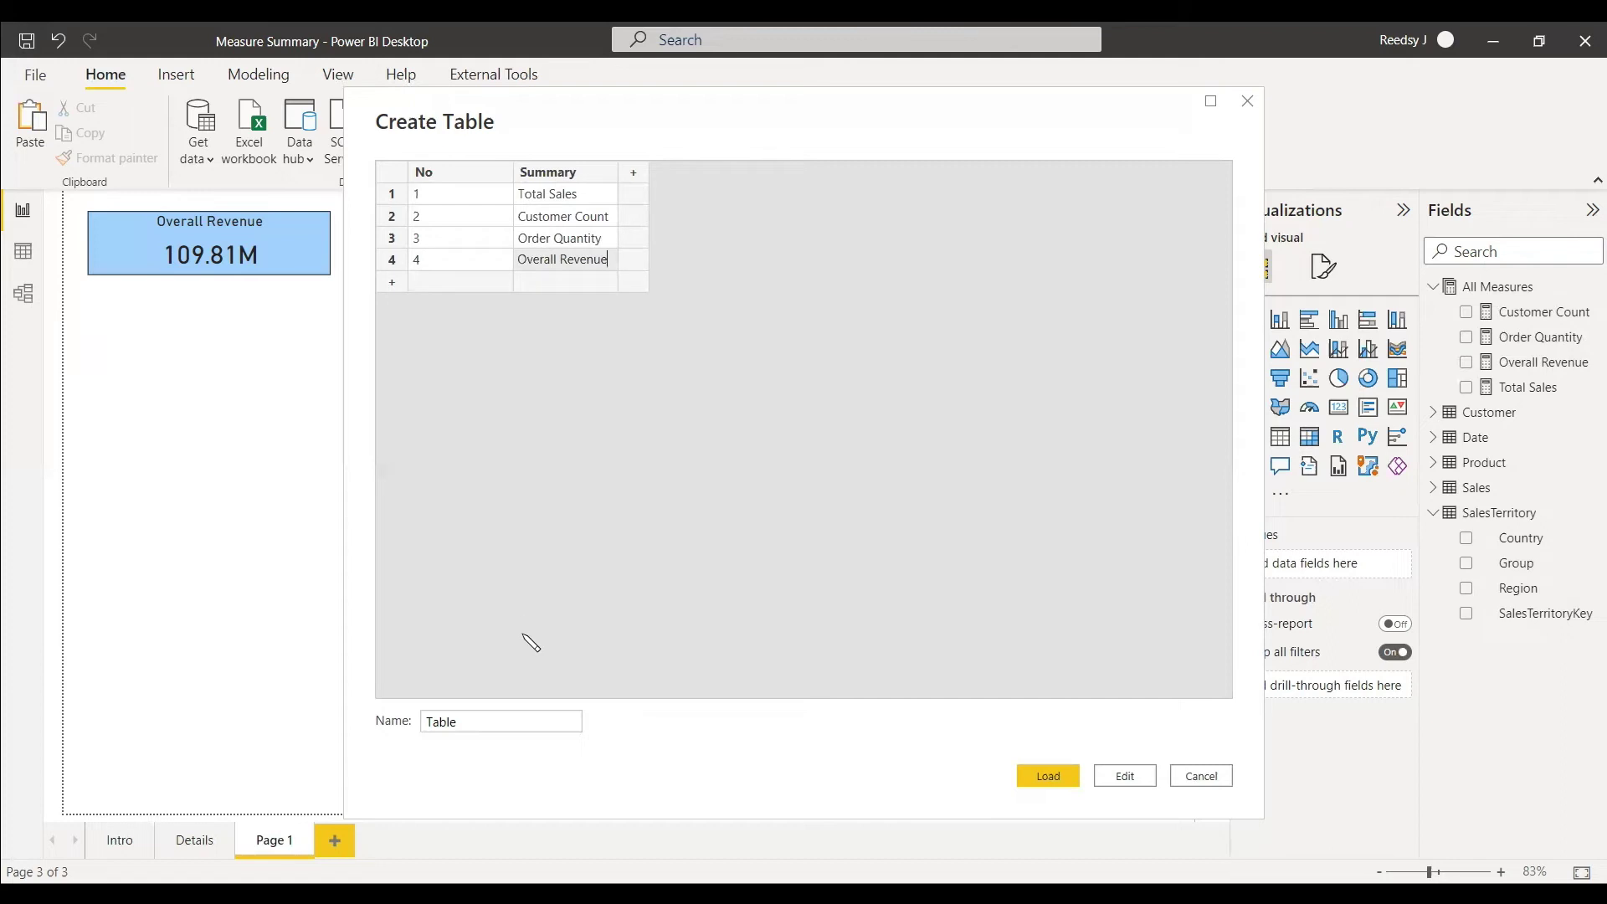
# Step: Name the table Summary and load it into the model
pyautogui.doubleClick(479, 720)
pyautogui.write('Su')
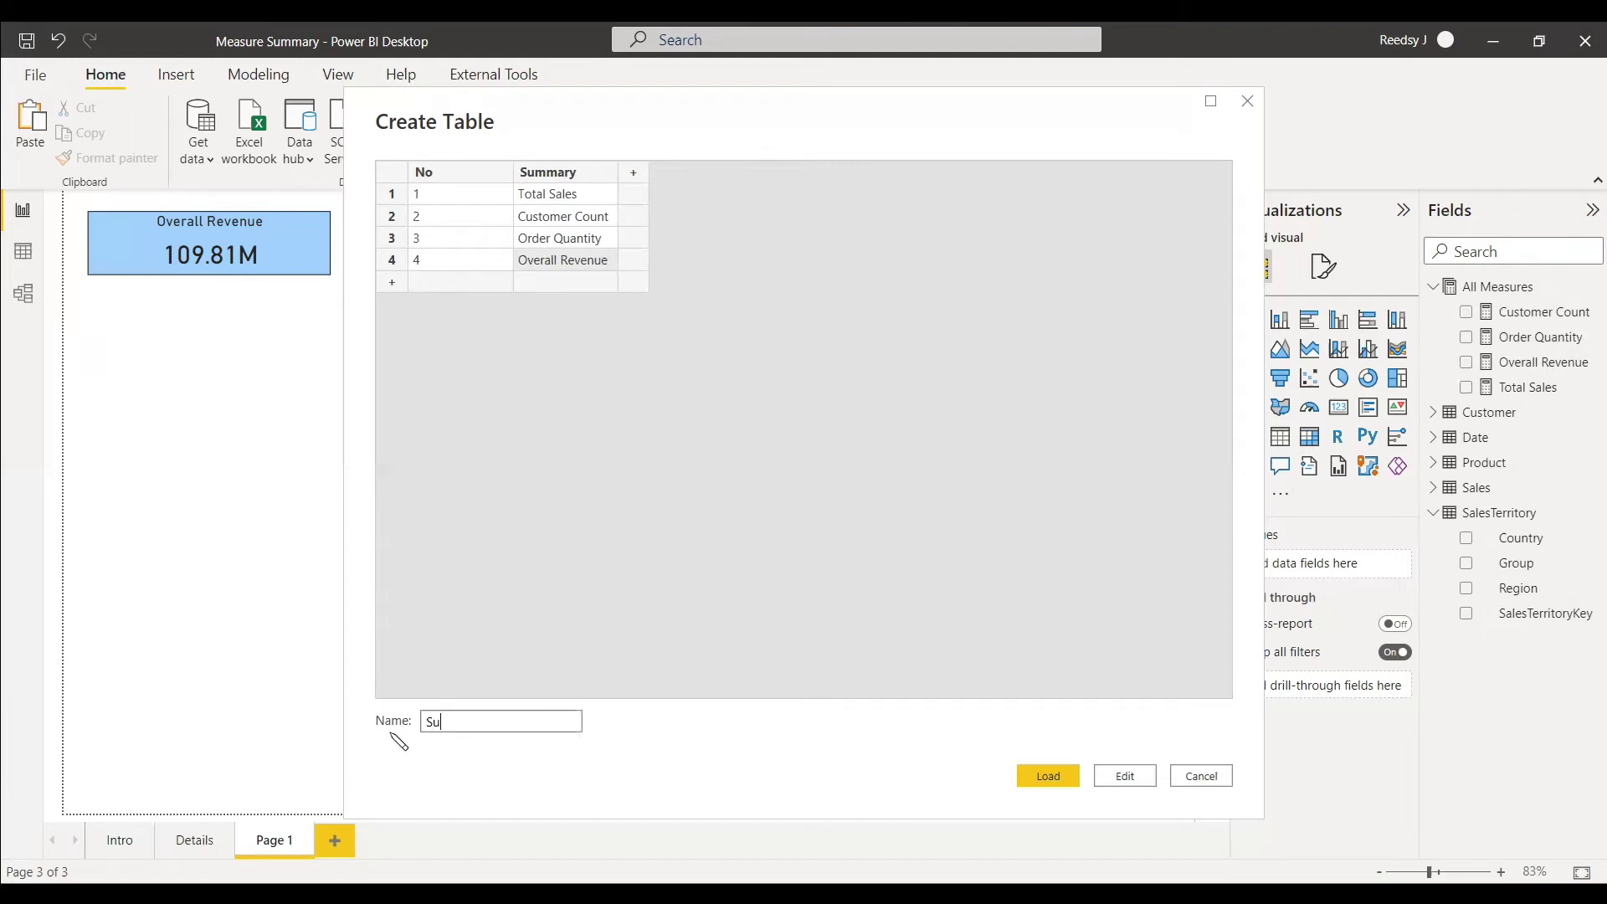
pyautogui.write('mmary')
pyautogui.press('Return')
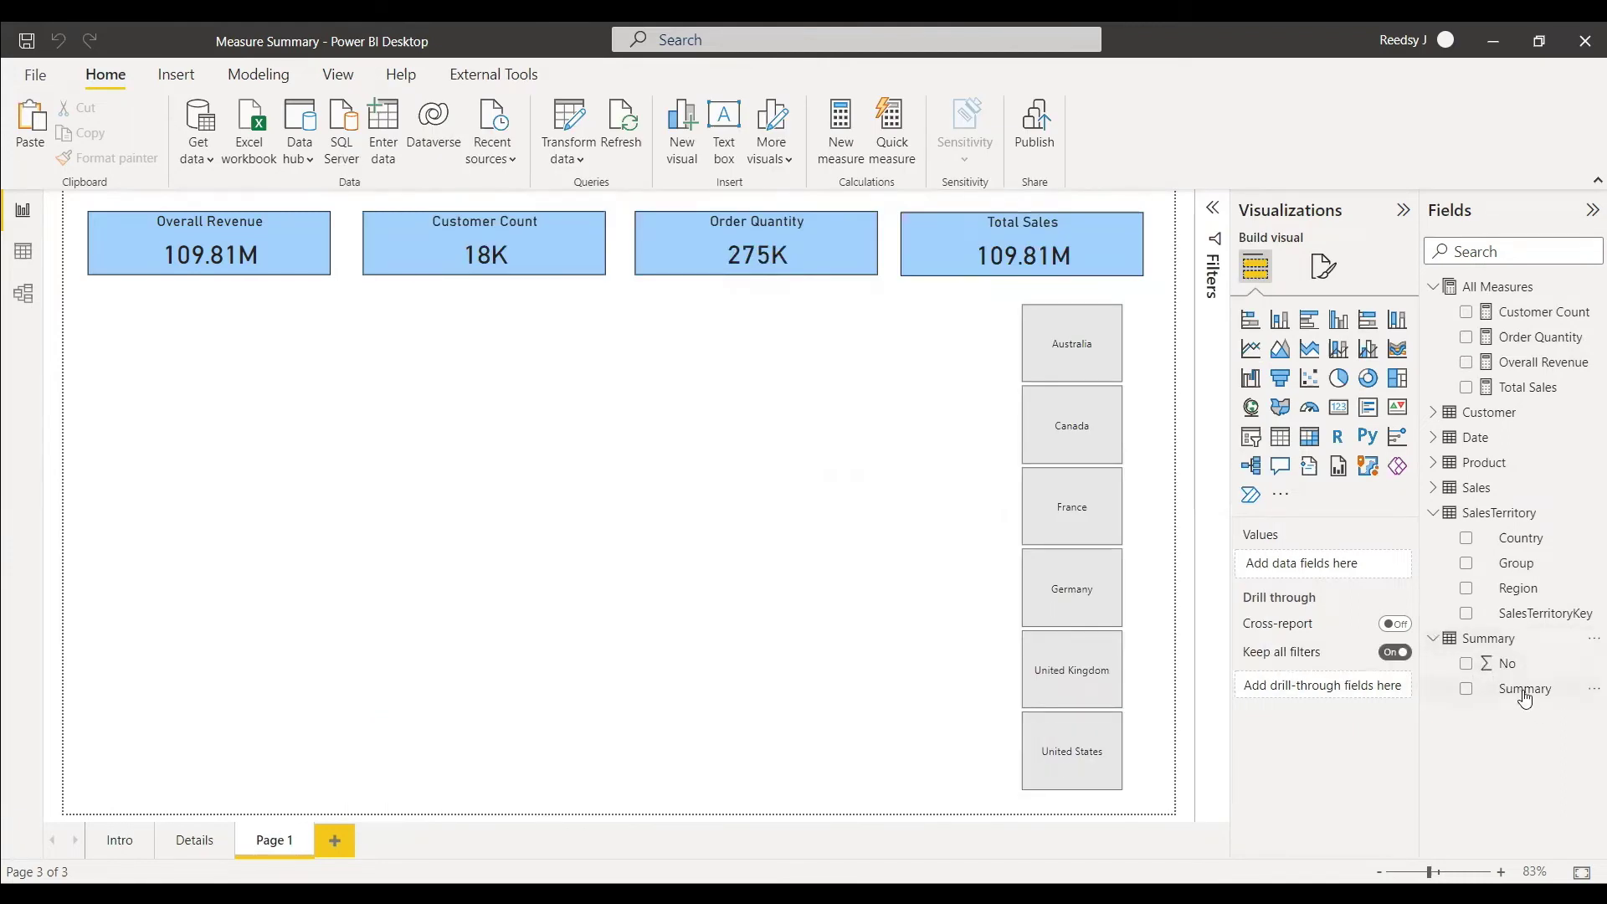
# Step: Add a centred table visual of No and Summary, unsummarized No, widened and sorted by No
pyautogui.click(1280, 436)
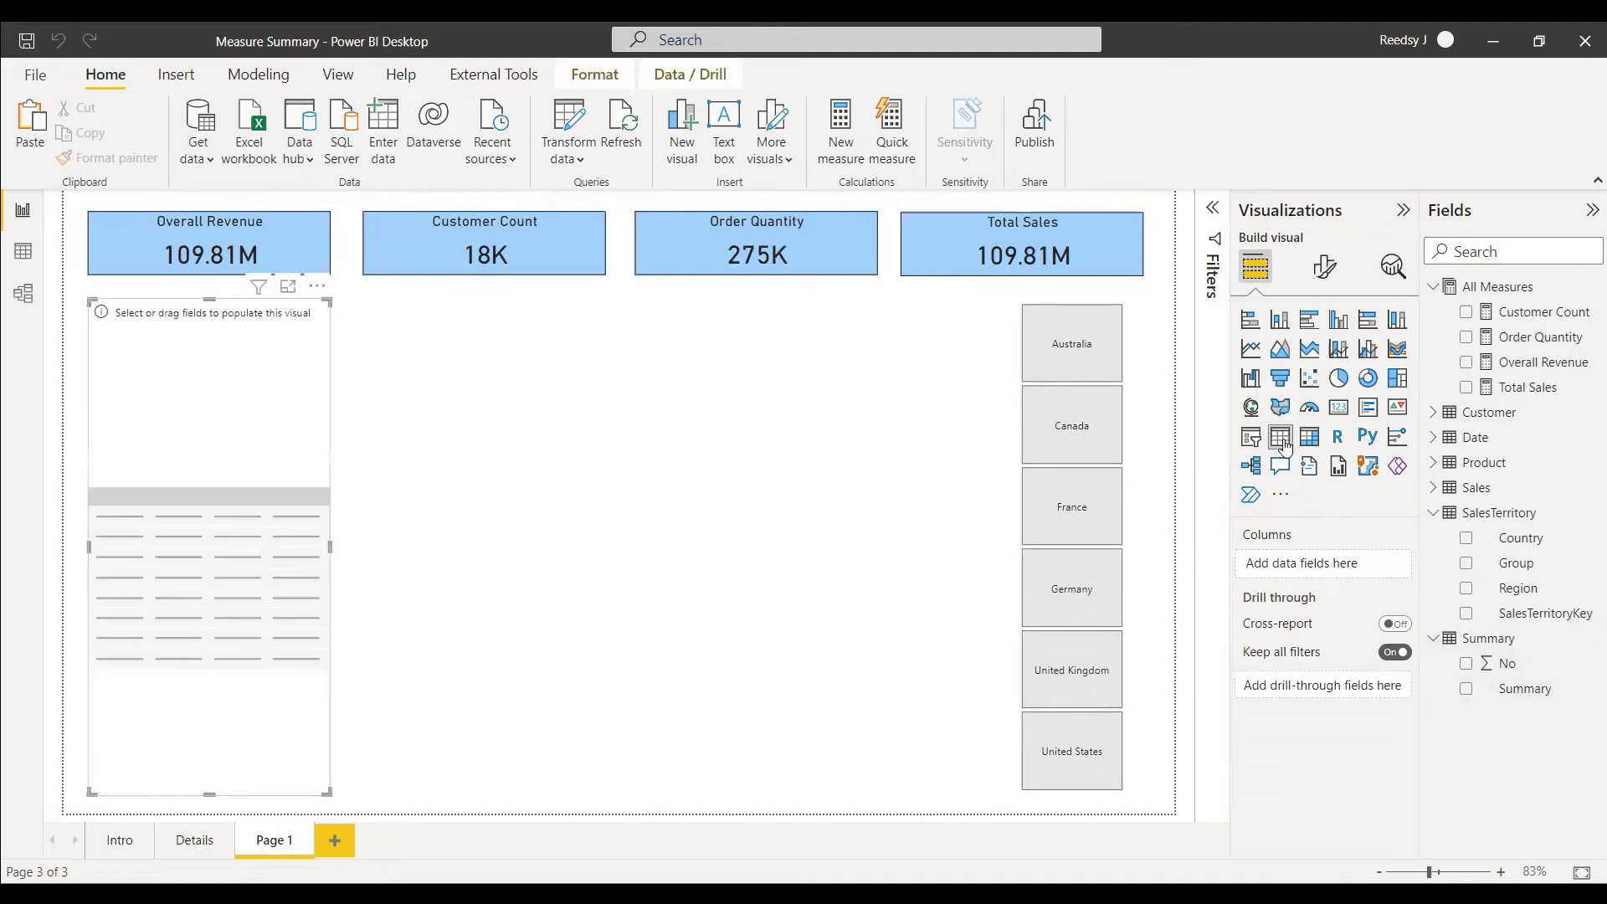
pyautogui.moveTo(329, 444); pyautogui.dragTo(510, 546)
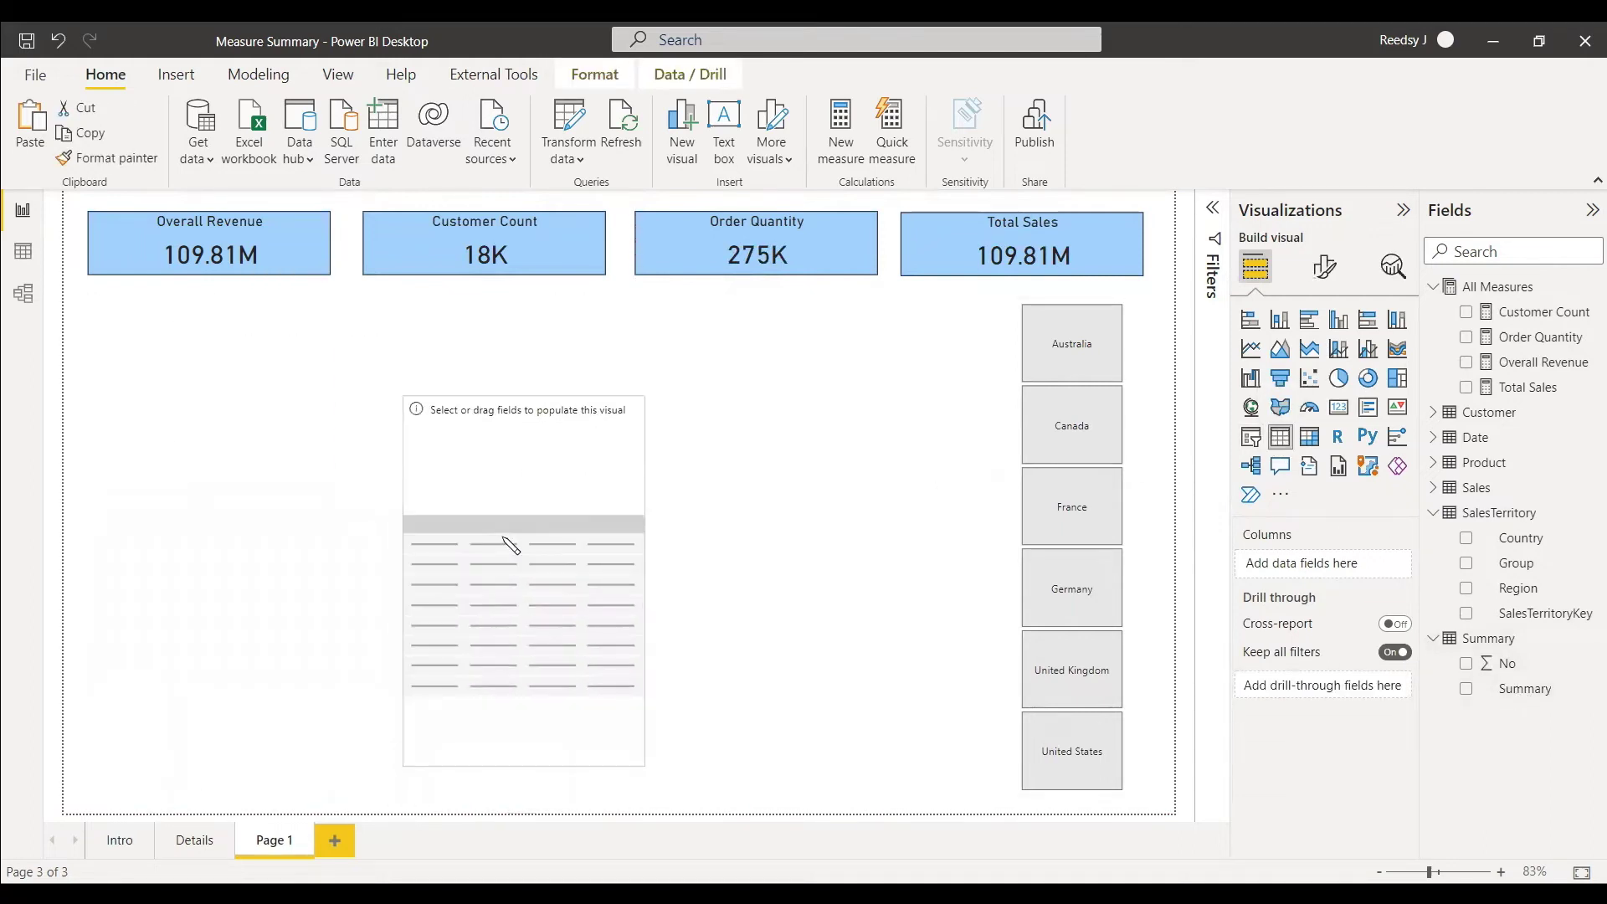
pyautogui.click(1466, 664)
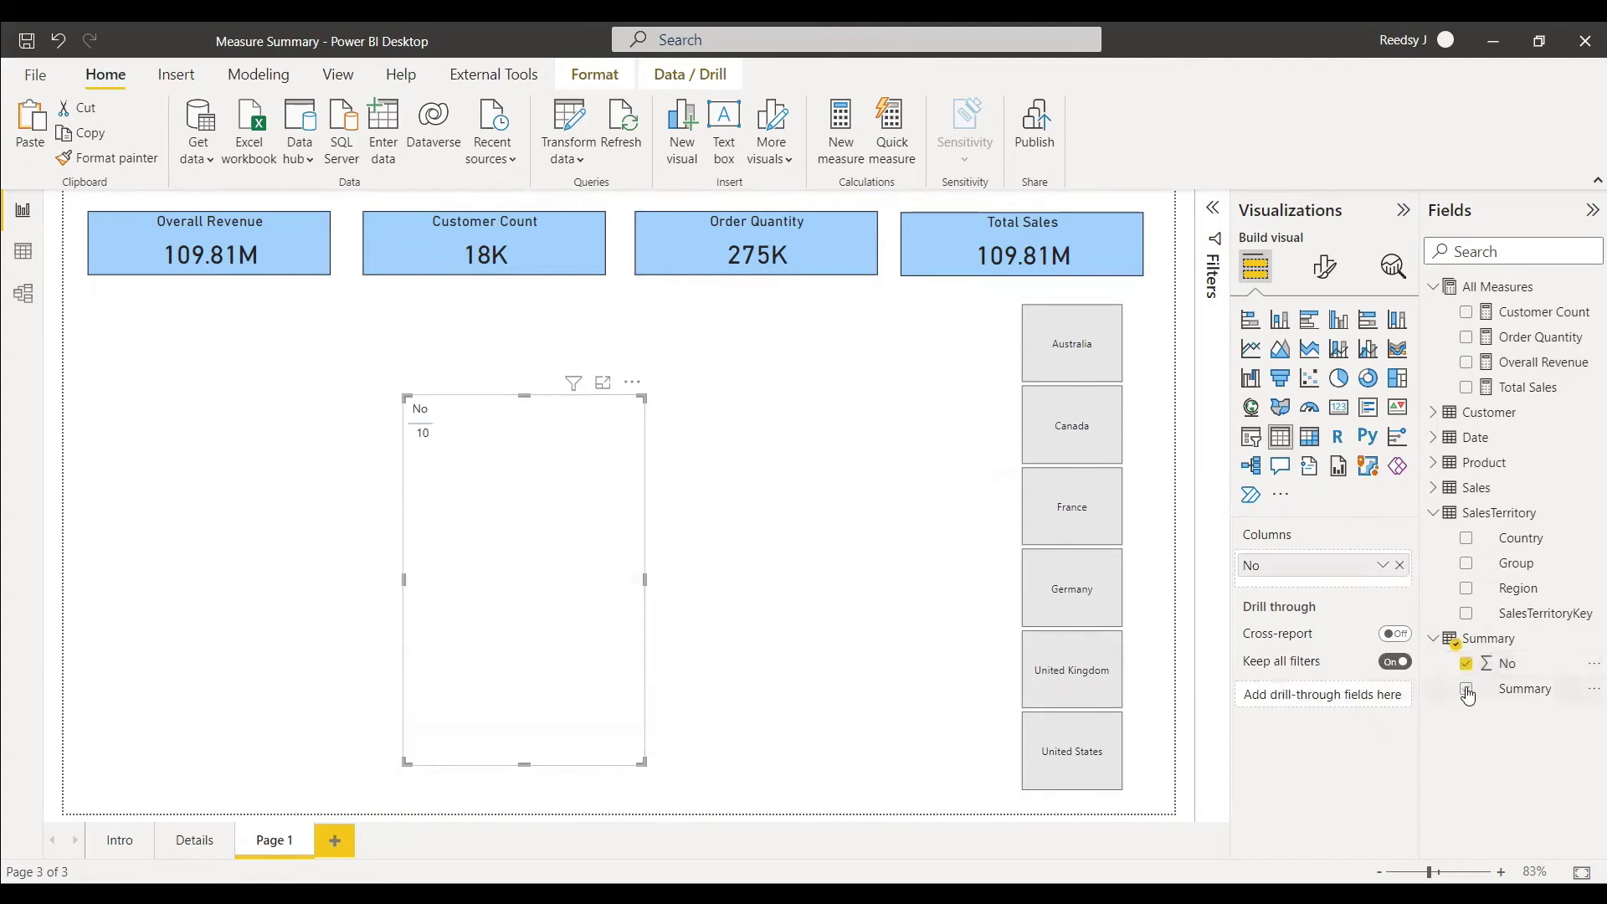
pyautogui.click(1465, 688)
pyautogui.click(1385, 567)
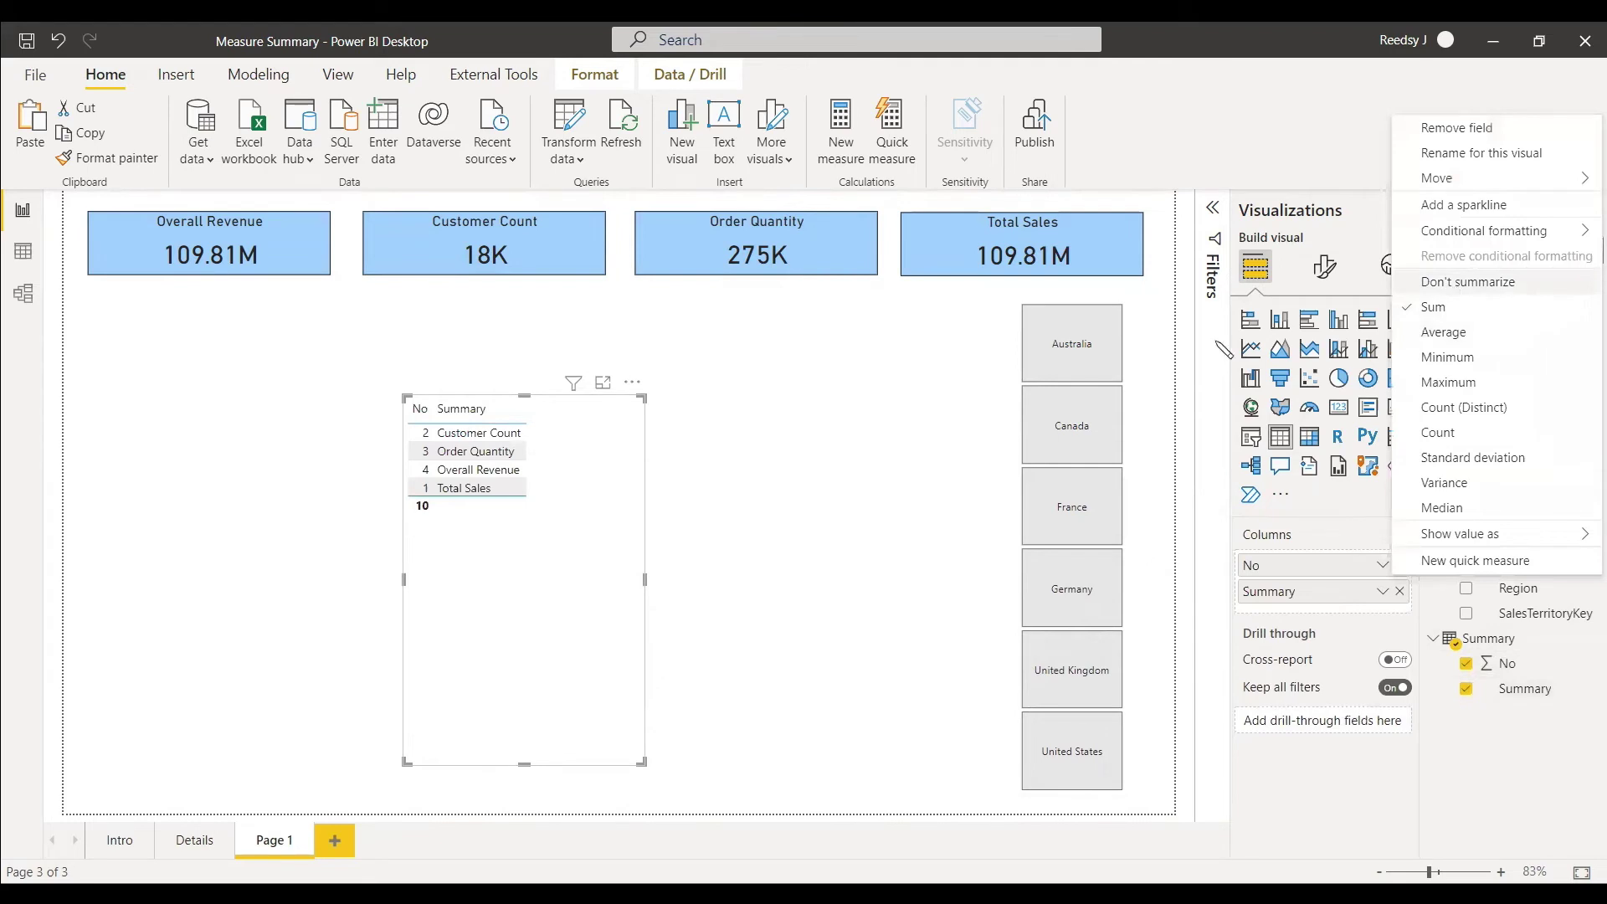
pyautogui.click(1452, 285)
pyautogui.moveTo(644, 579); pyautogui.dragTo(758, 579)
pyautogui.click(862, 604)
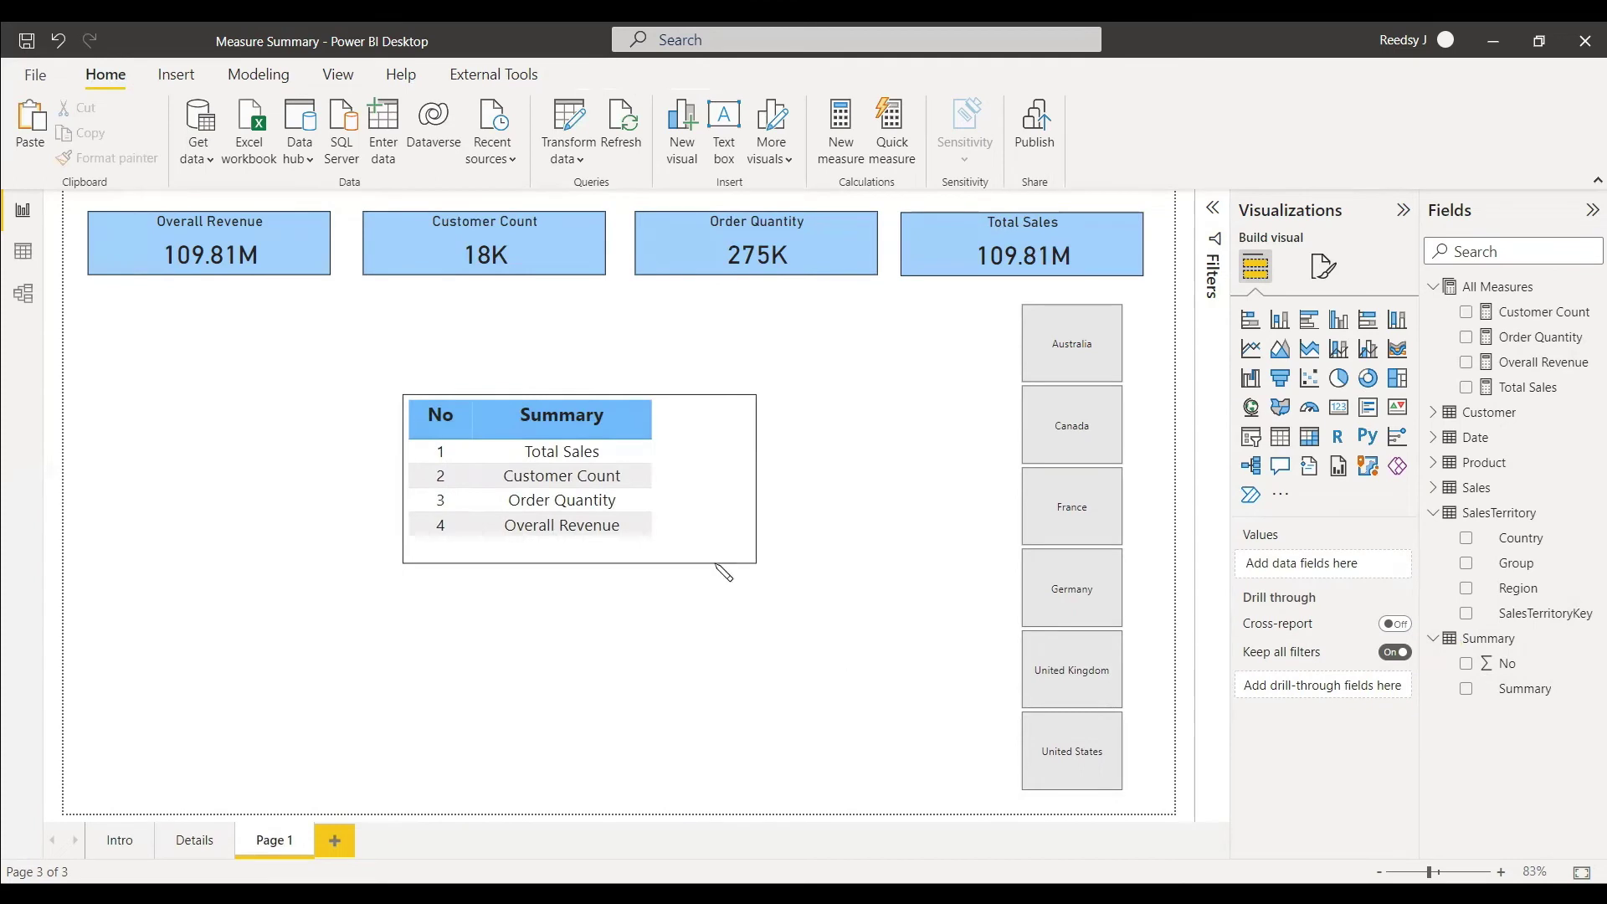
pyautogui.click(442, 419)
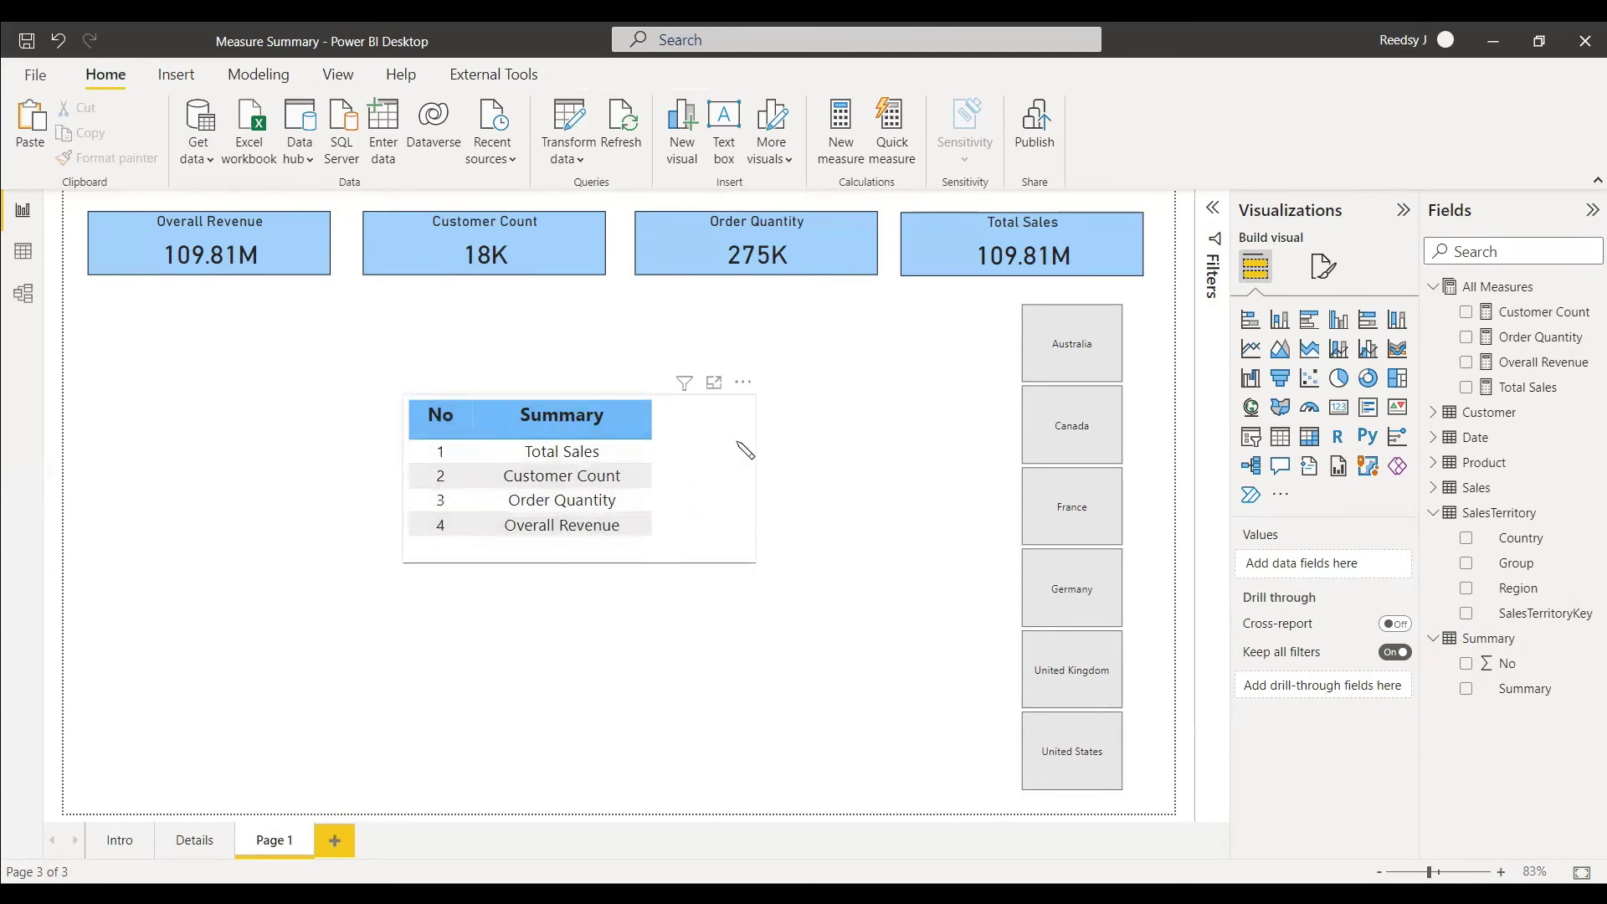
# Step: Widen the table further, add then remove Total Sales as a column, and start a new measure
pyautogui.click(706, 455)
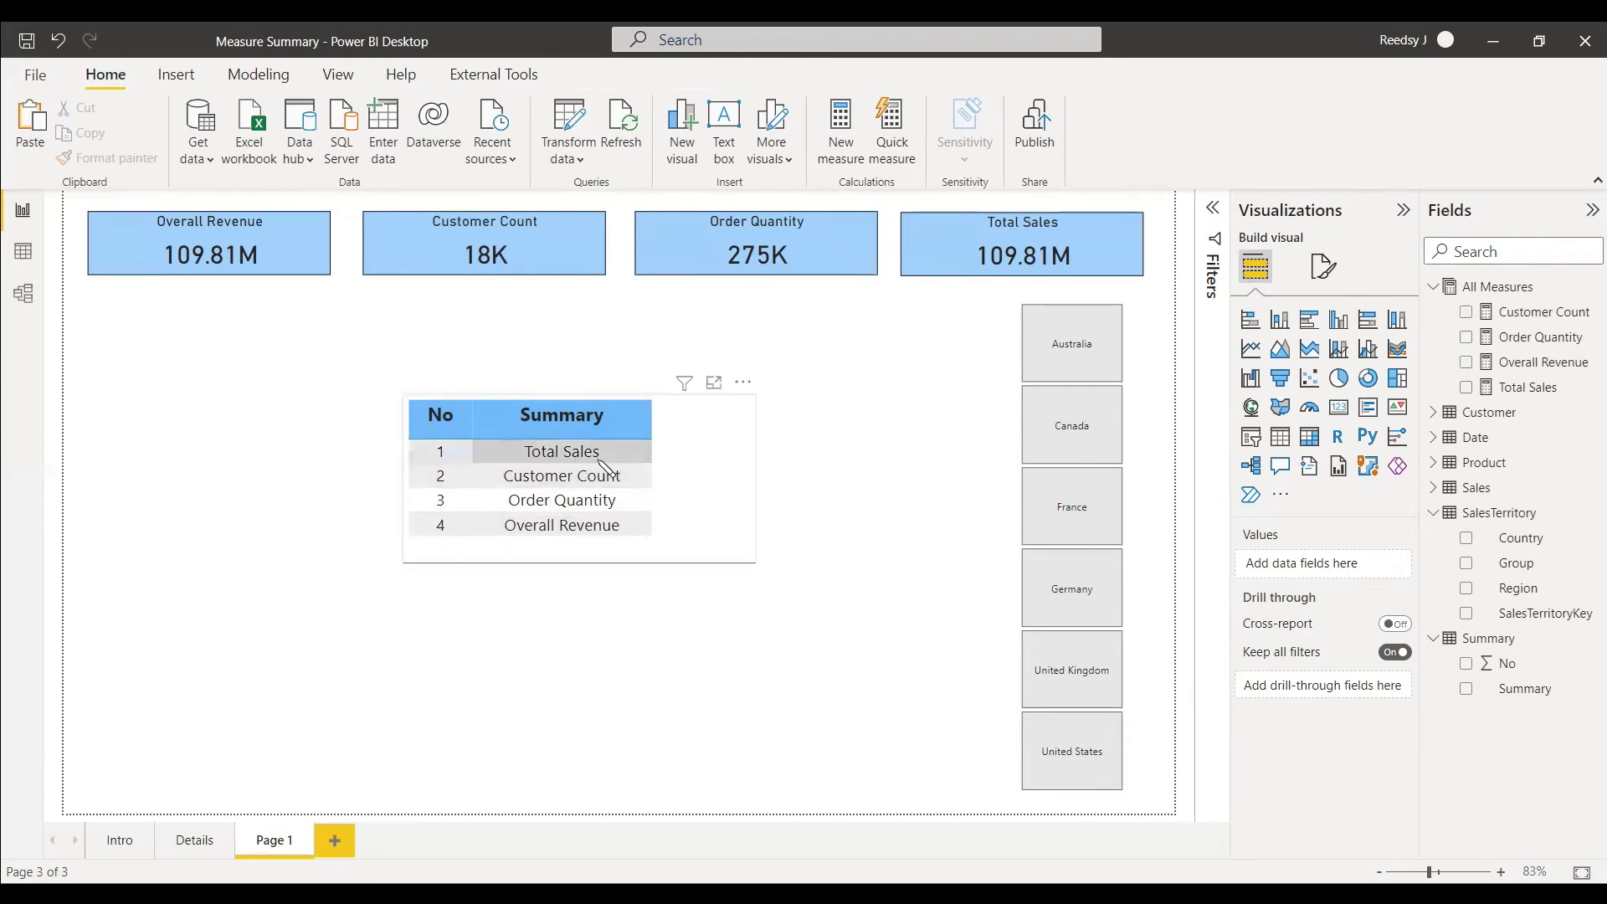
pyautogui.click(730, 501)
pyautogui.moveTo(757, 479); pyautogui.dragTo(827, 481)
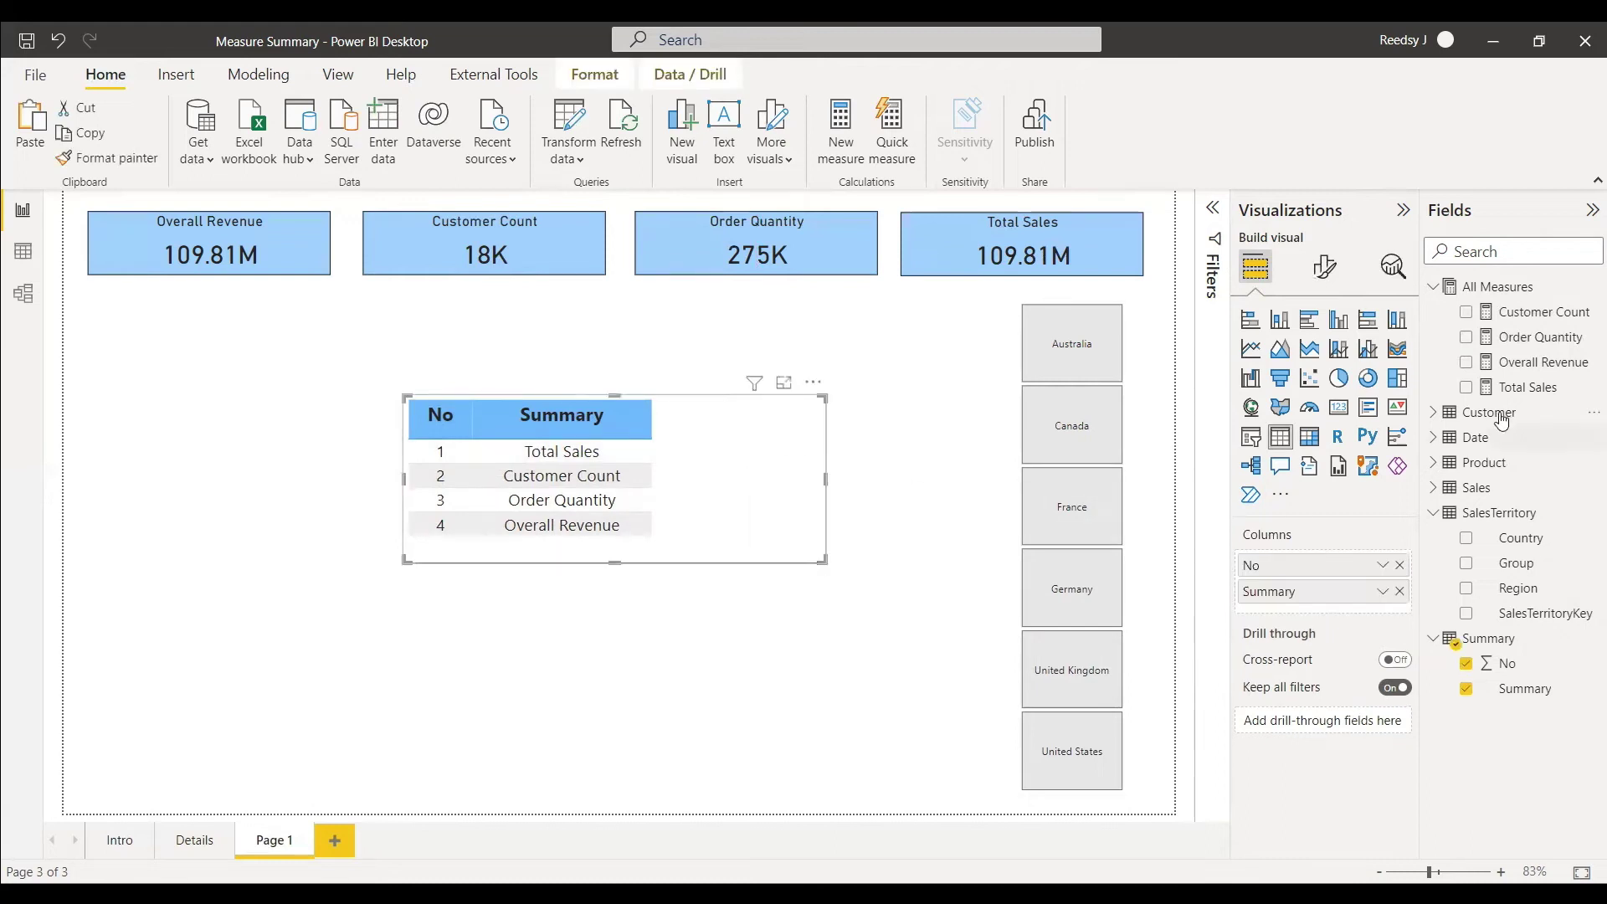
pyautogui.moveTo(1528, 387); pyautogui.dragTo(720, 463)
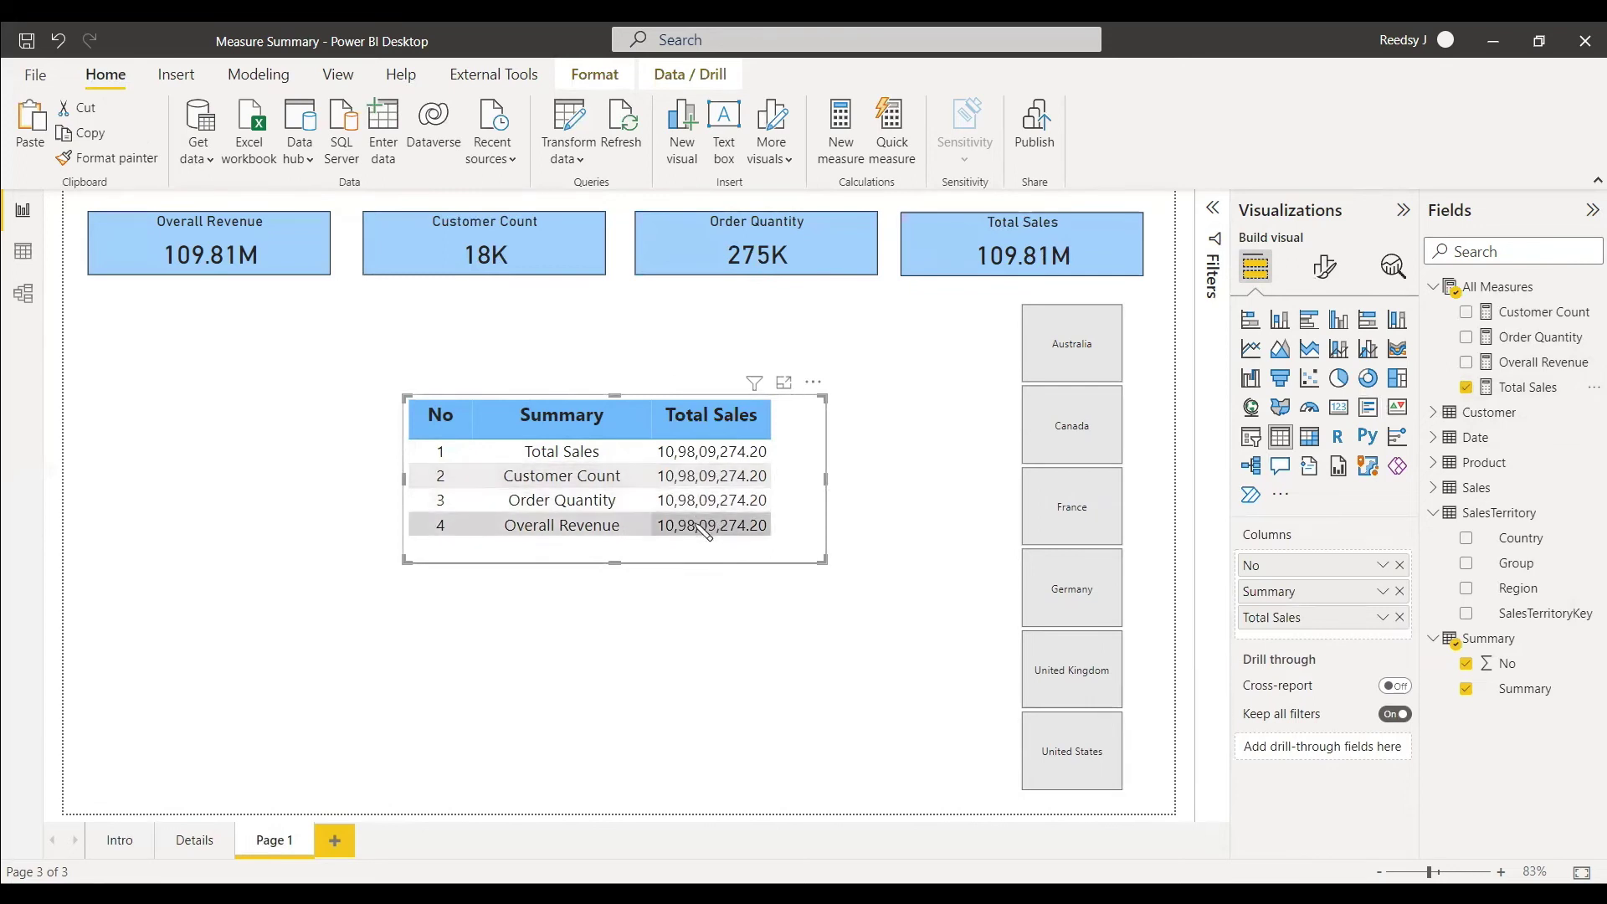
pyautogui.click(1465, 388)
pyautogui.click(840, 133)
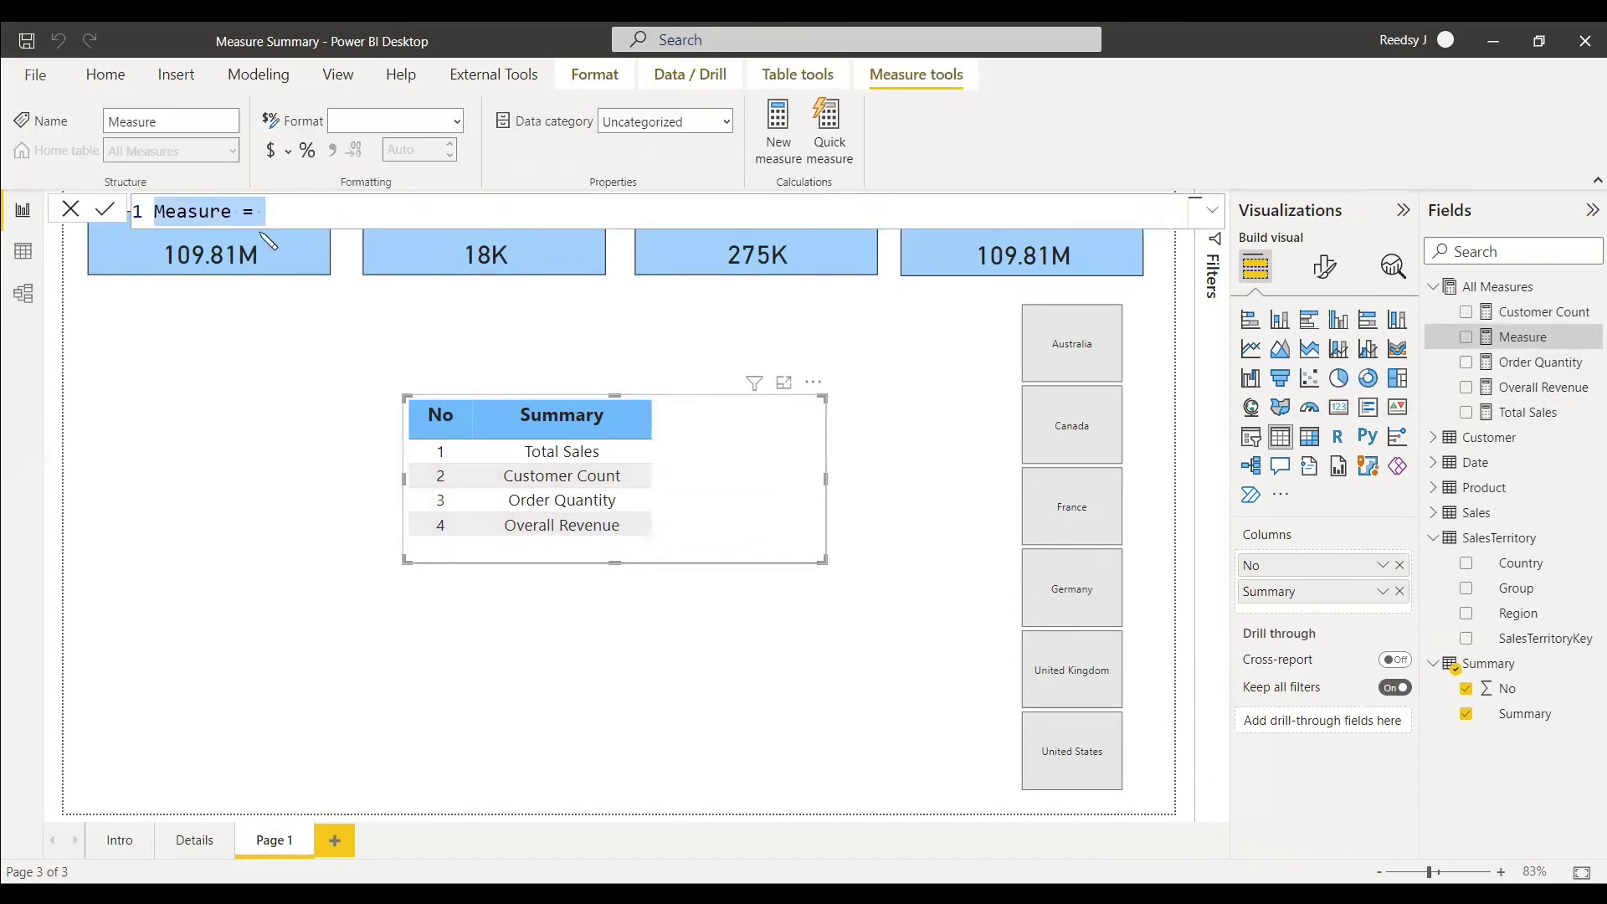
# Step: Name the new measure 'Details =' and sort the table by its Summary column
pyautogui.write('Details =')
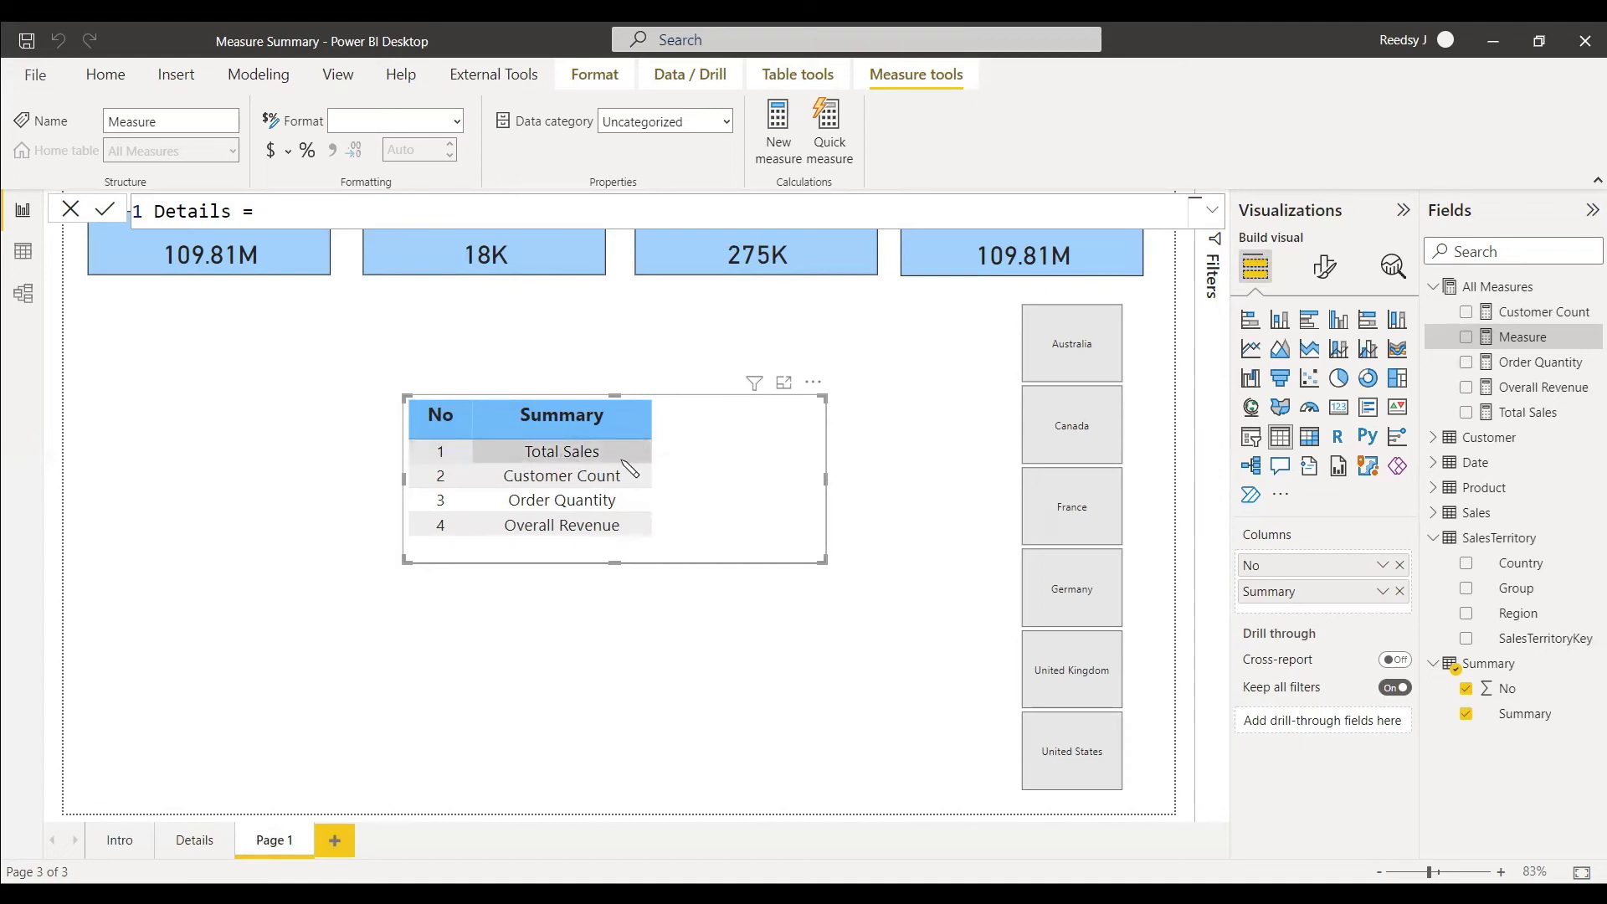
pyautogui.click(596, 419)
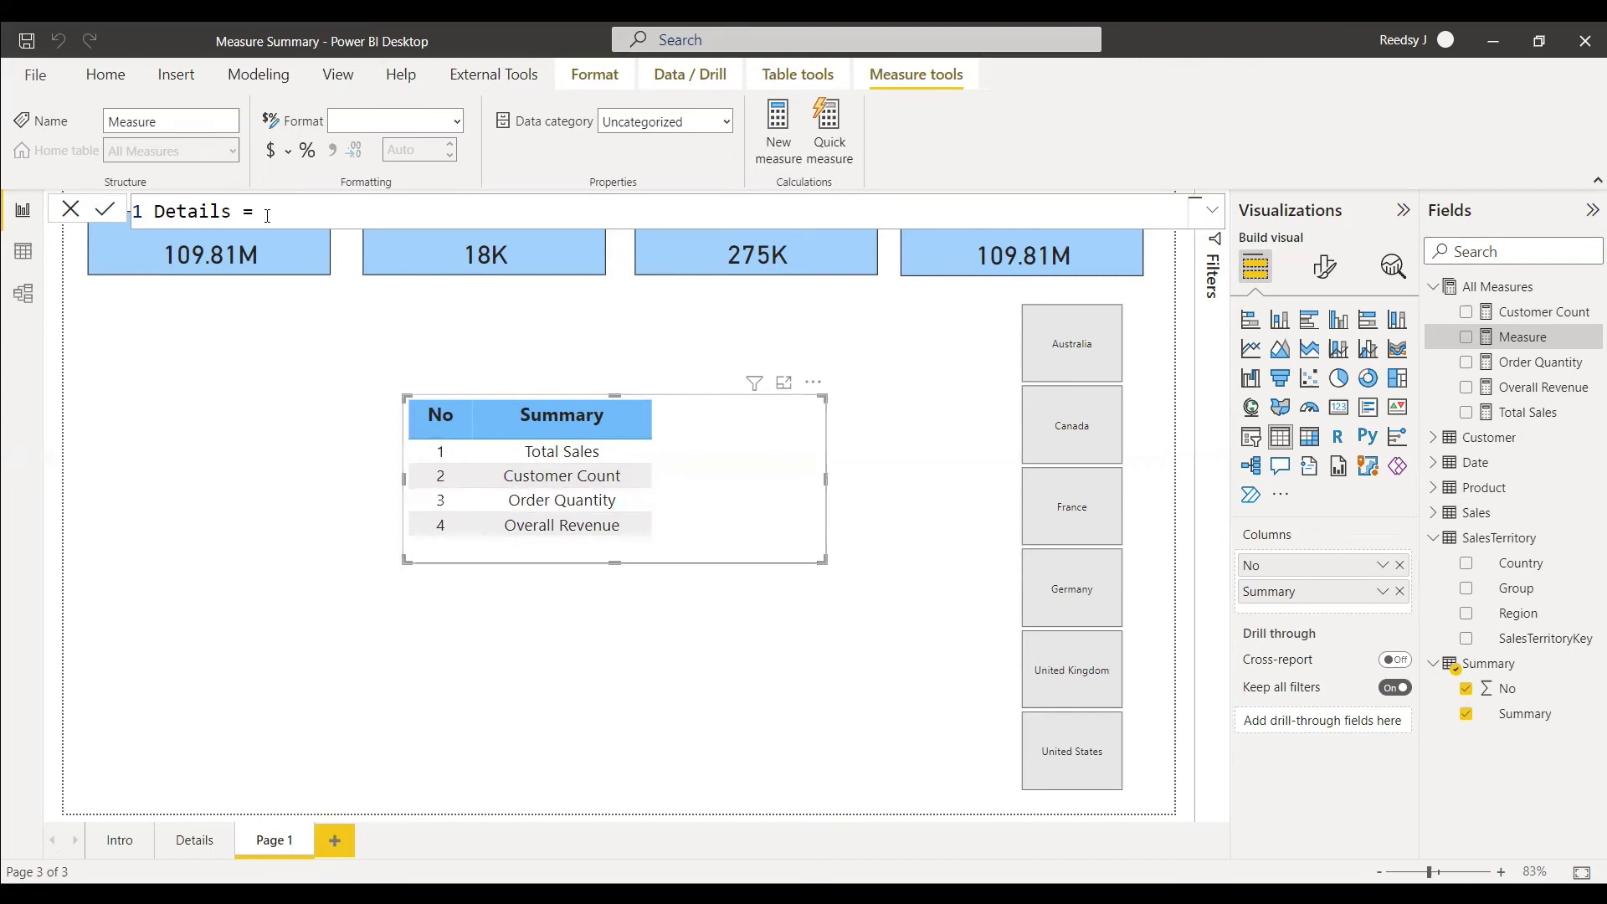
# Step: Begin the Details formula with SWITCH(SELECTEDVALUE(Summary[No]), using autocomplete
pyautogui.write('SW')
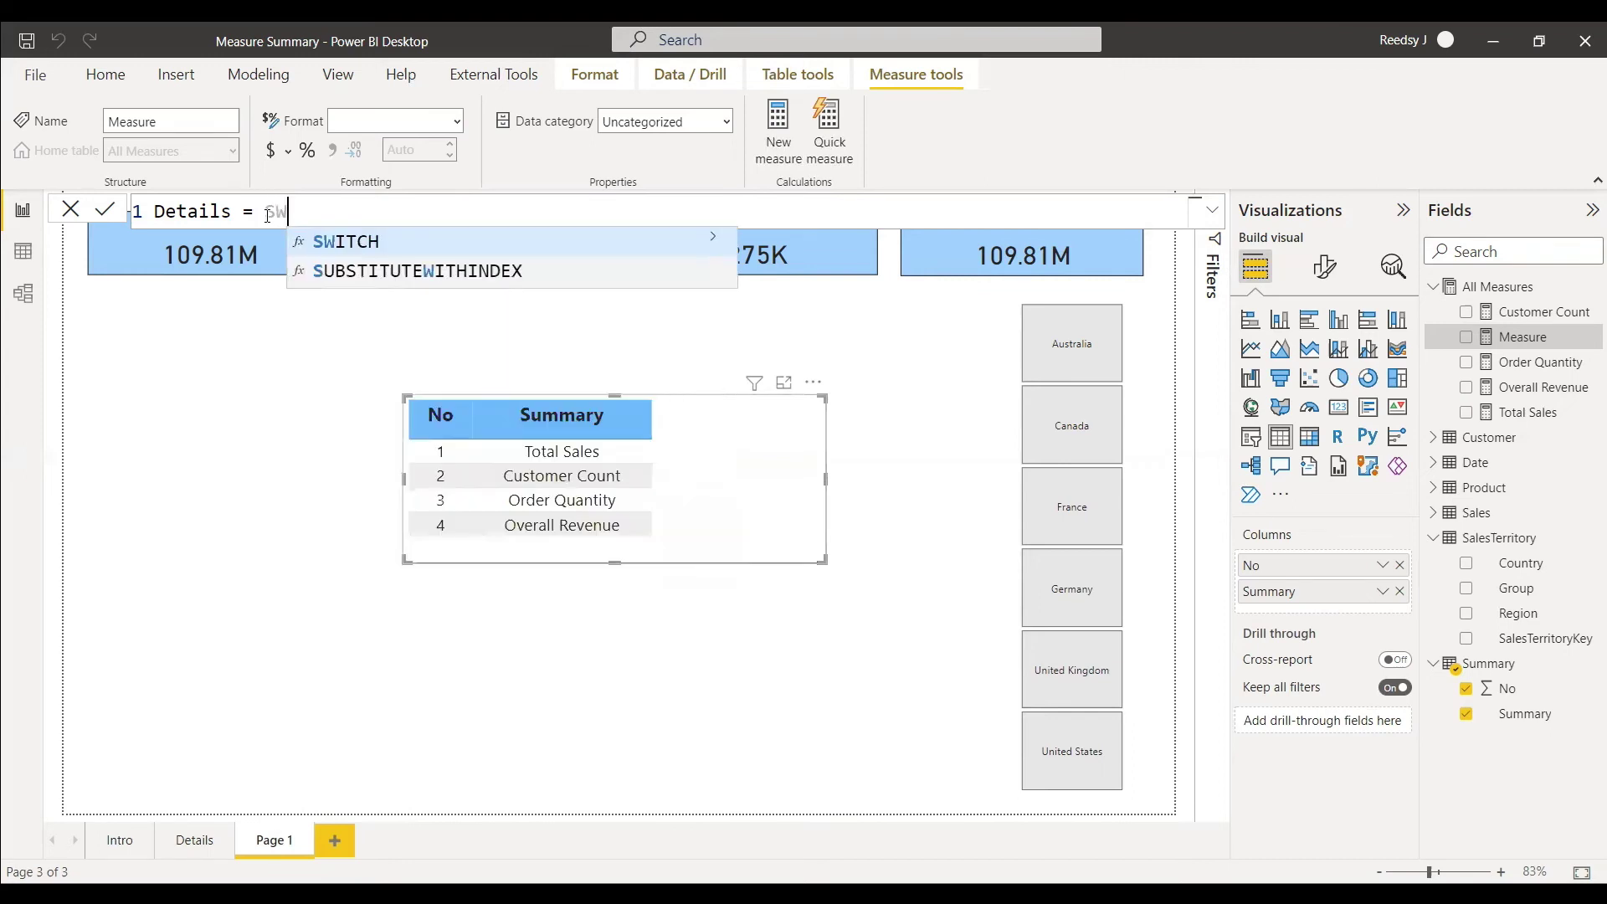
pyautogui.press('Tab')
pyautogui.write('sele')
pyautogui.press('Down')
pyautogui.press('Tab')
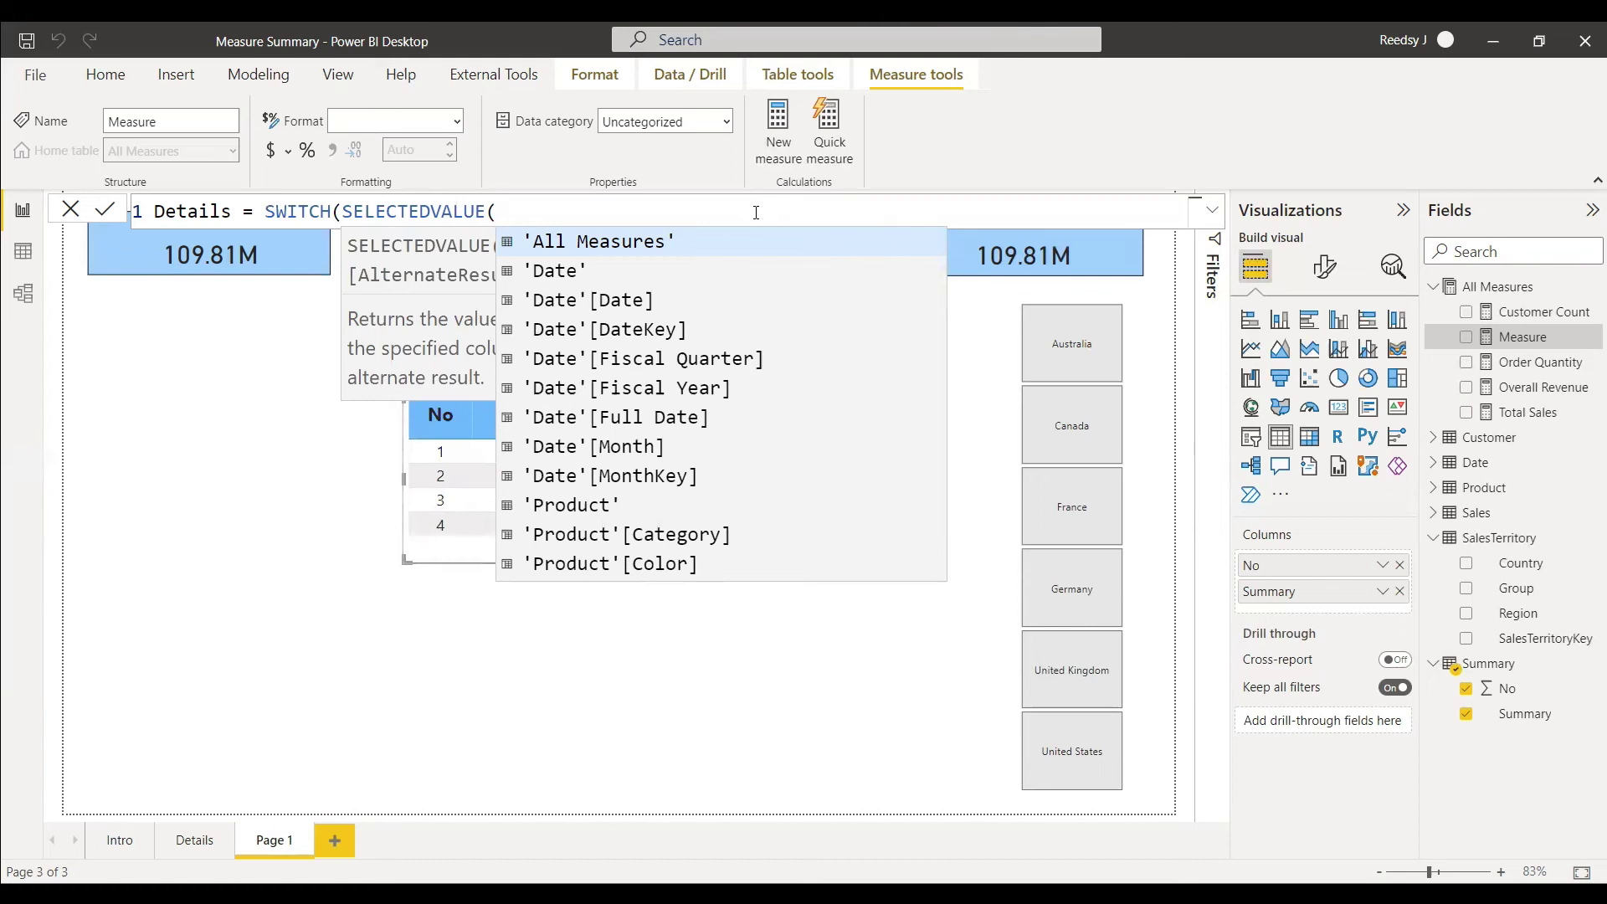
pyautogui.write('Summ')
pyautogui.press('Down')
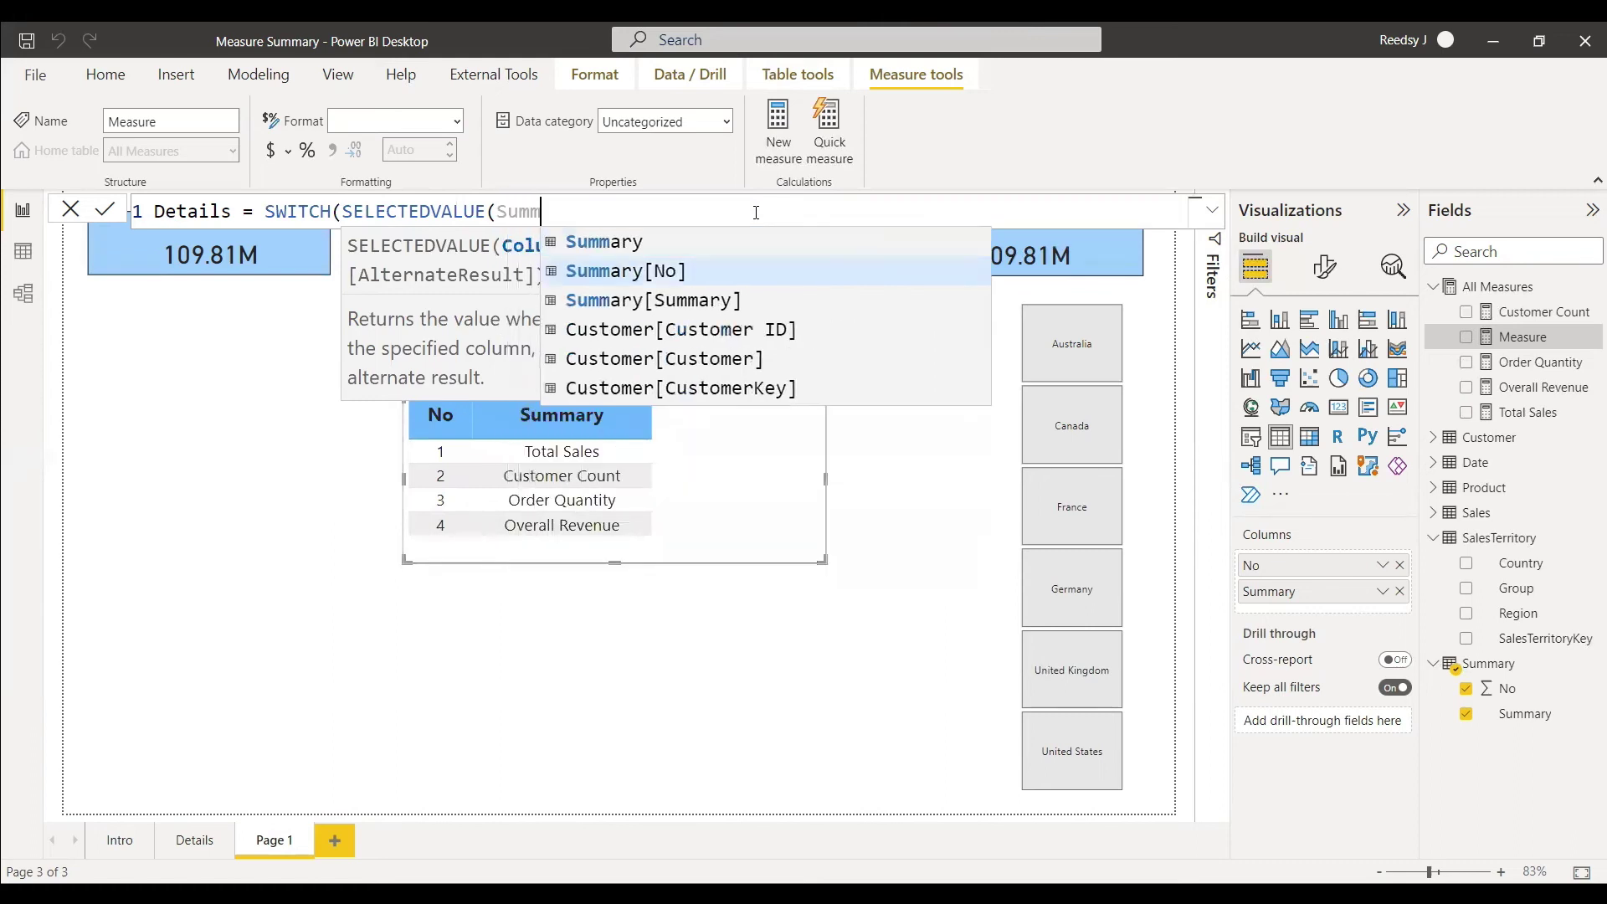
pyautogui.press('Tab')
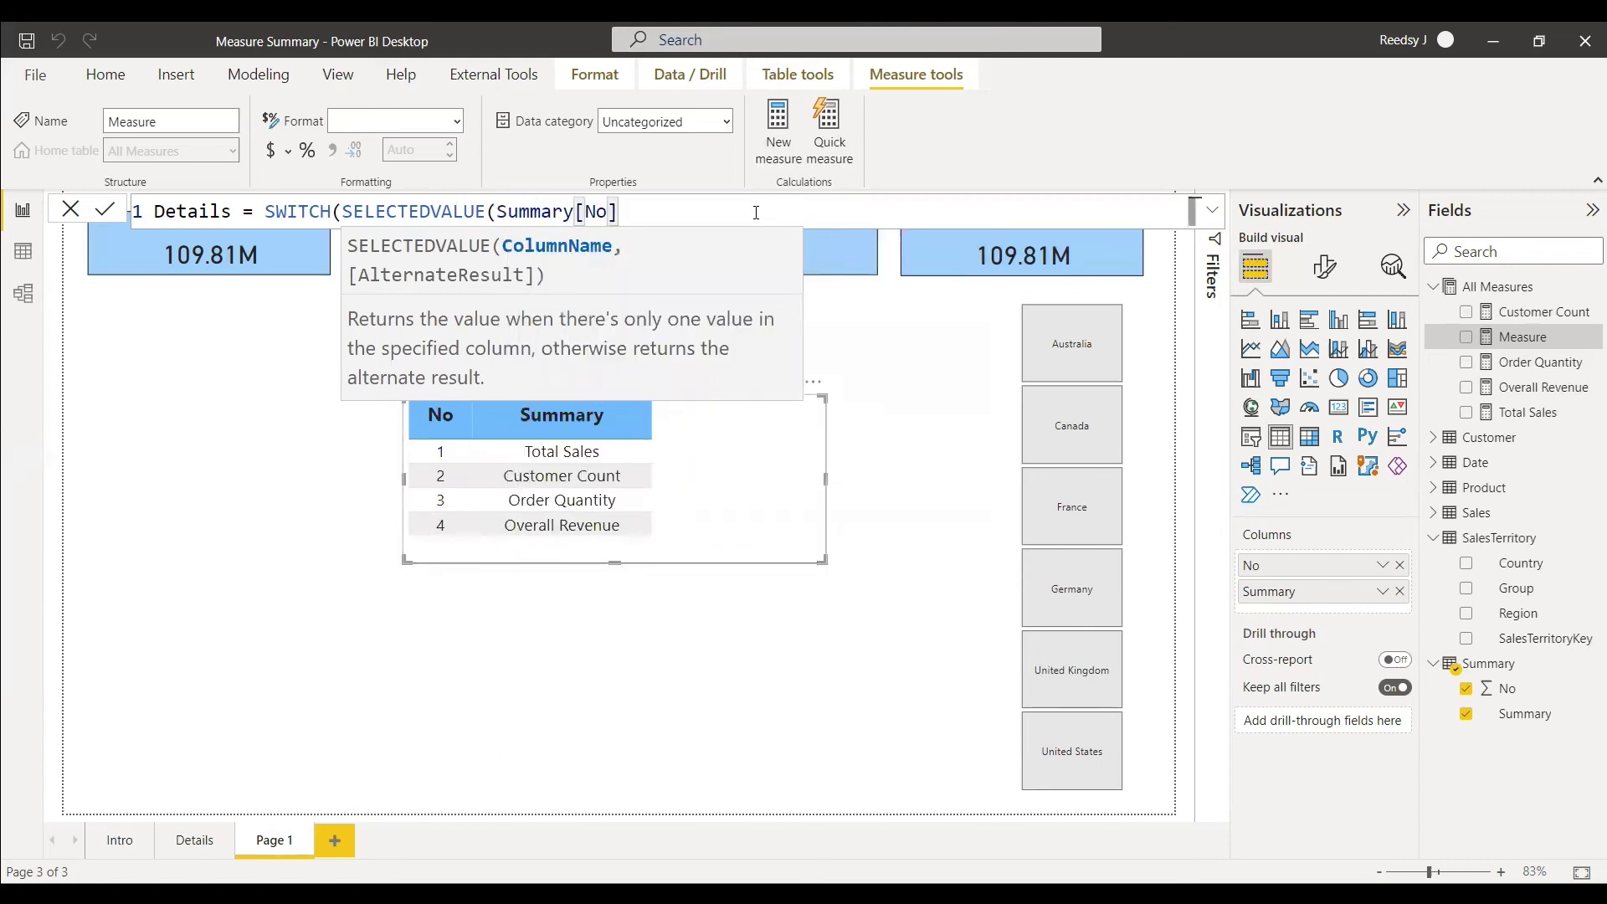
pyautogui.write('),')
# Step: Add cases 1 Total Sales, 2 Customer Count, 3 Order Quantity, 4 Overall Revenue, and commit the formula
pyautogui.hotkey('shift', 'Return')
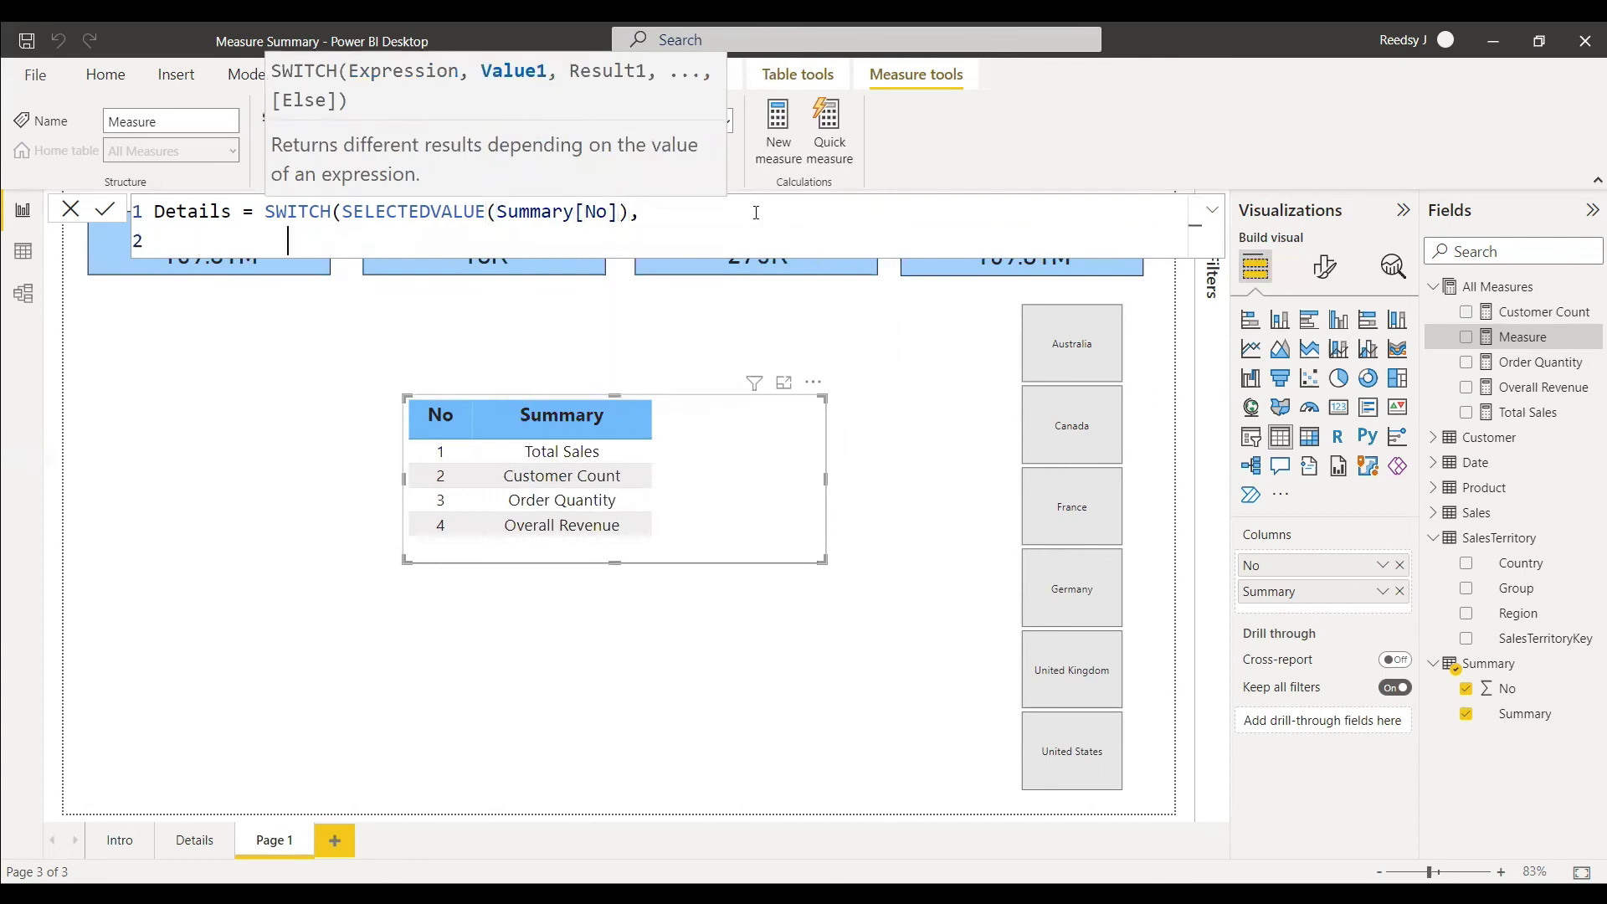
pyautogui.press('Tab')
pyautogui.press('Tab')
pyautogui.press('Tab')
pyautogui.write('1, [Total Sales],')
pyautogui.hotkey('shift', 'Return')
pyautogui.write('2, ')
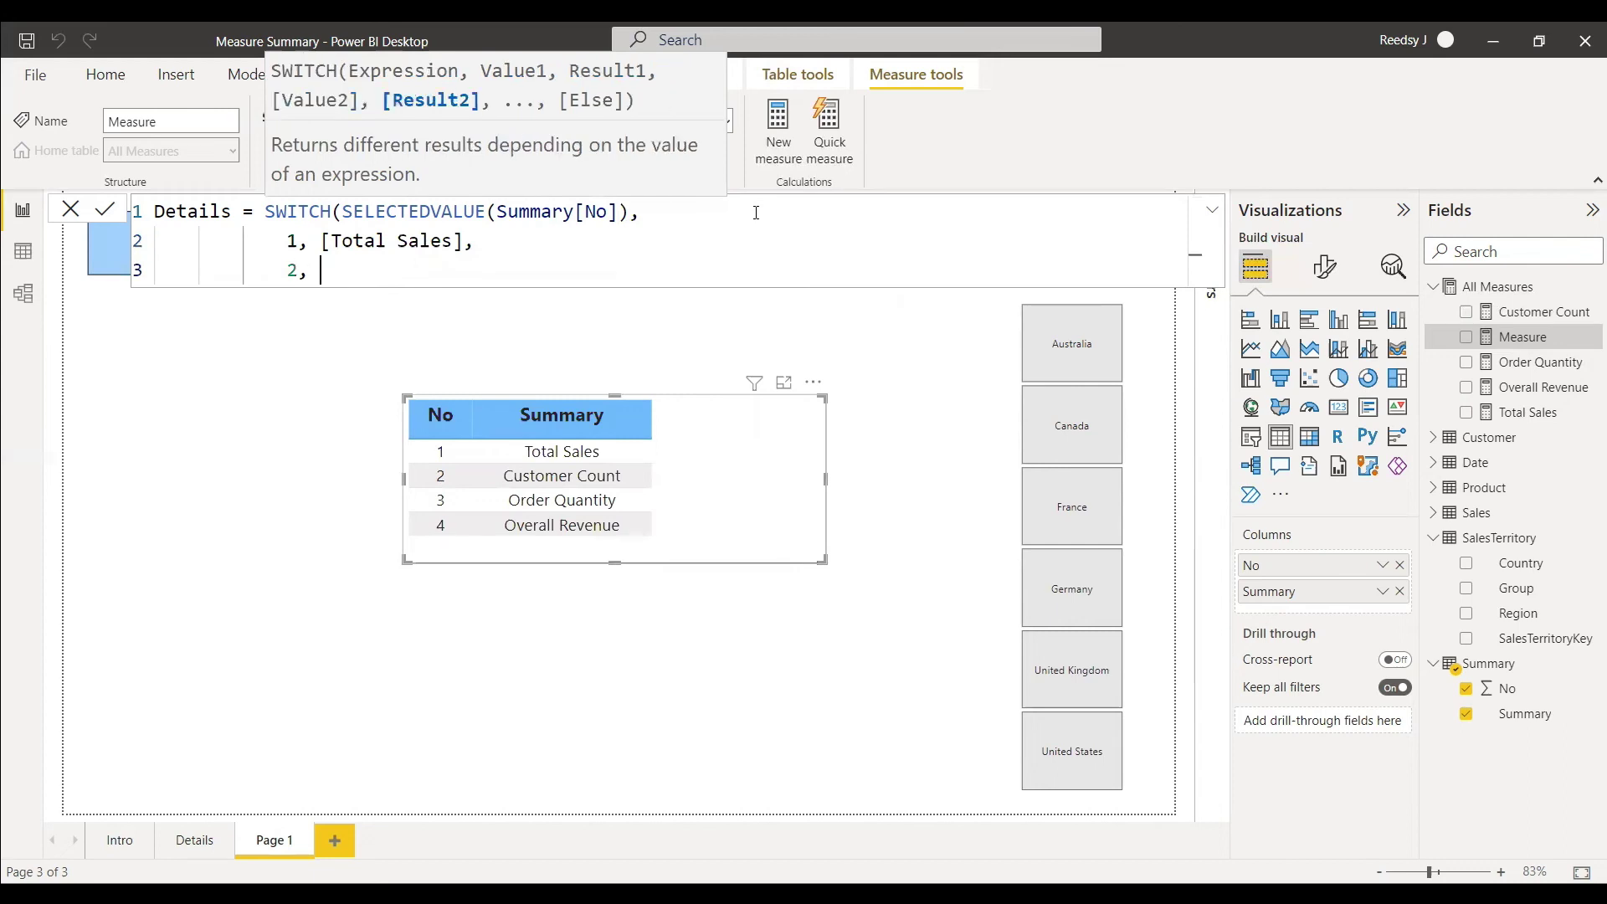
pyautogui.write('[Customer Count]')
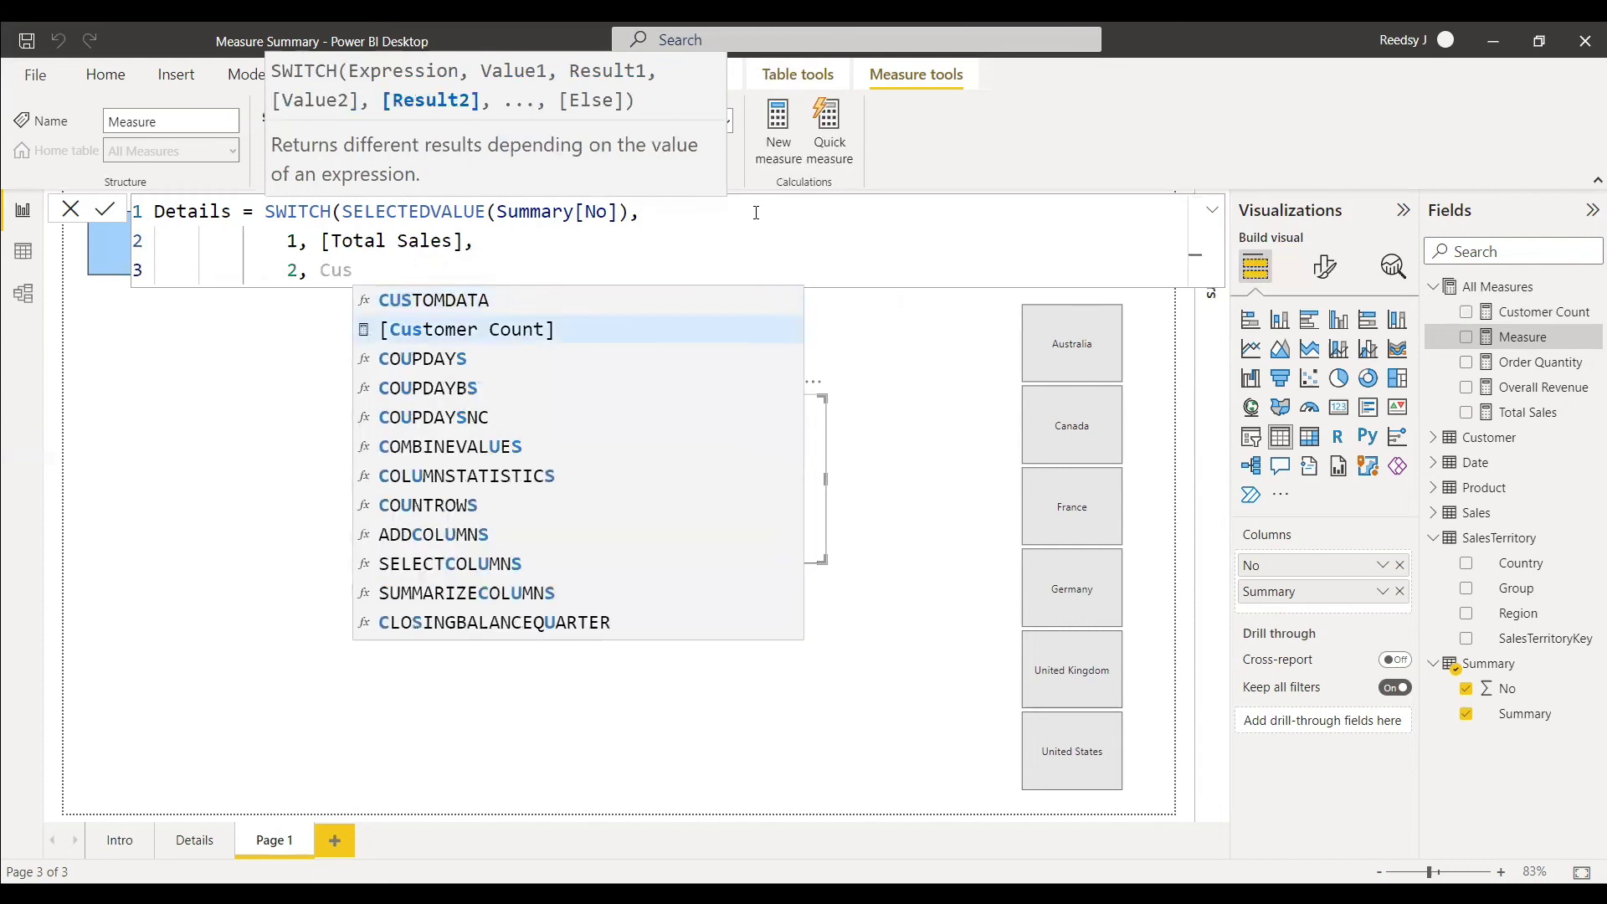
pyautogui.write(',')
pyautogui.hotkey('shift', 'Return')
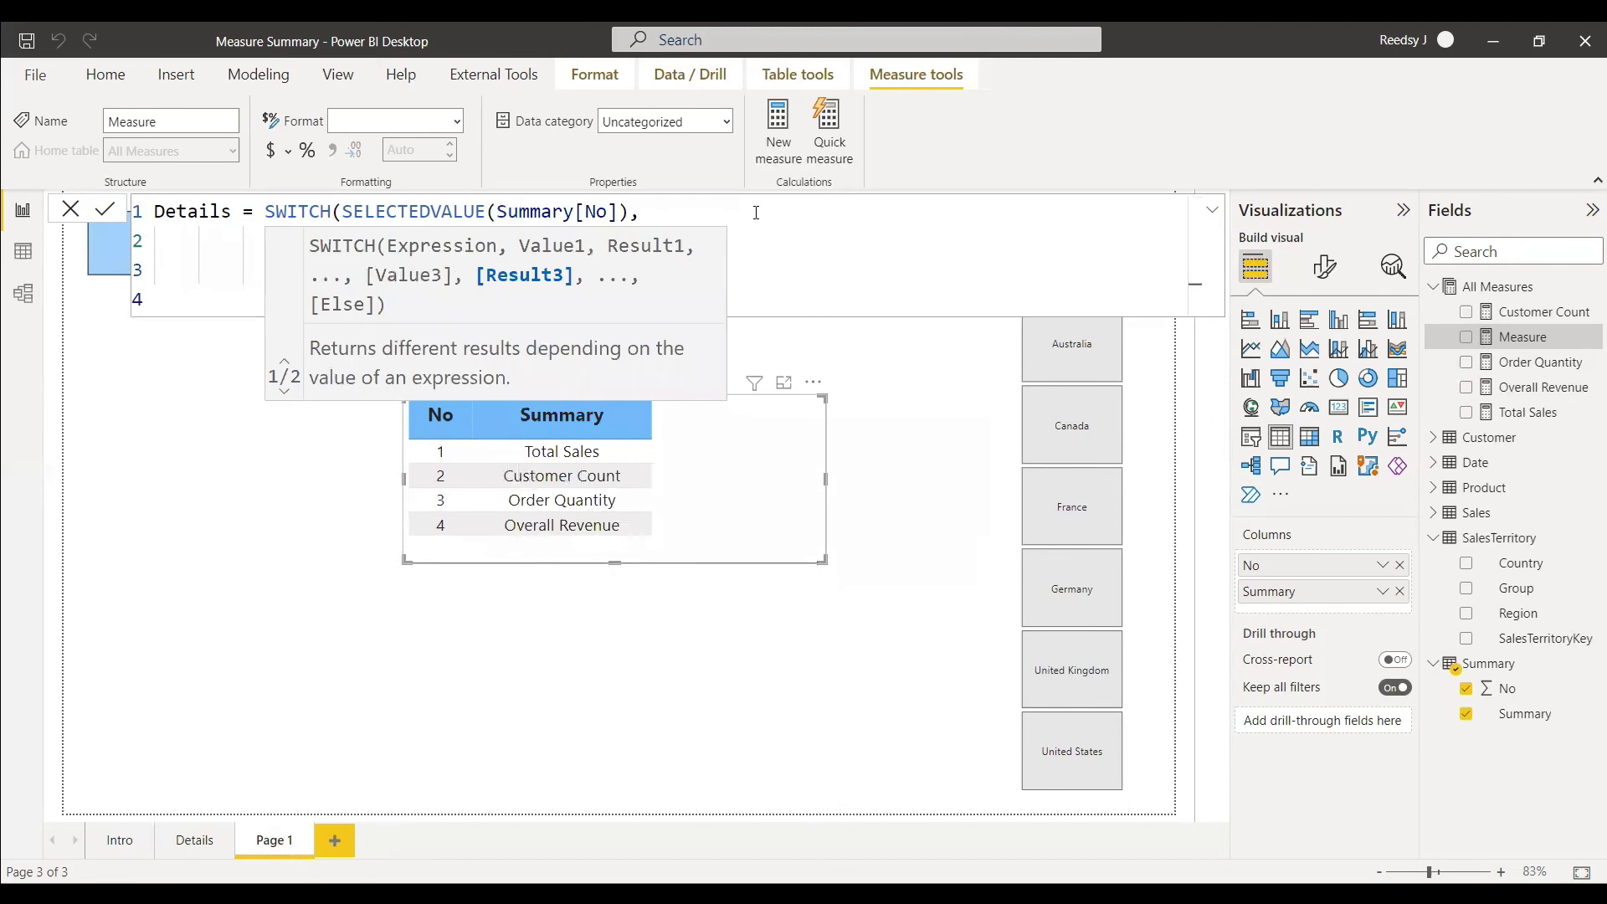
pyautogui.write('3, ')
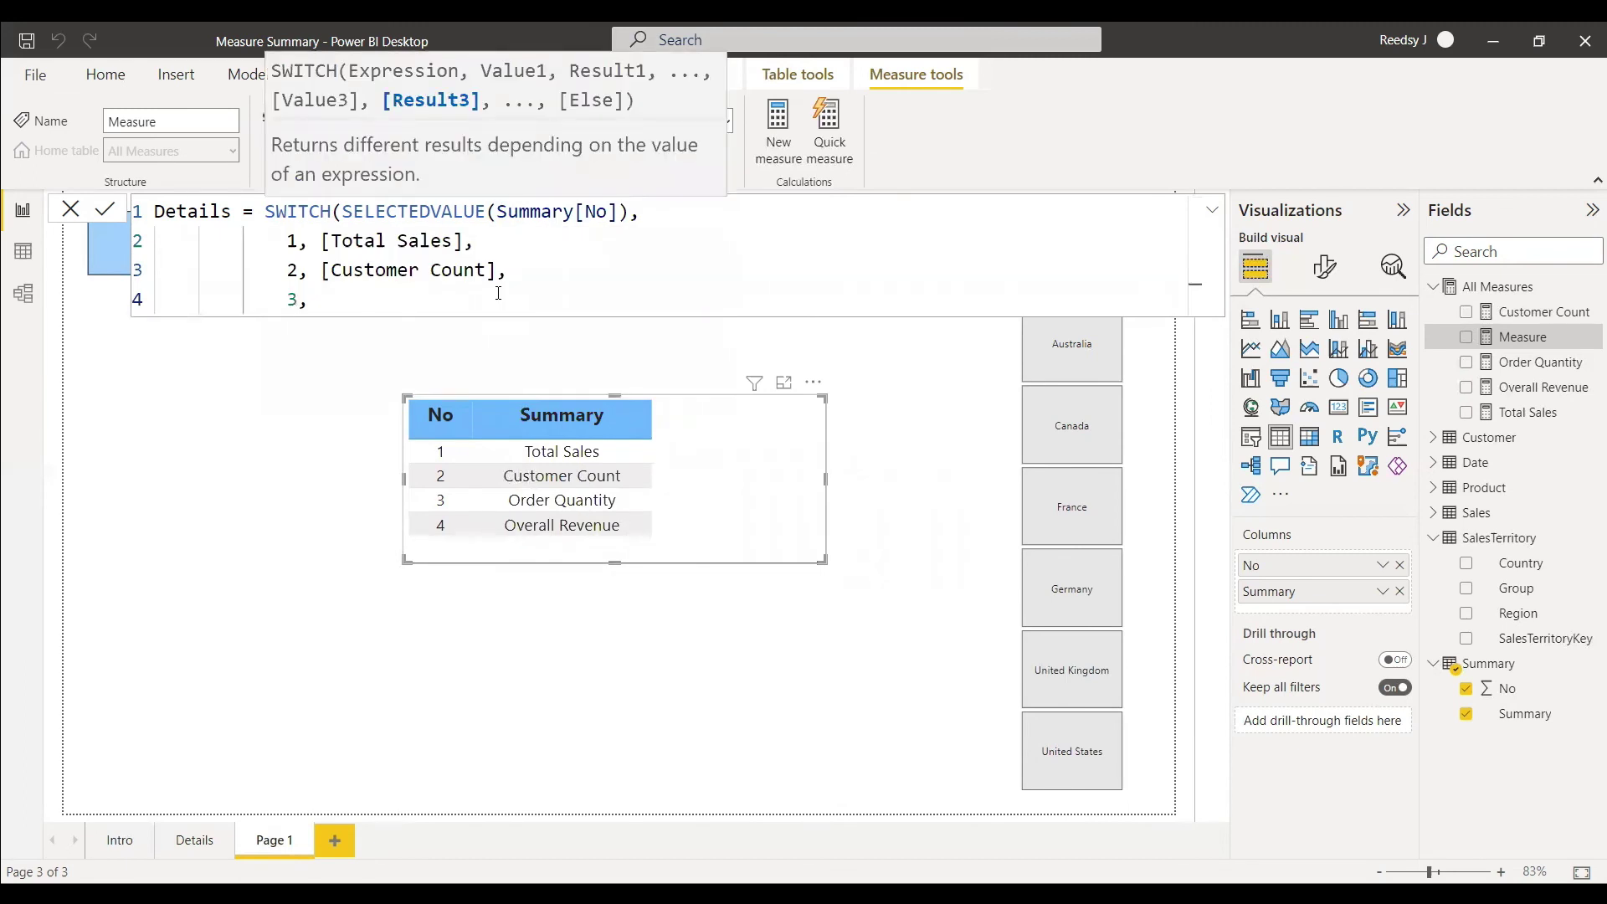
pyautogui.write('[Order Quantity],')
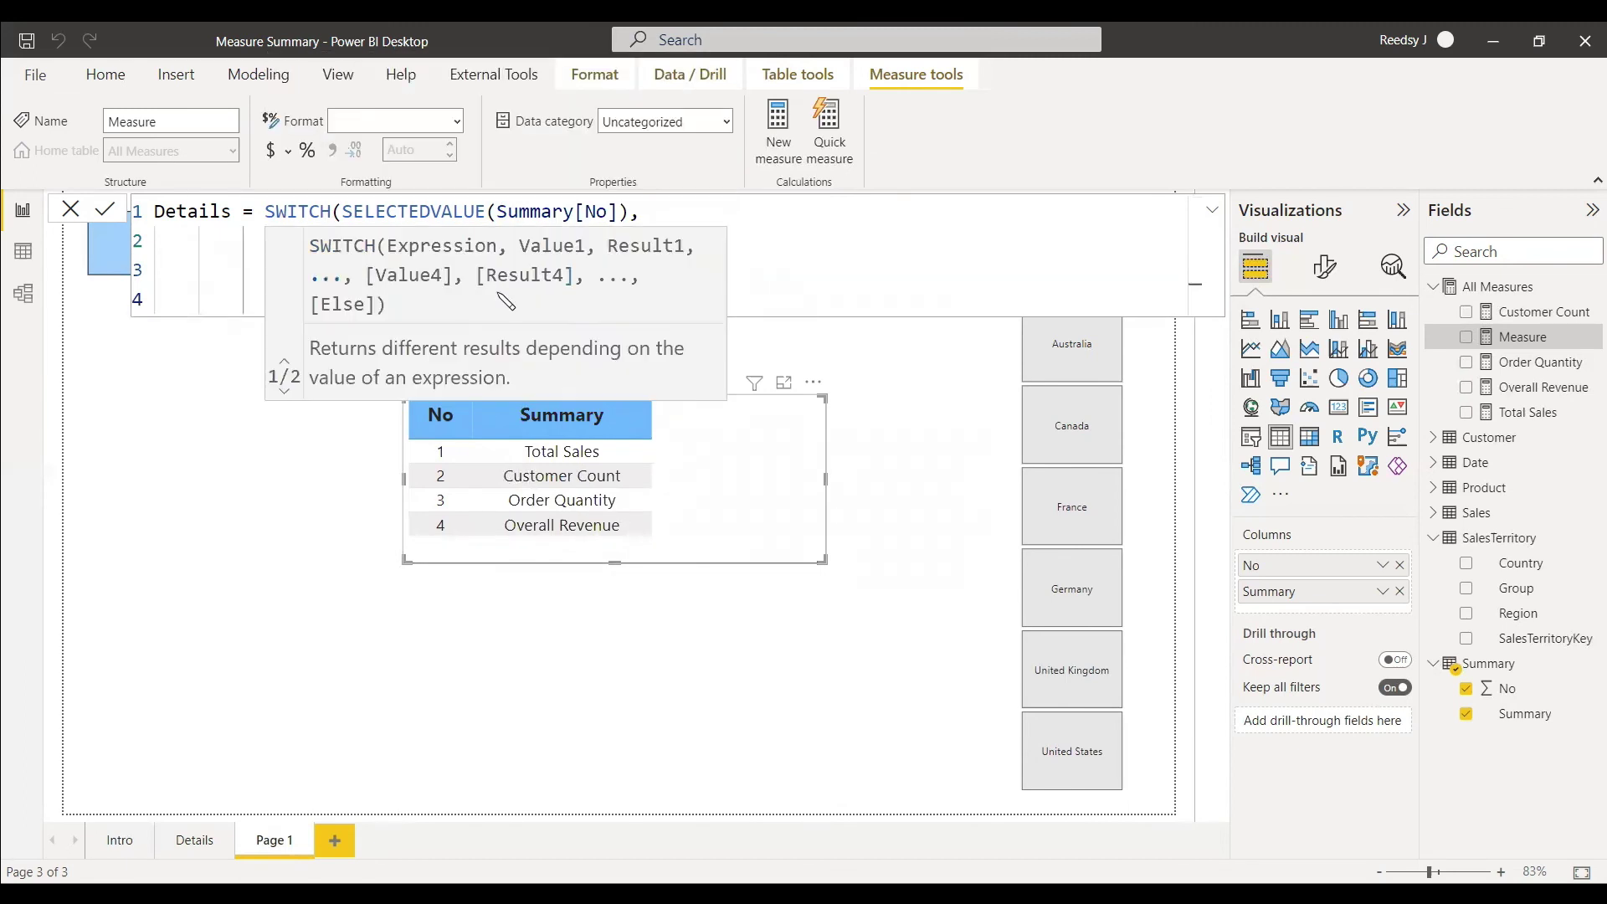
pyautogui.hotkey('shift', 'Return')
pyautogui.write('4, ')
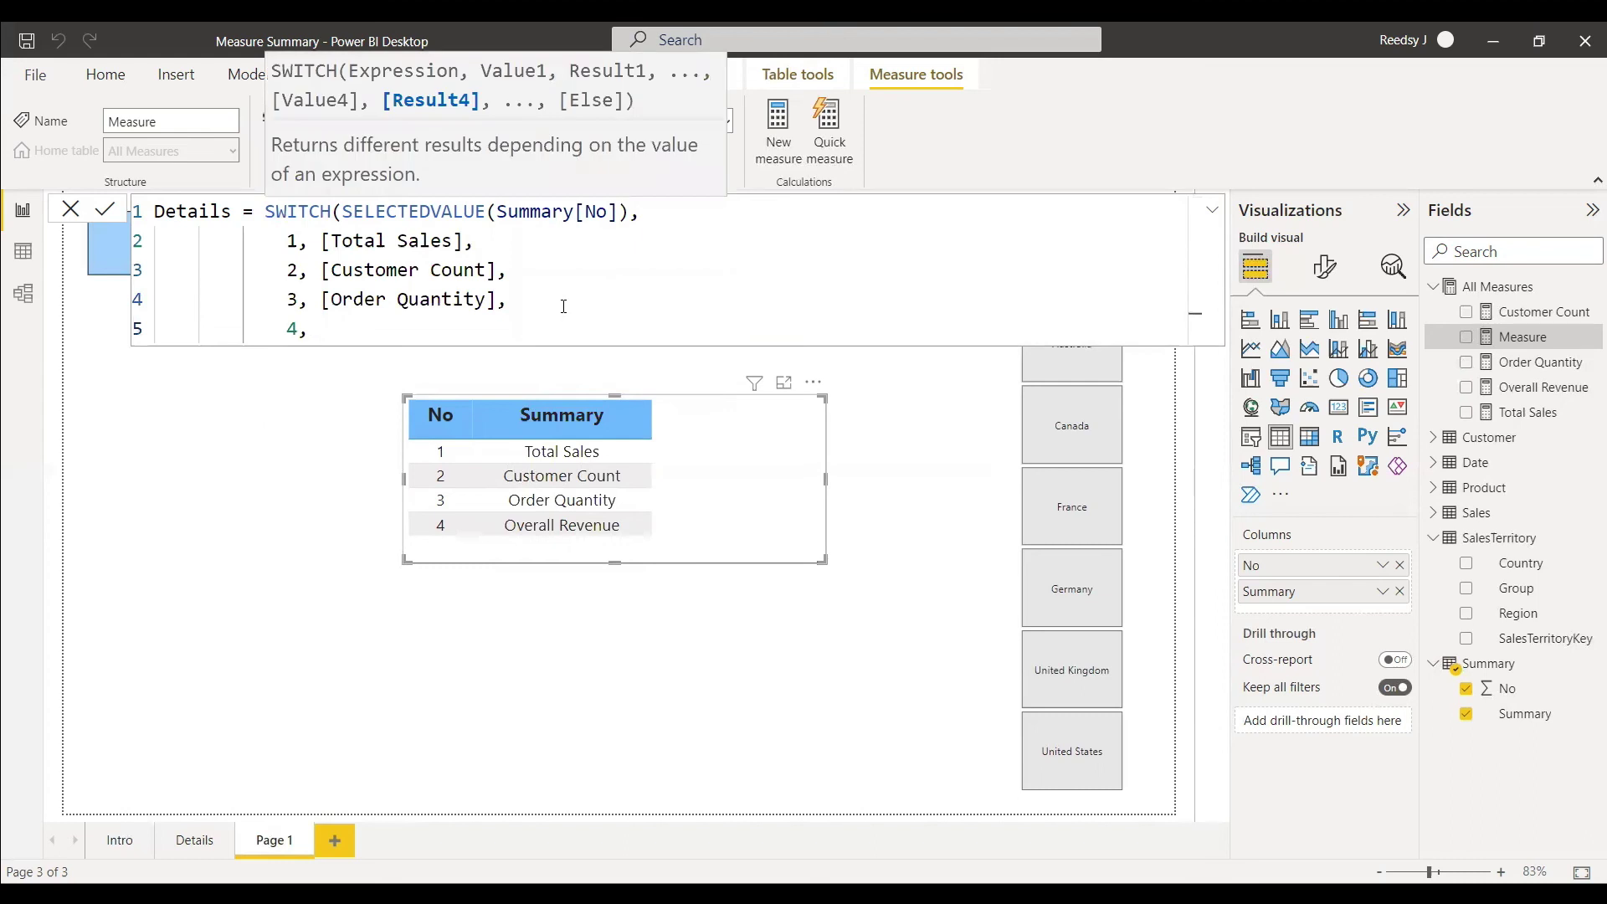
pyautogui.write('Over')
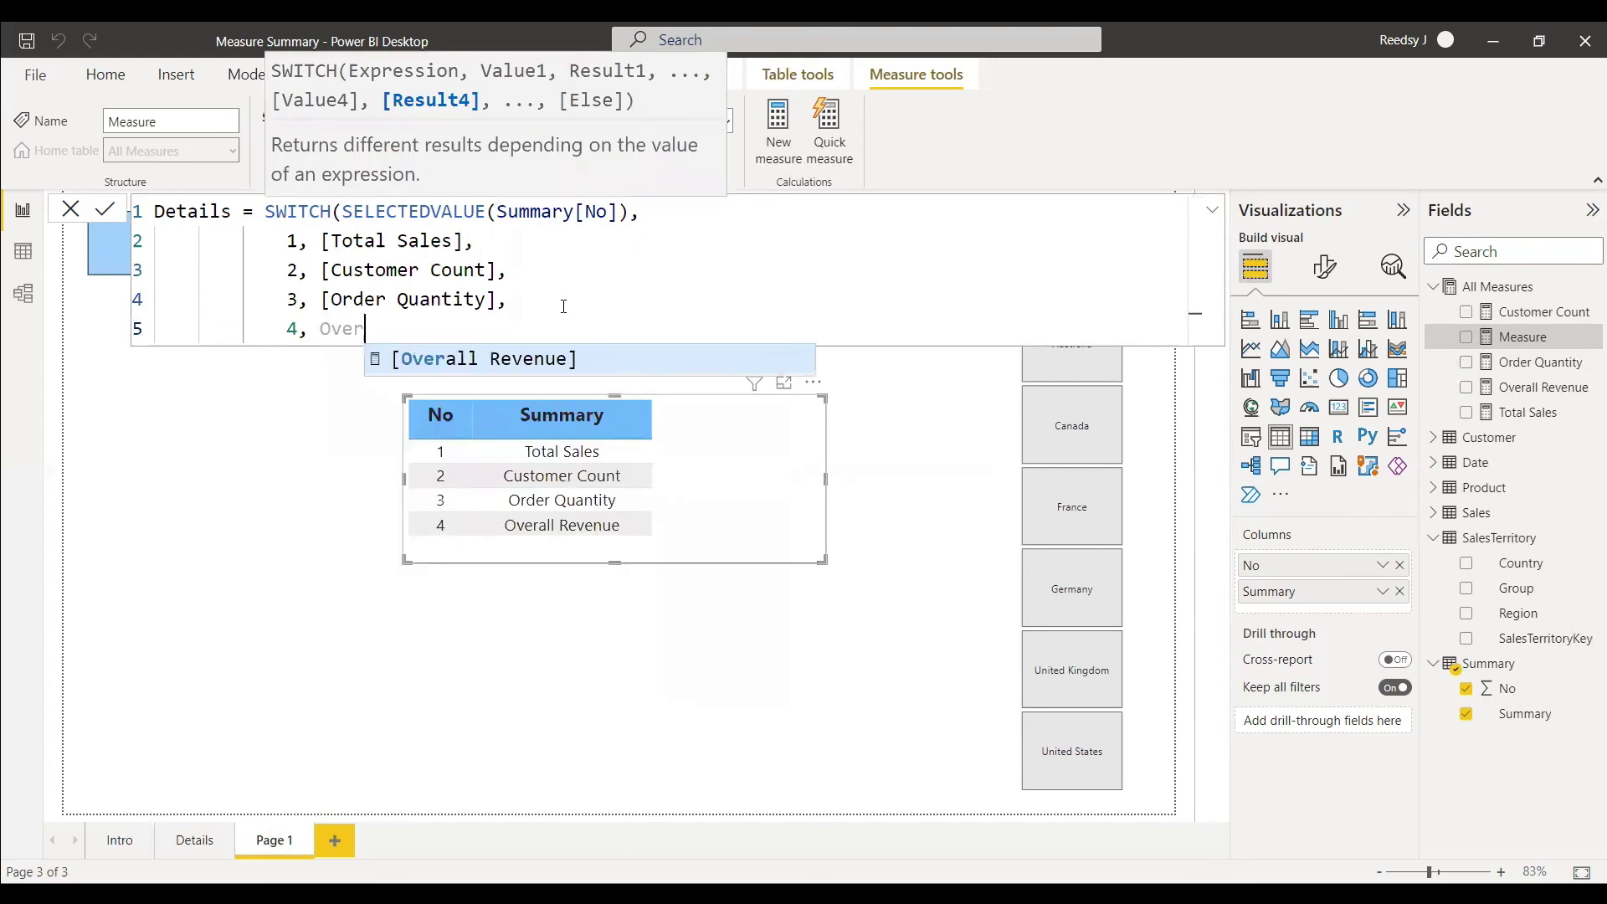
pyautogui.press('Tab')
pyautogui.write(')')
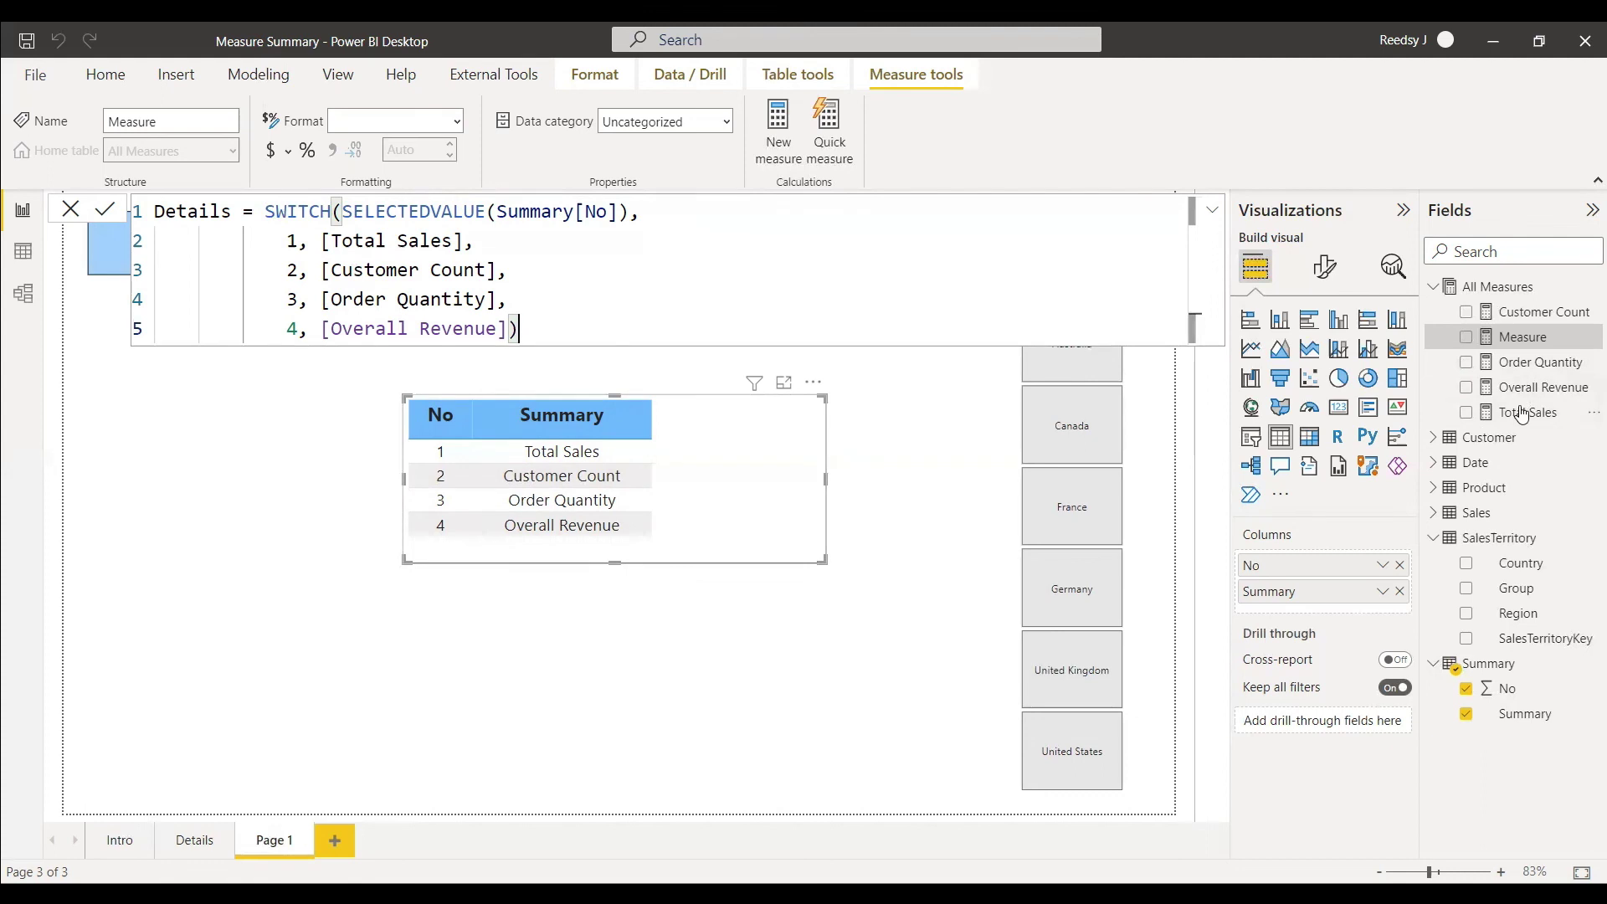
pyautogui.click(107, 210)
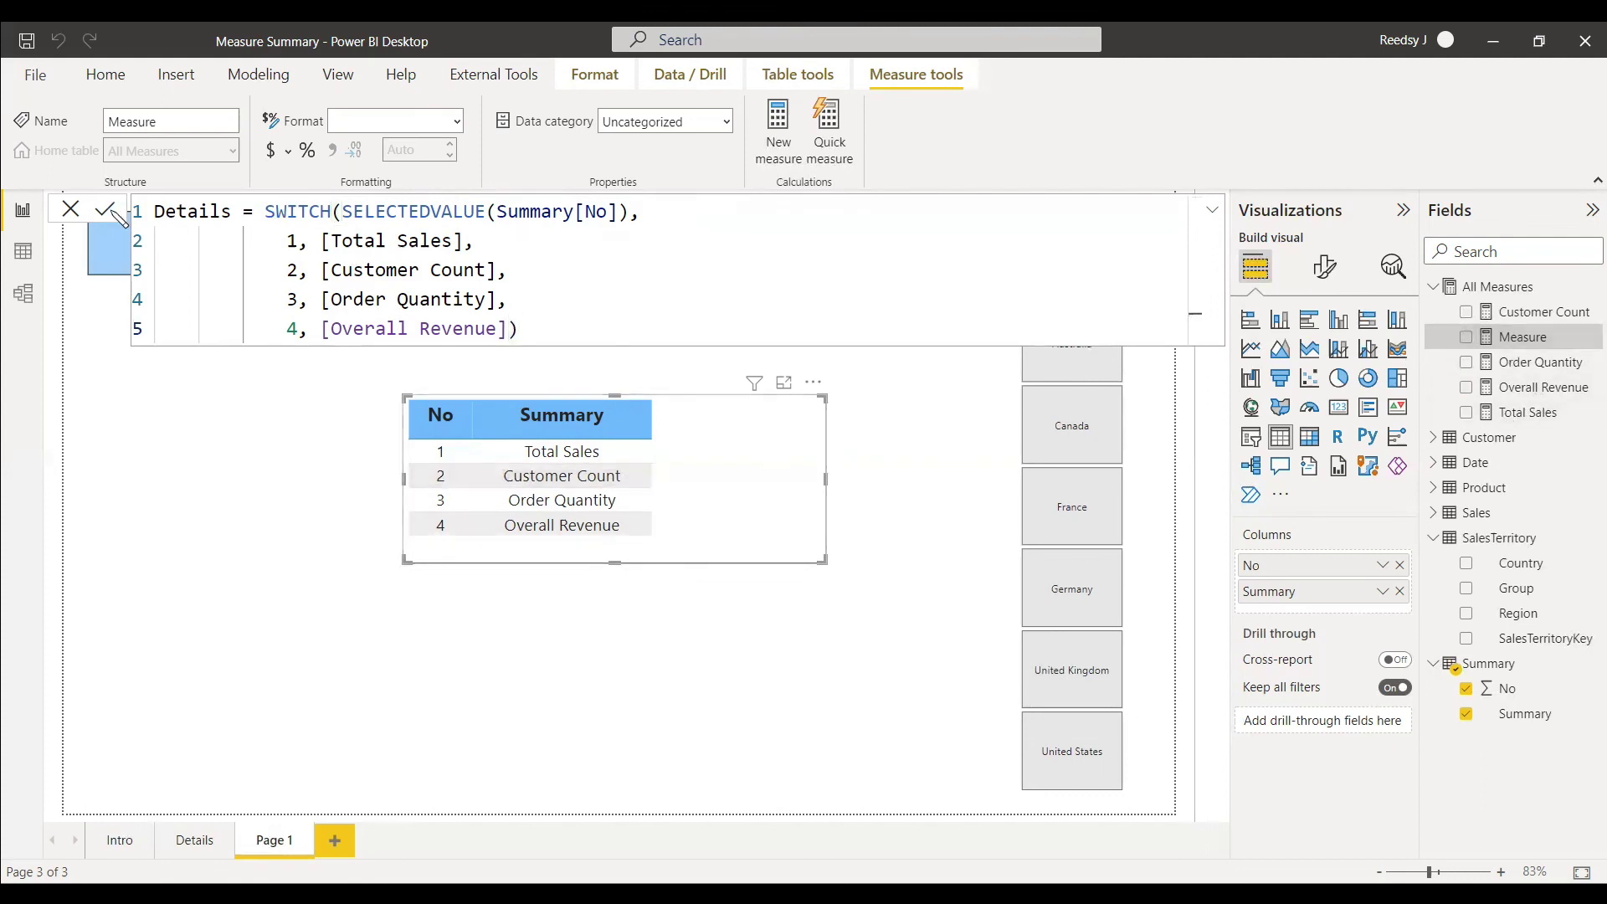
# Step: Add the Details measure as a column in the Summary table, showing each measure's value
pyautogui.moveTo(1498, 339); pyautogui.dragTo(757, 478)
pyautogui.press('Escape')
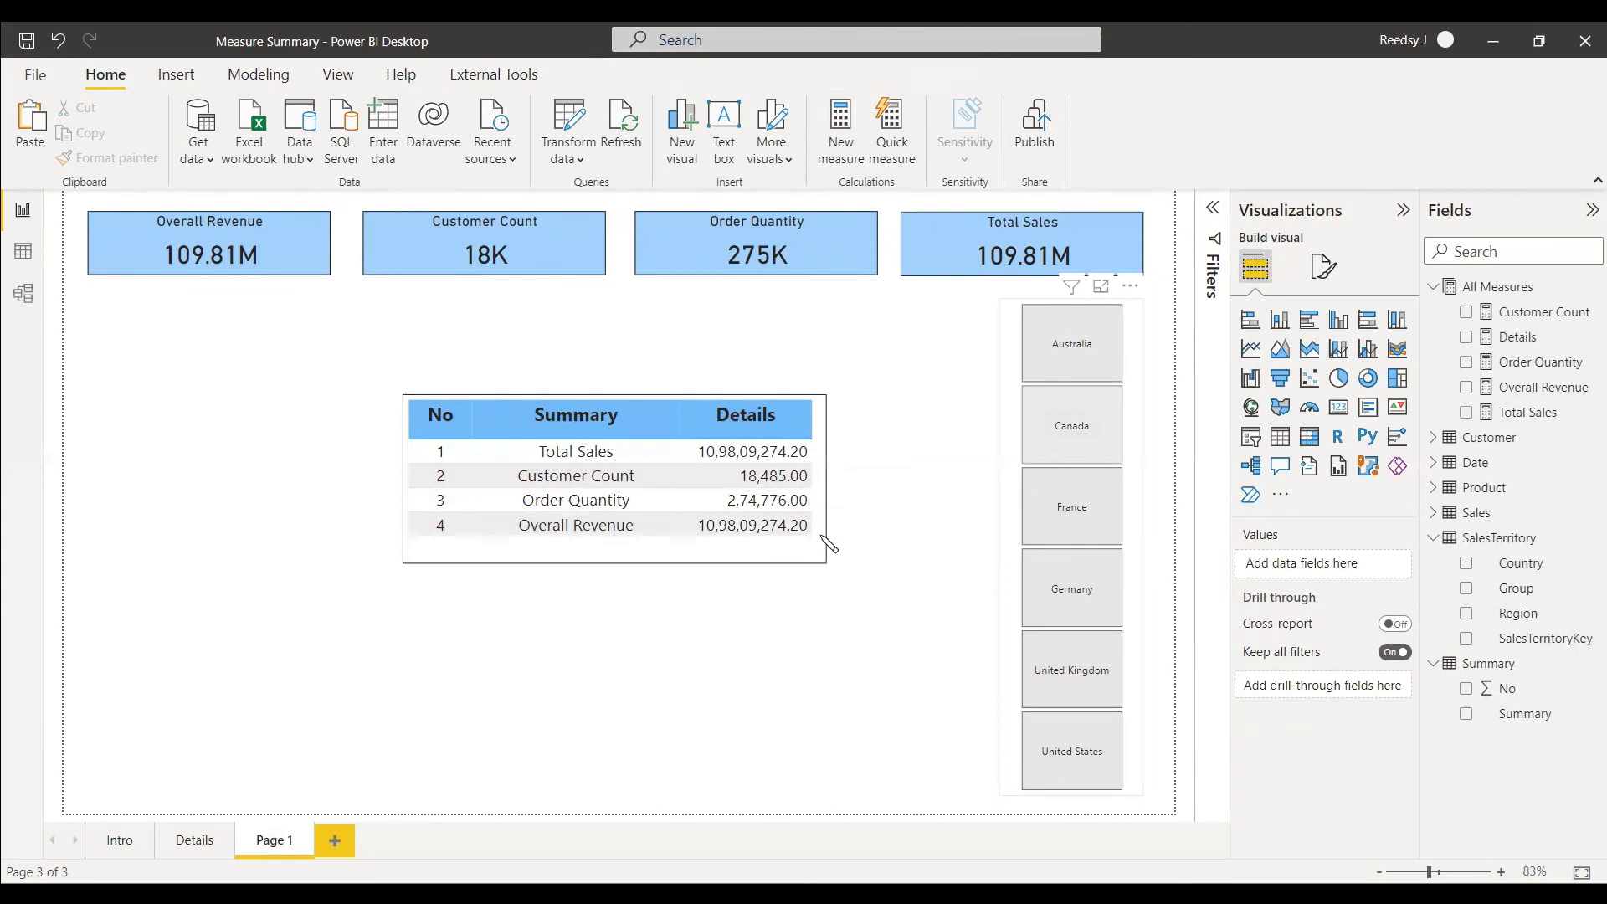
# Step: Step the country slicer through Australia and Canada, ending on France
pyautogui.click(1080, 355)
pyautogui.click(1079, 355)
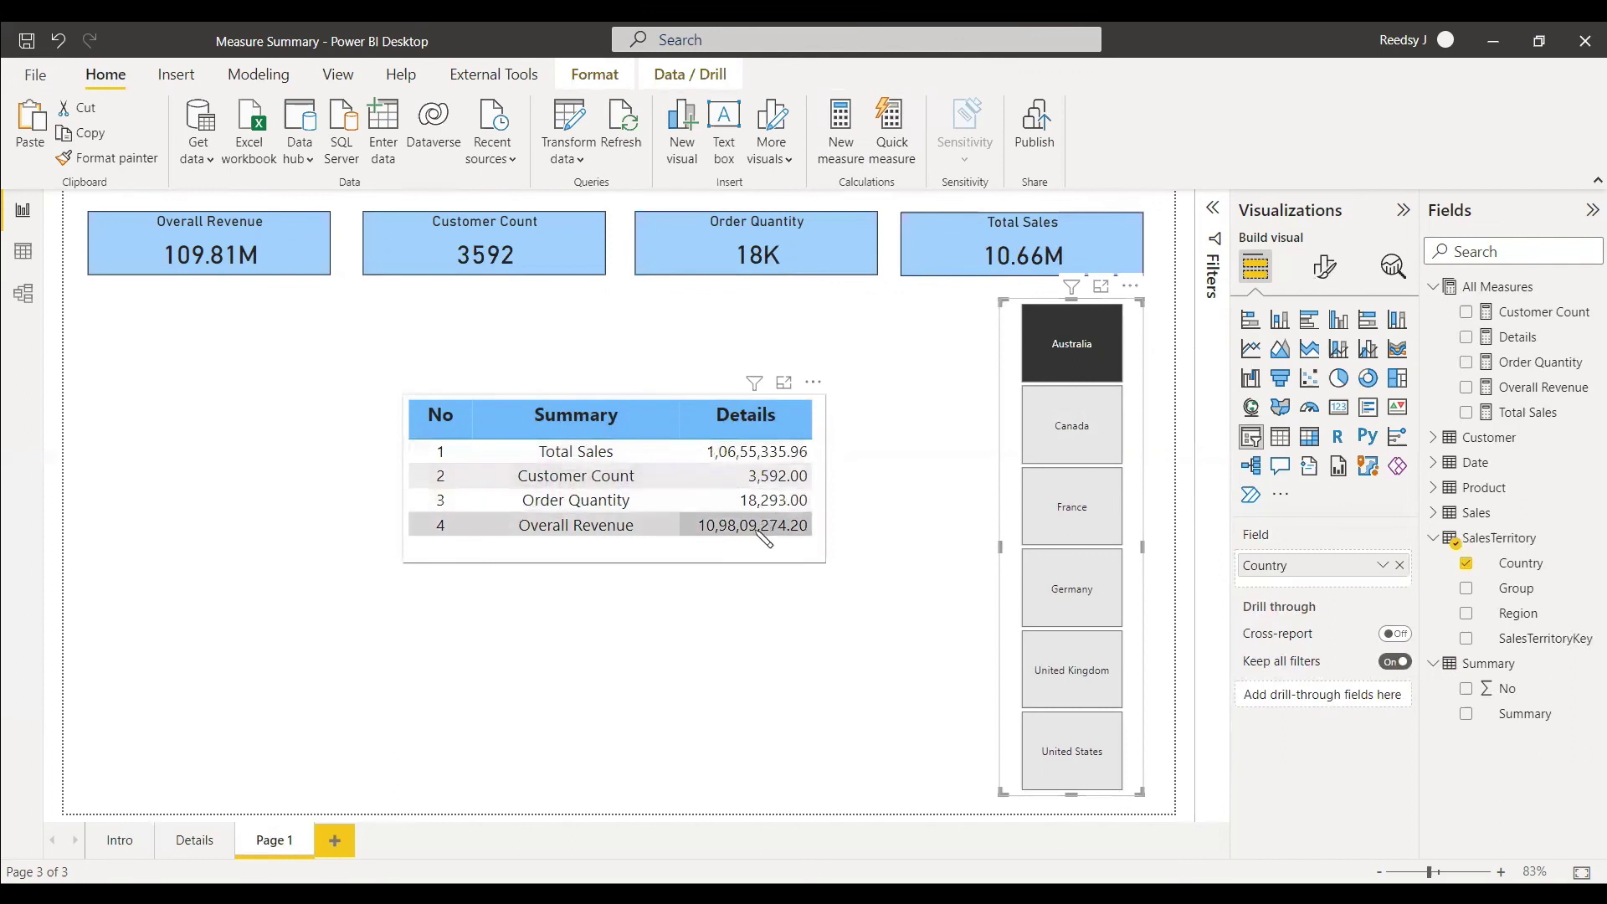
pyautogui.click(1069, 440)
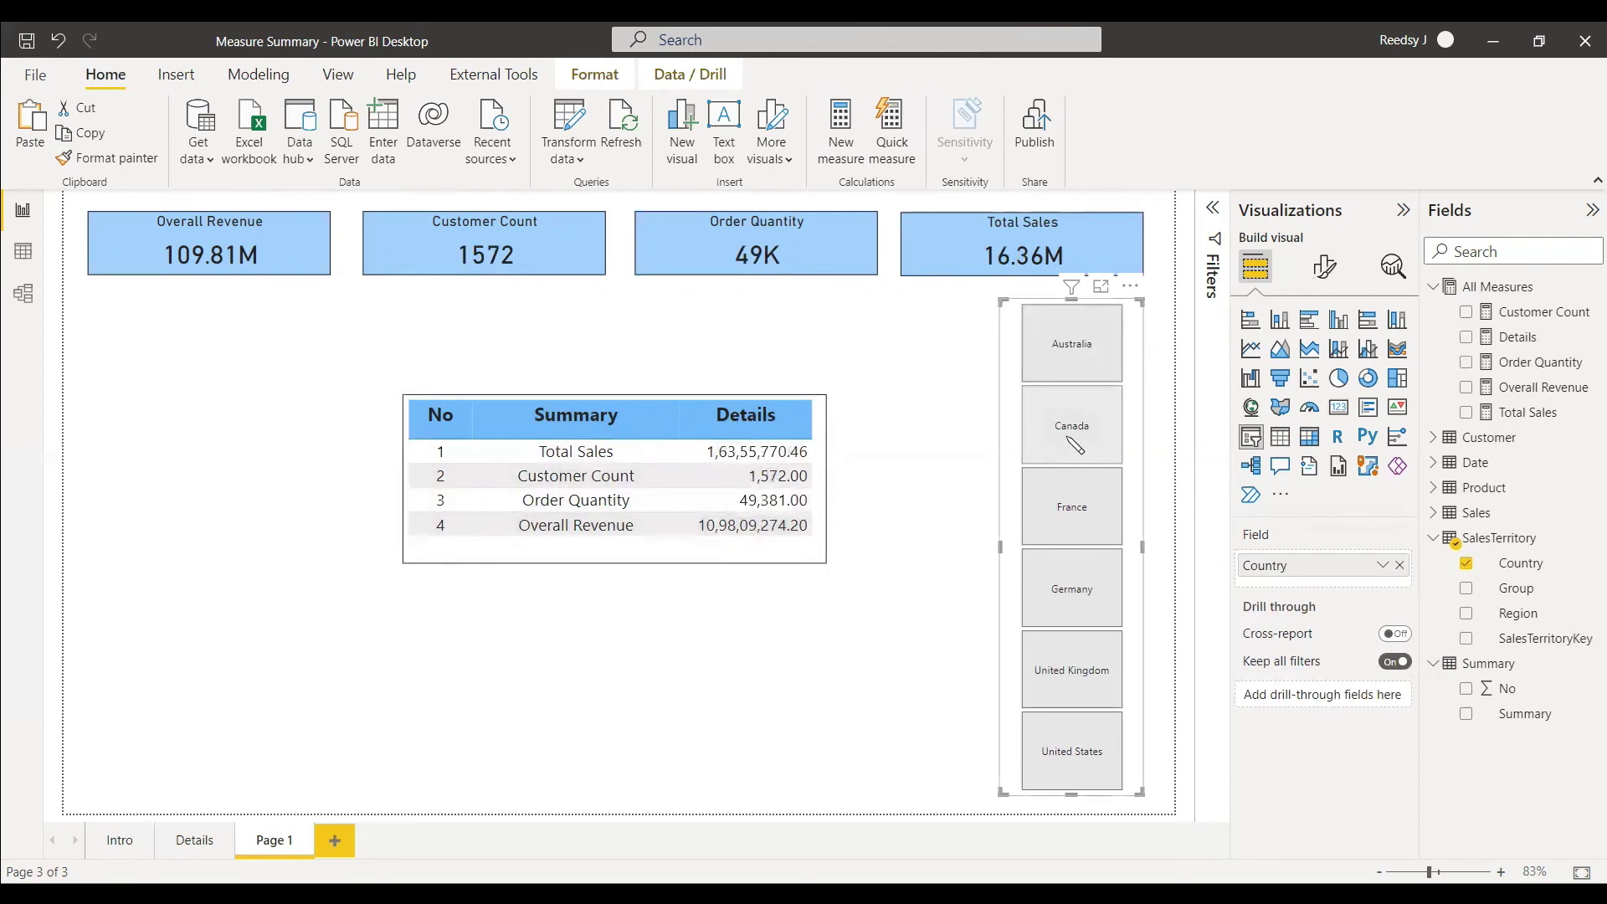
pyautogui.click(1074, 444)
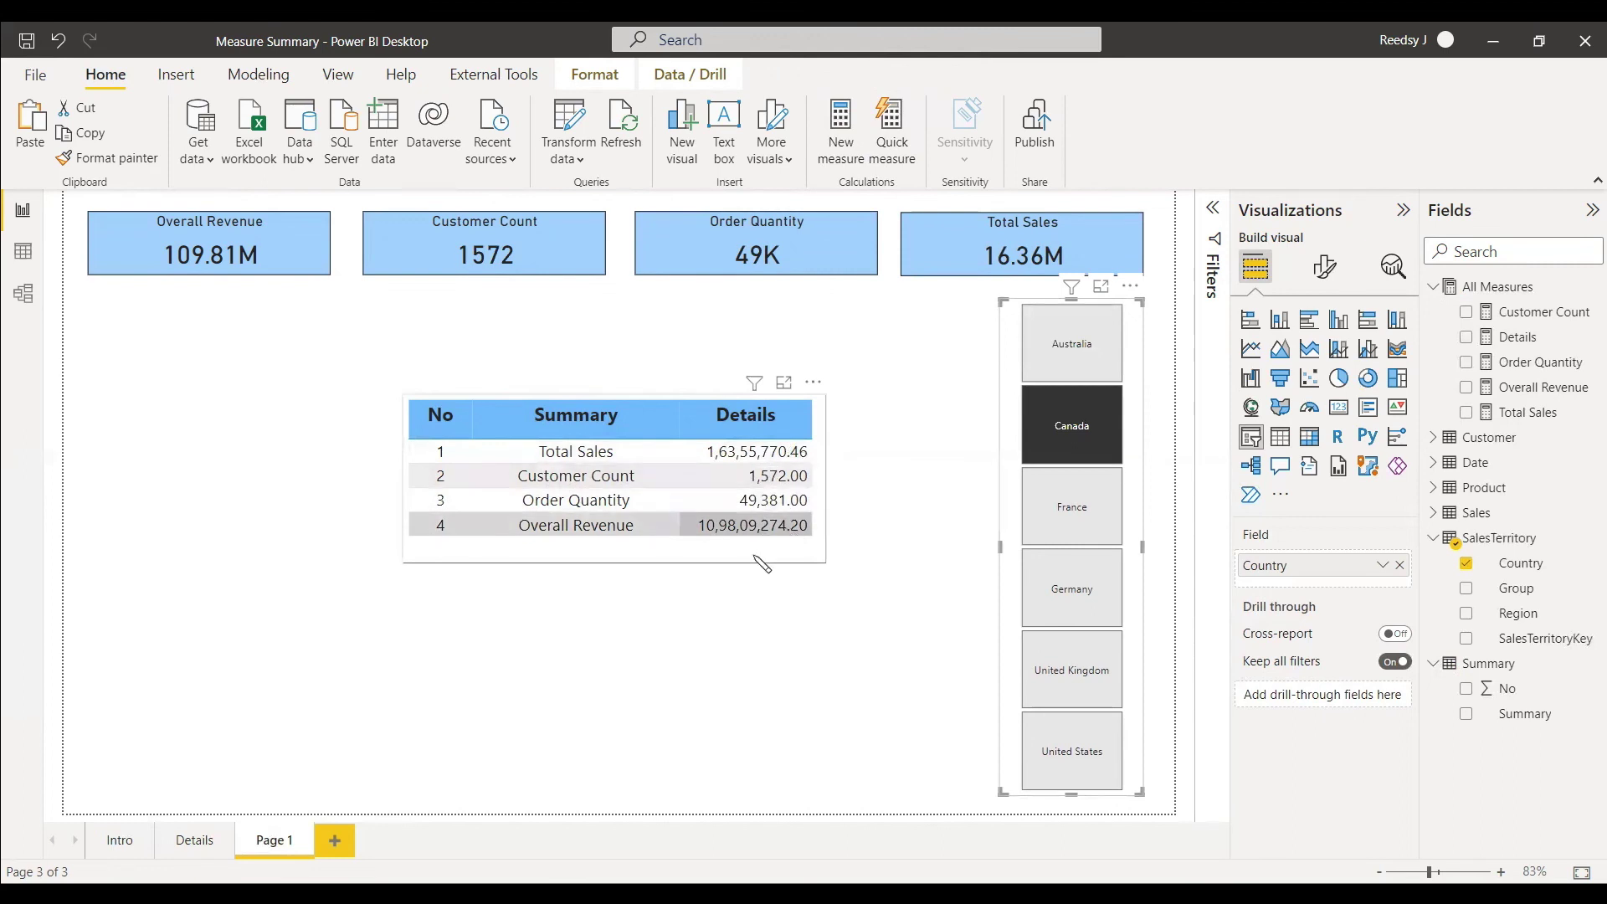
pyautogui.click(1071, 515)
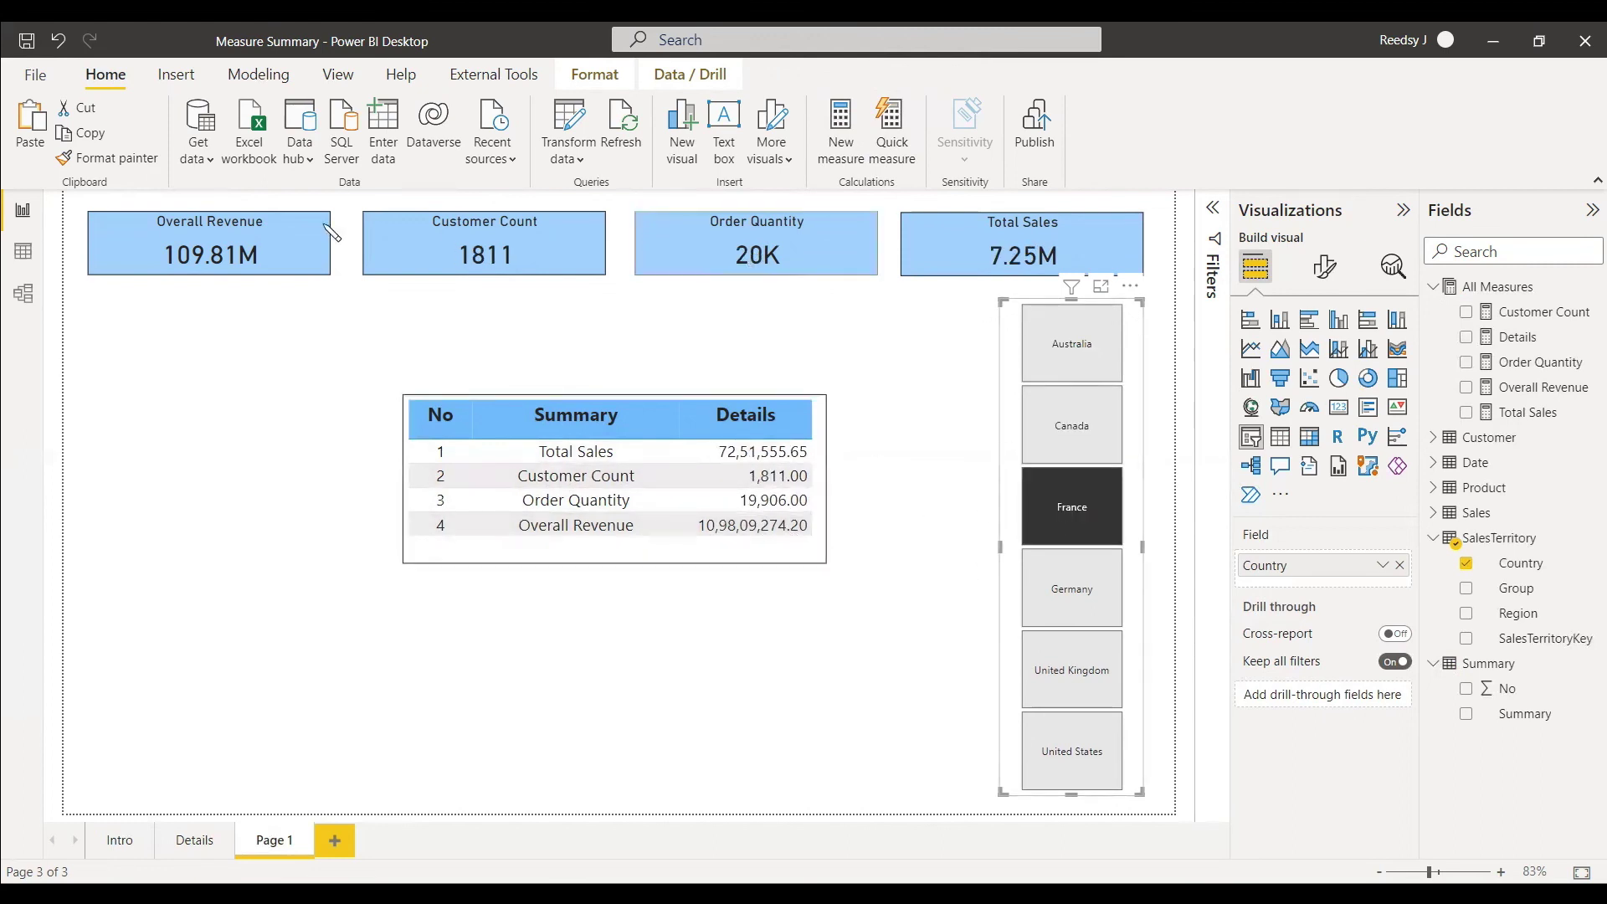
pyautogui.click(885, 593)
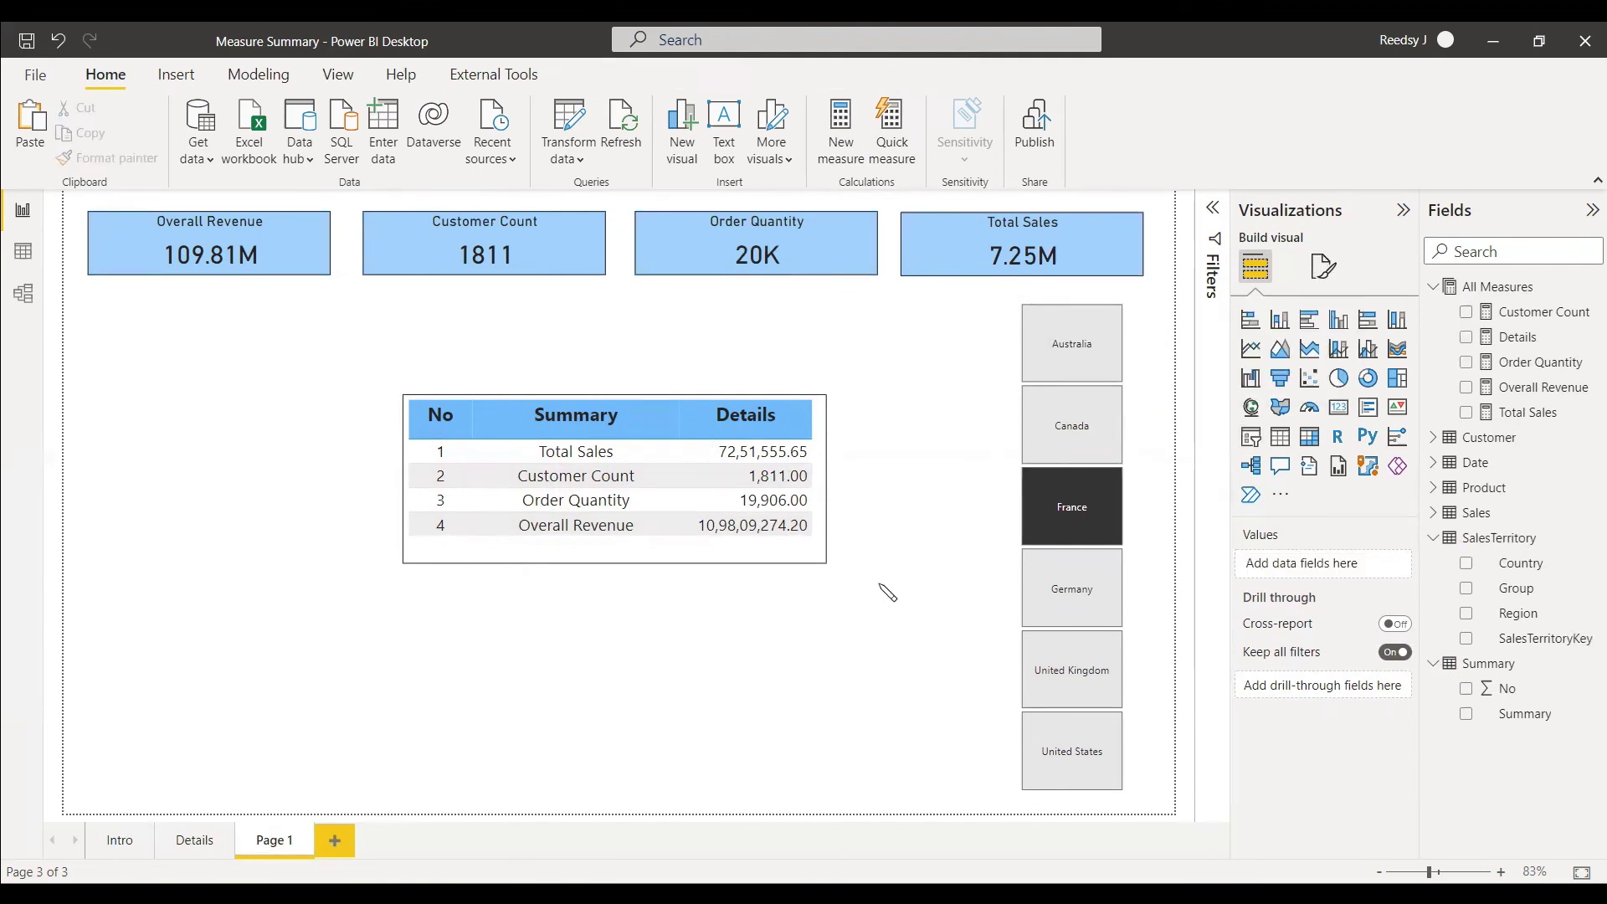